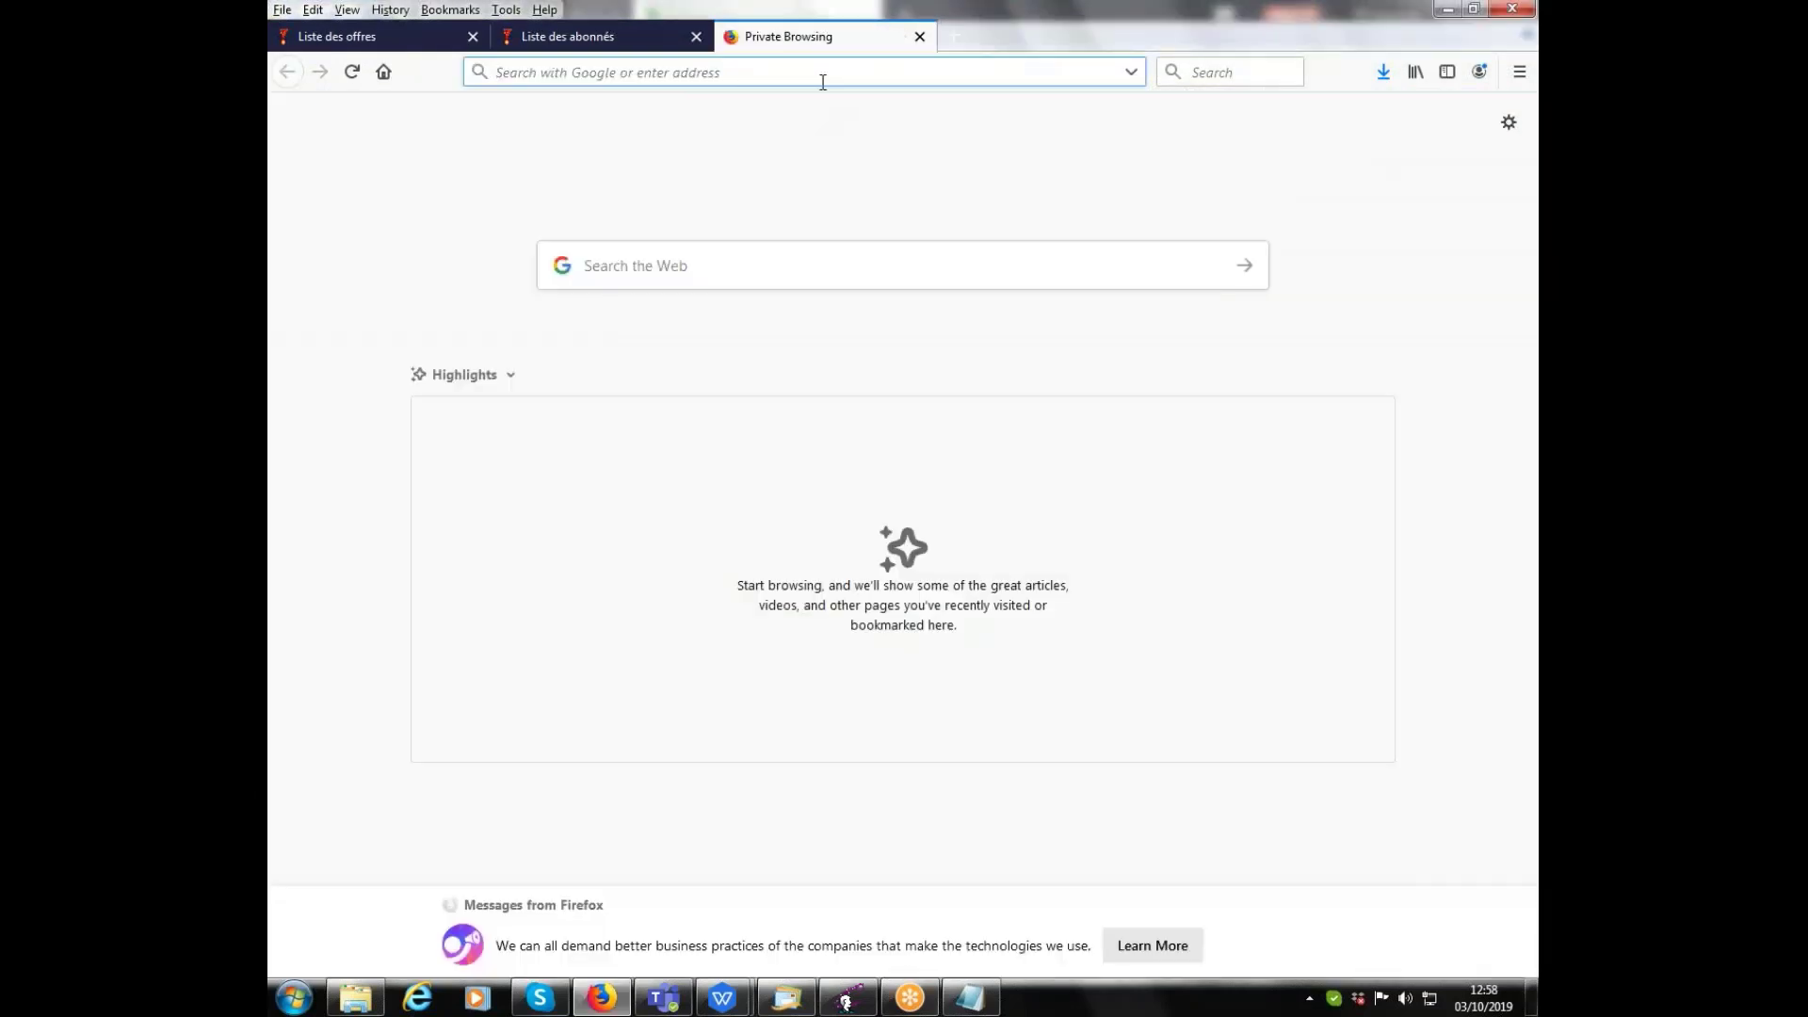
pyautogui.write('www.7speaking.com/')
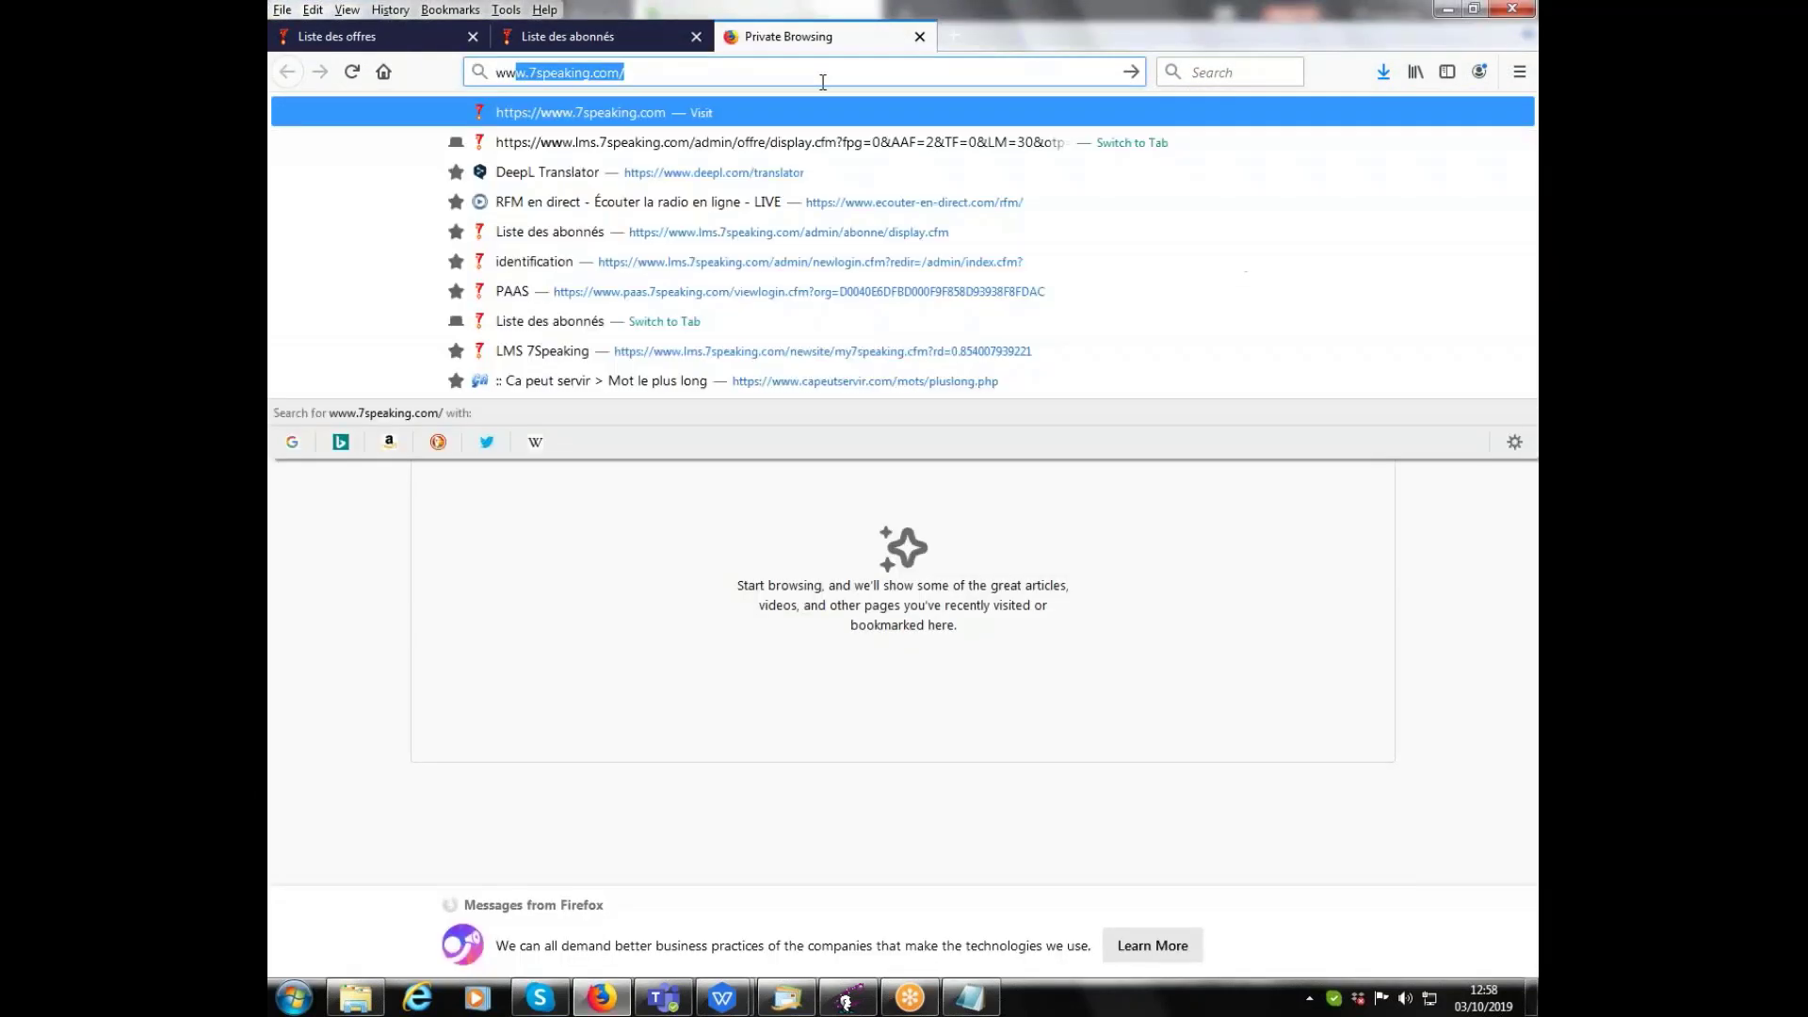
pyautogui.press('Return')
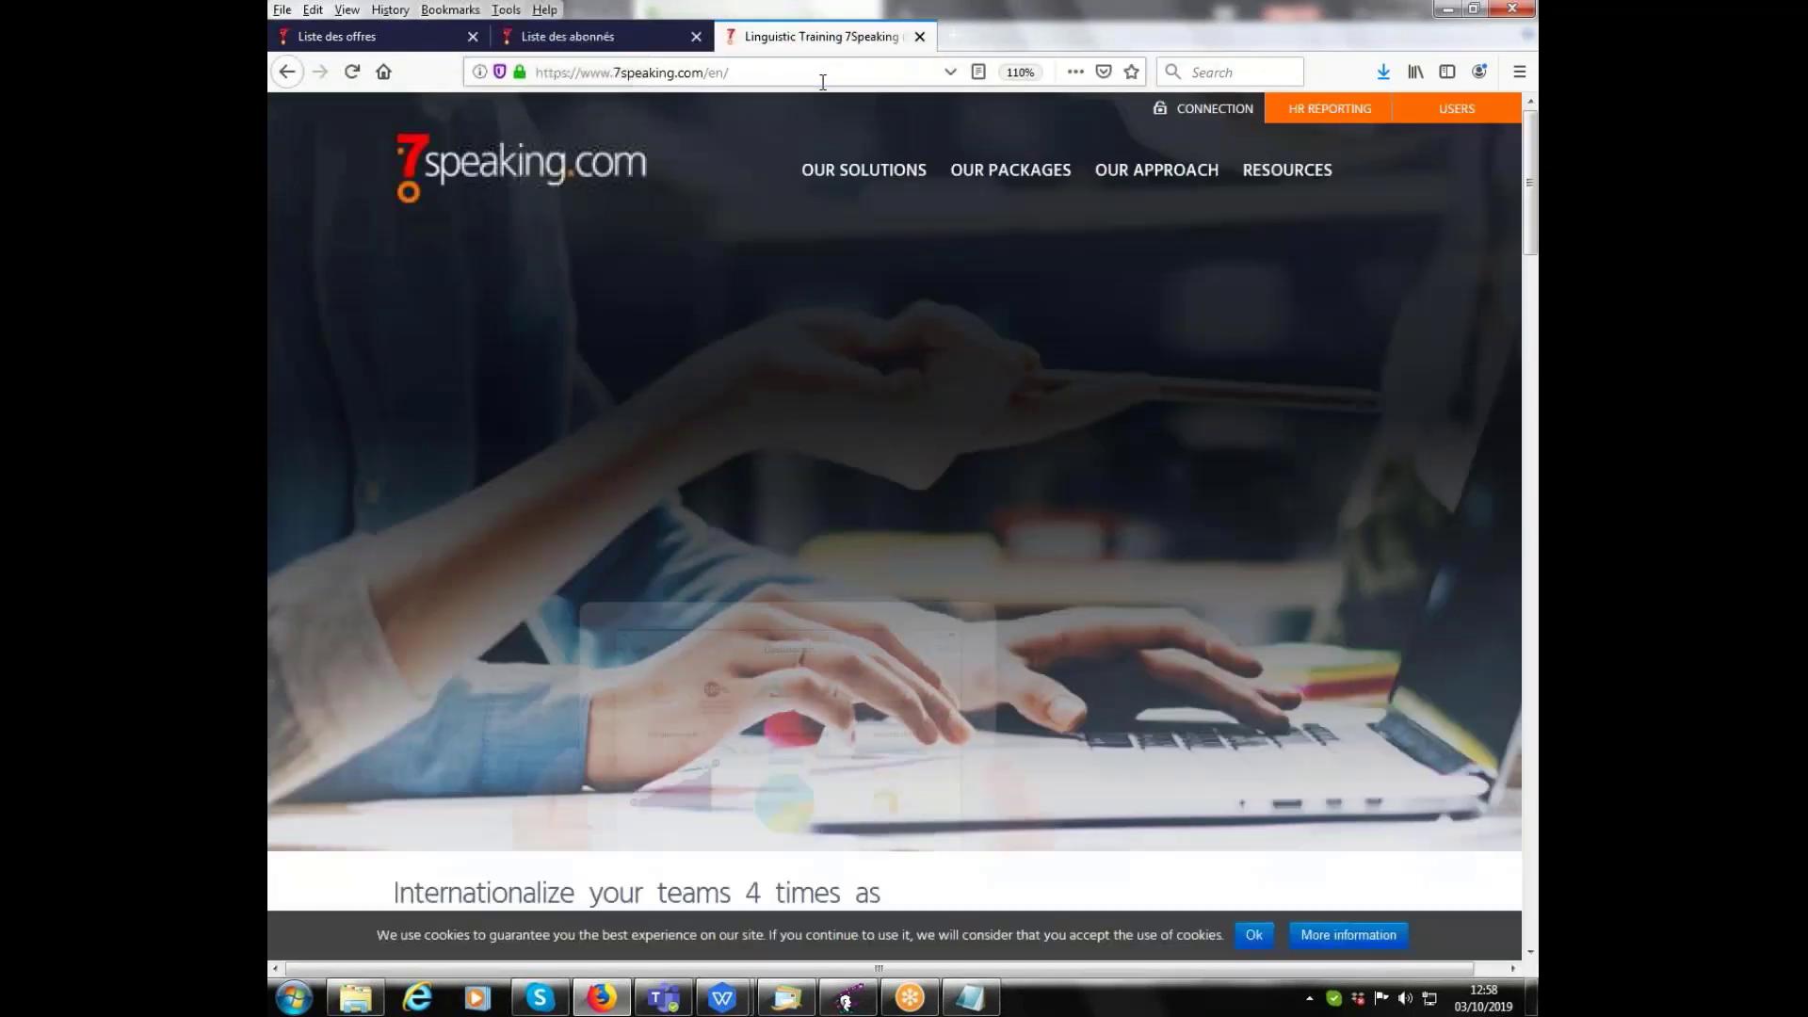
pyautogui.press('ctrl')
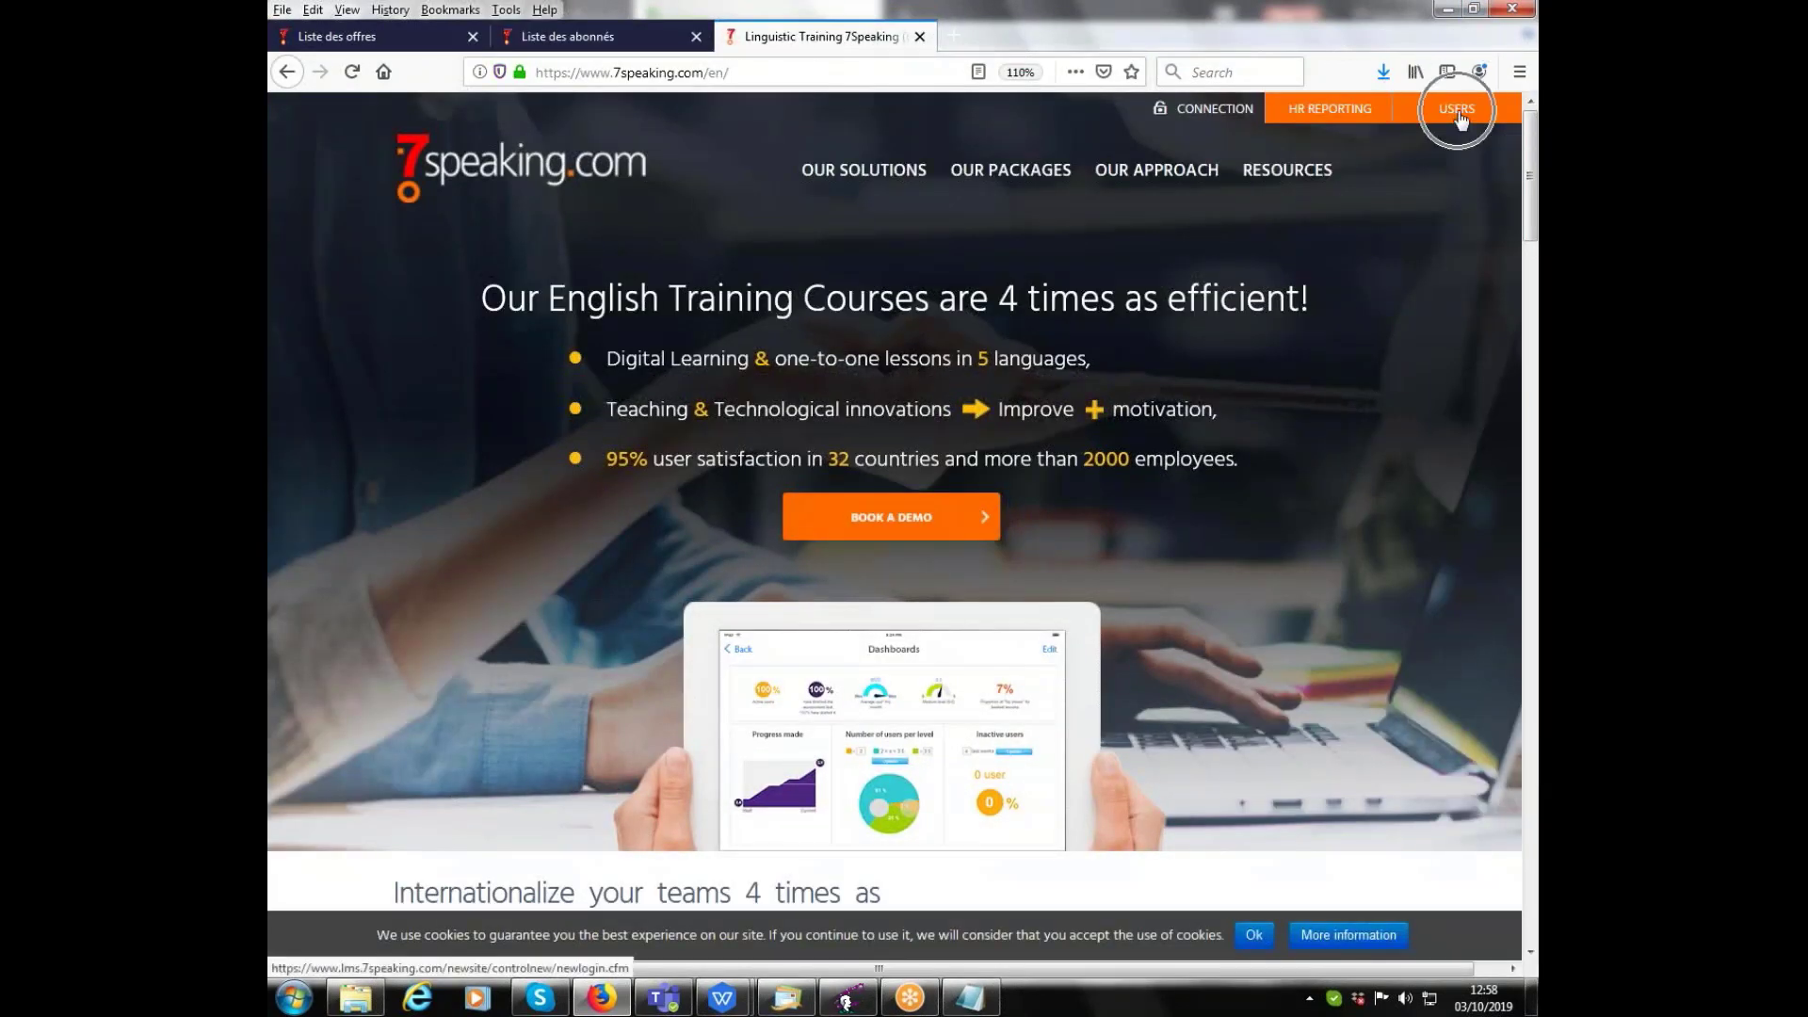
pyautogui.press('ctrl')
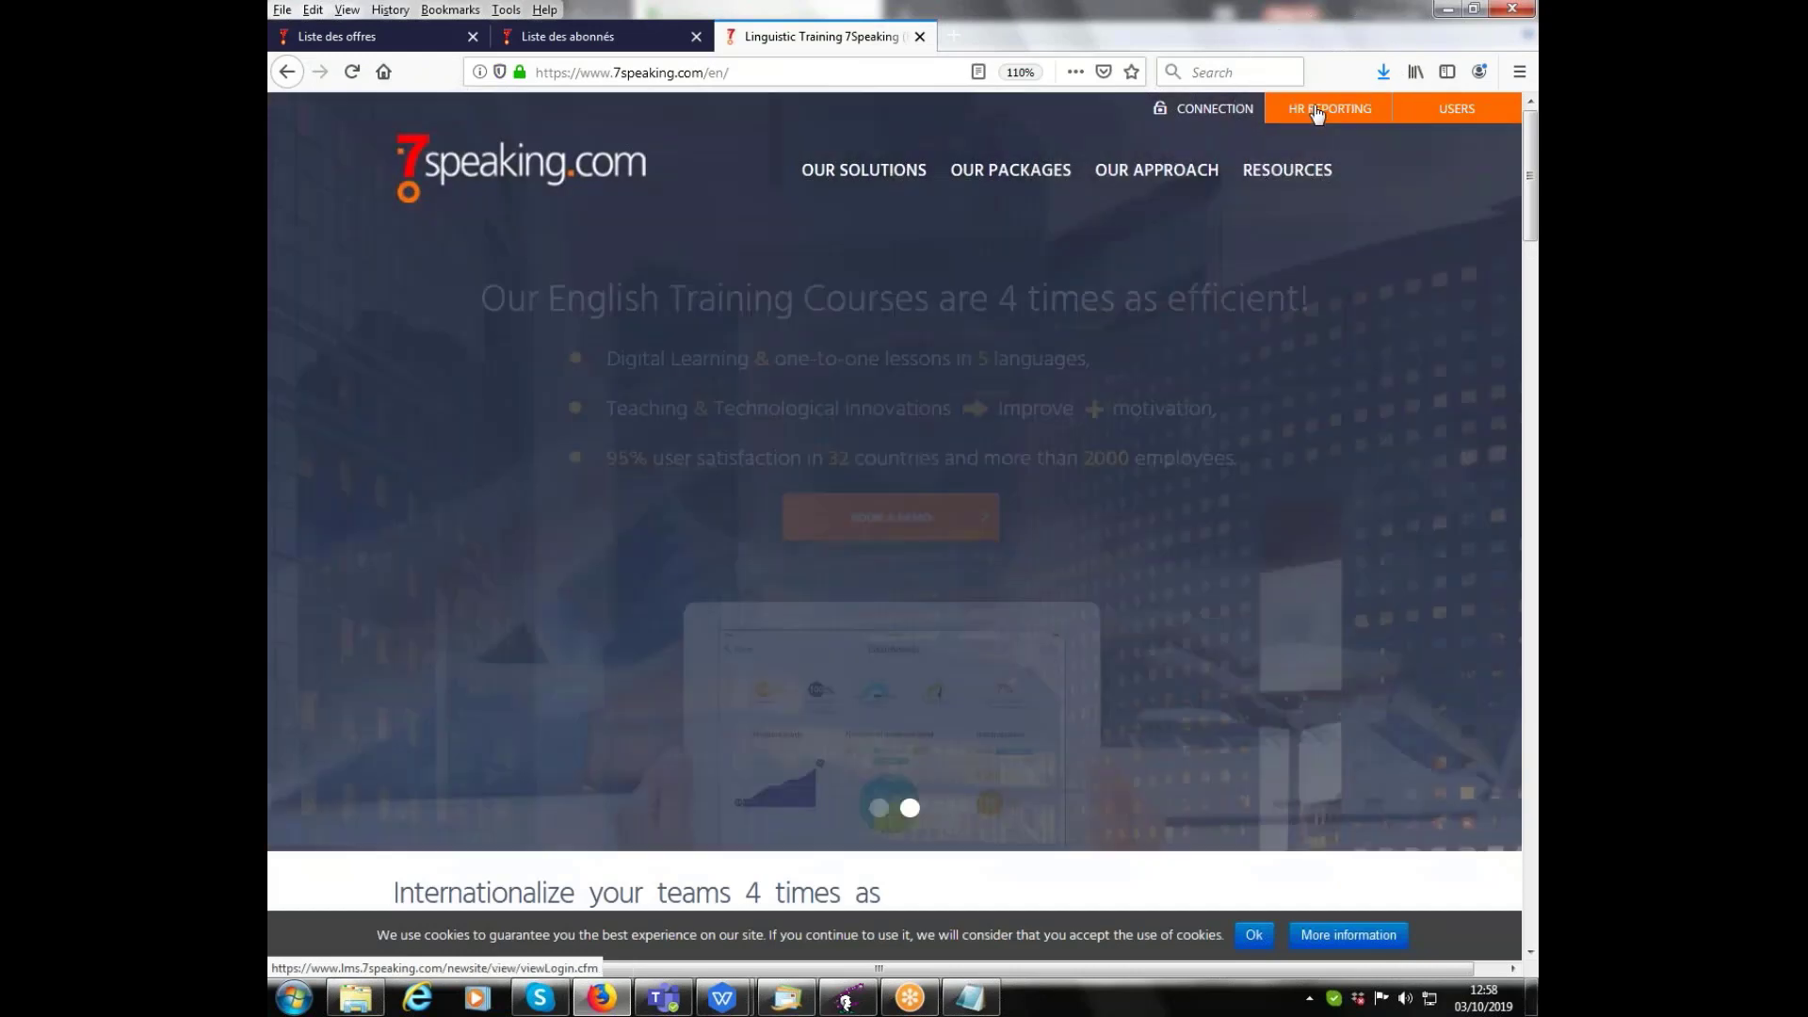
# Open the HR Reporting login page and sign in with the account password
pyautogui.click(1313, 111)
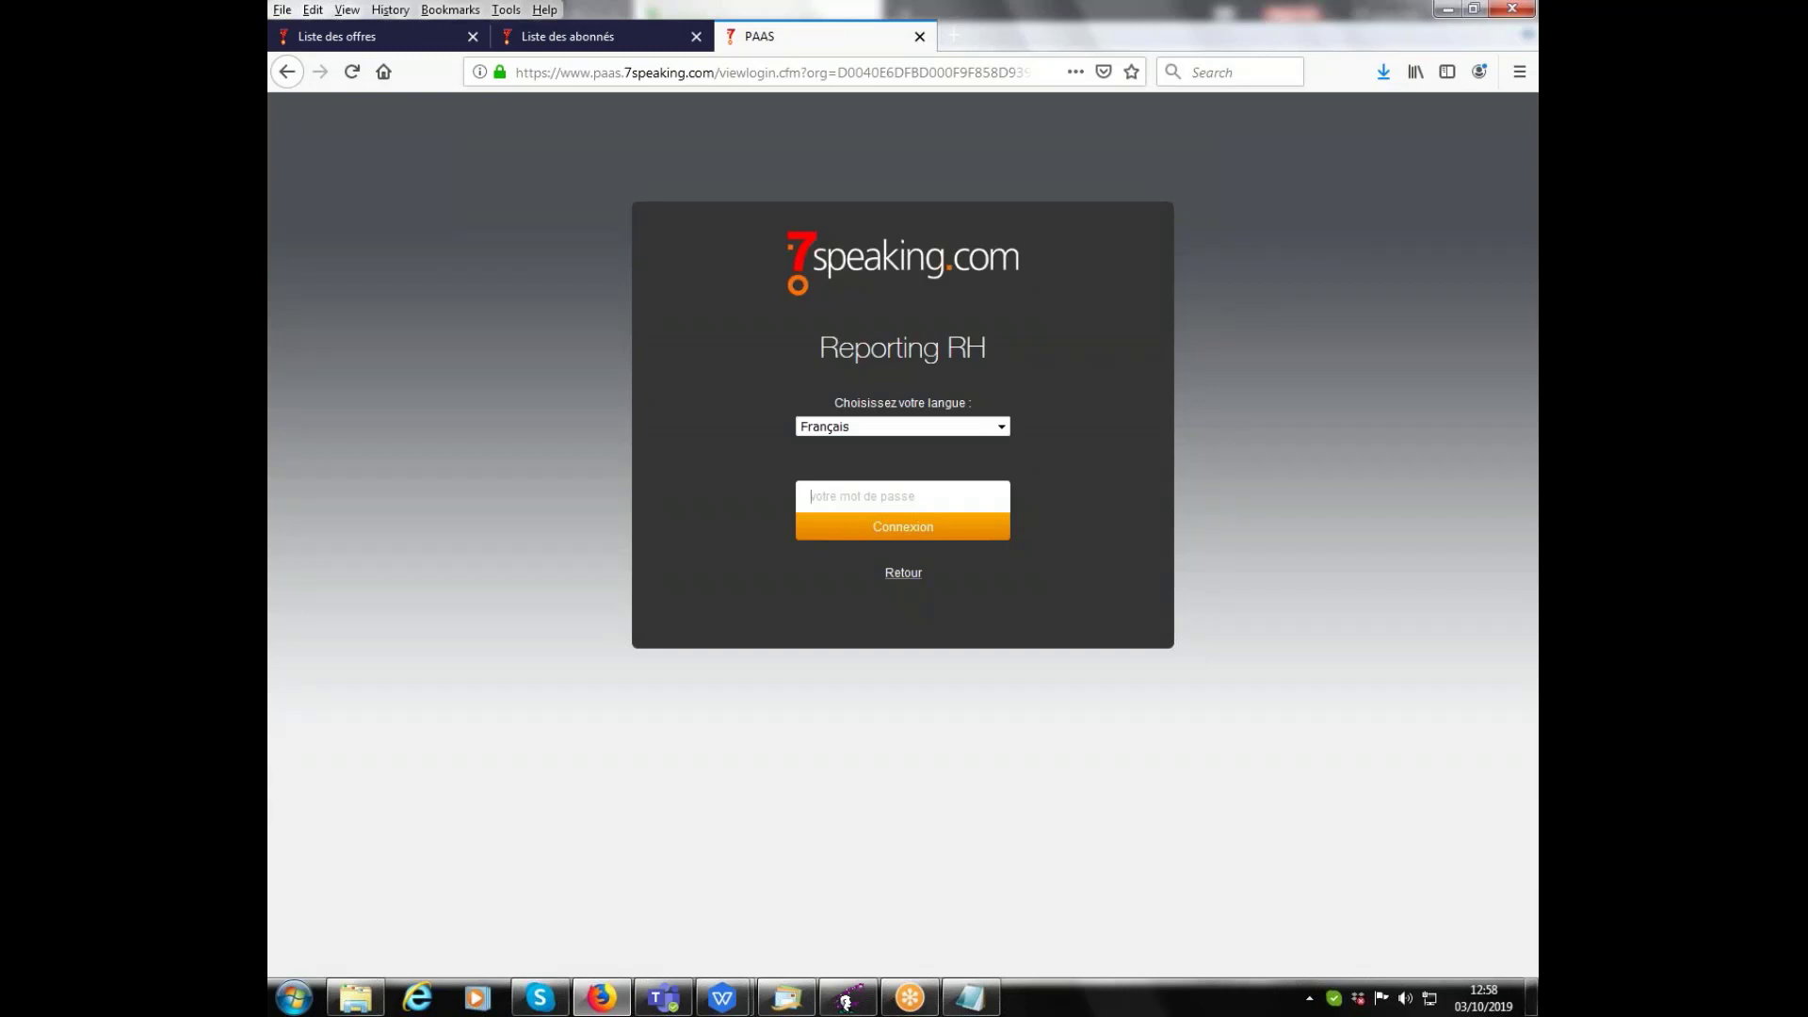
pyautogui.write('**********')
pyautogui.press('Return')
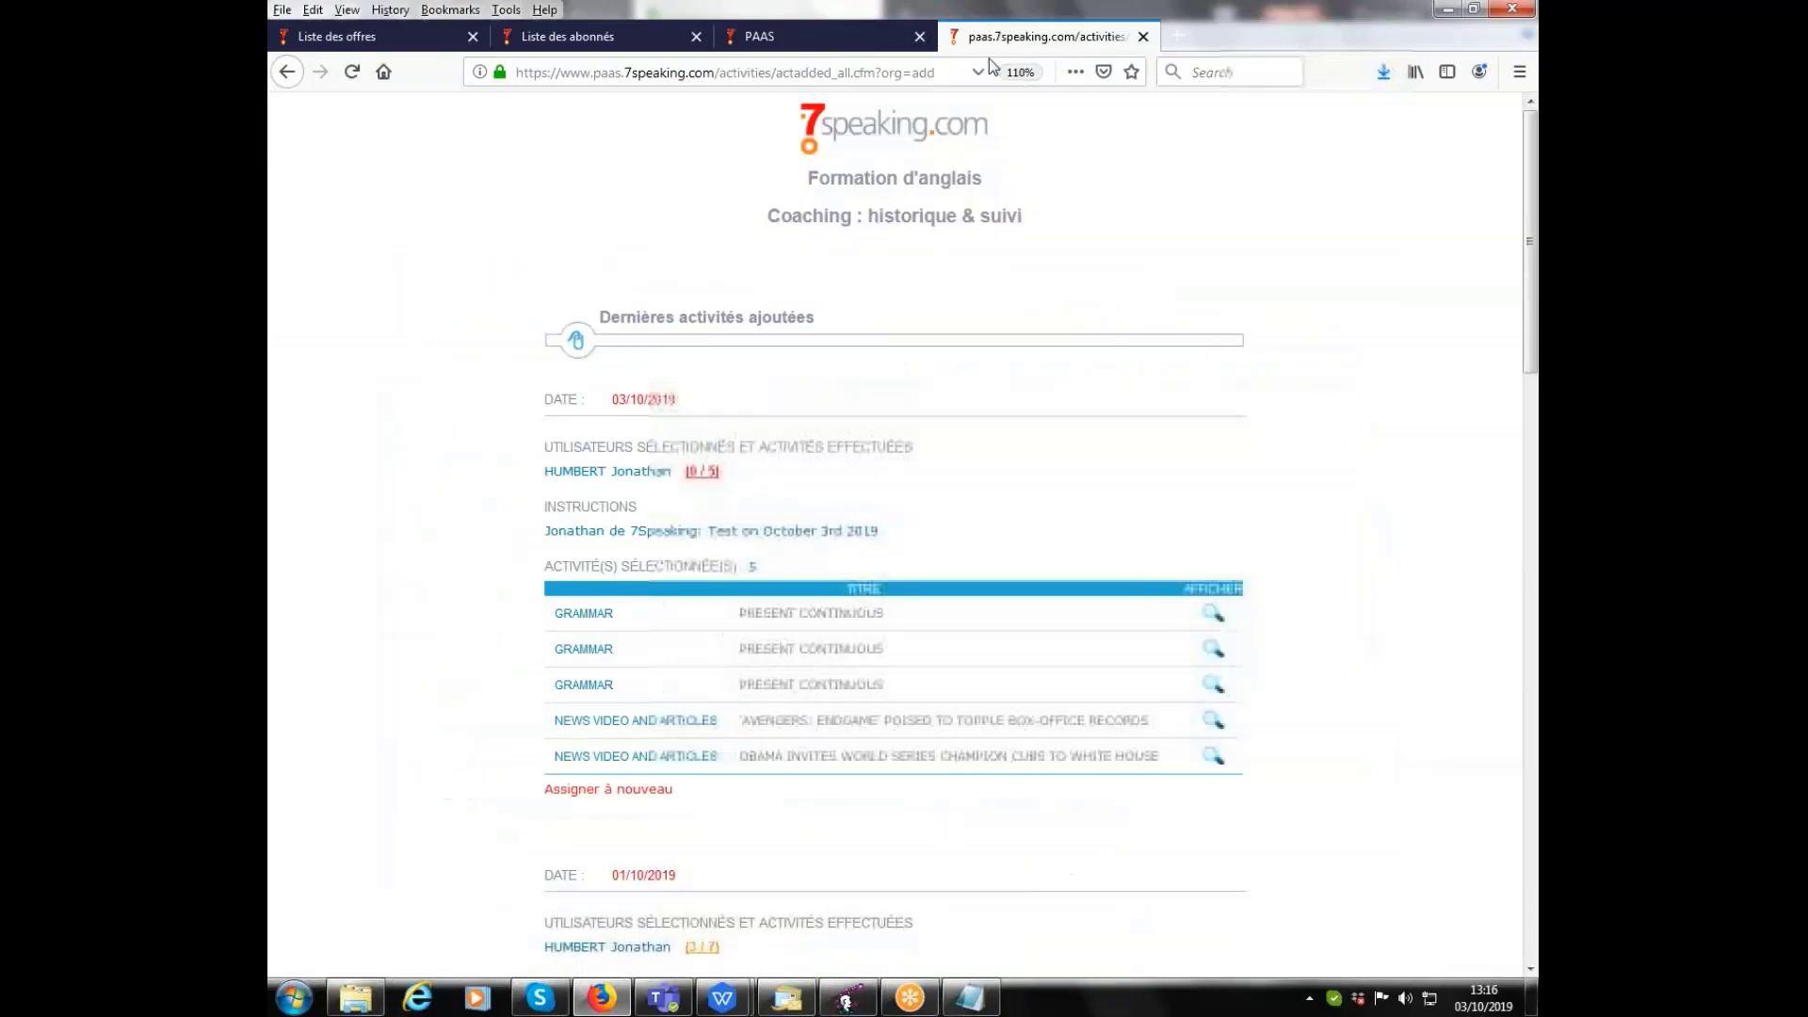
# Close the coaching history page and switch from the coach area to the main training follow-up view (Vue principale)
pyautogui.click(1143, 37)
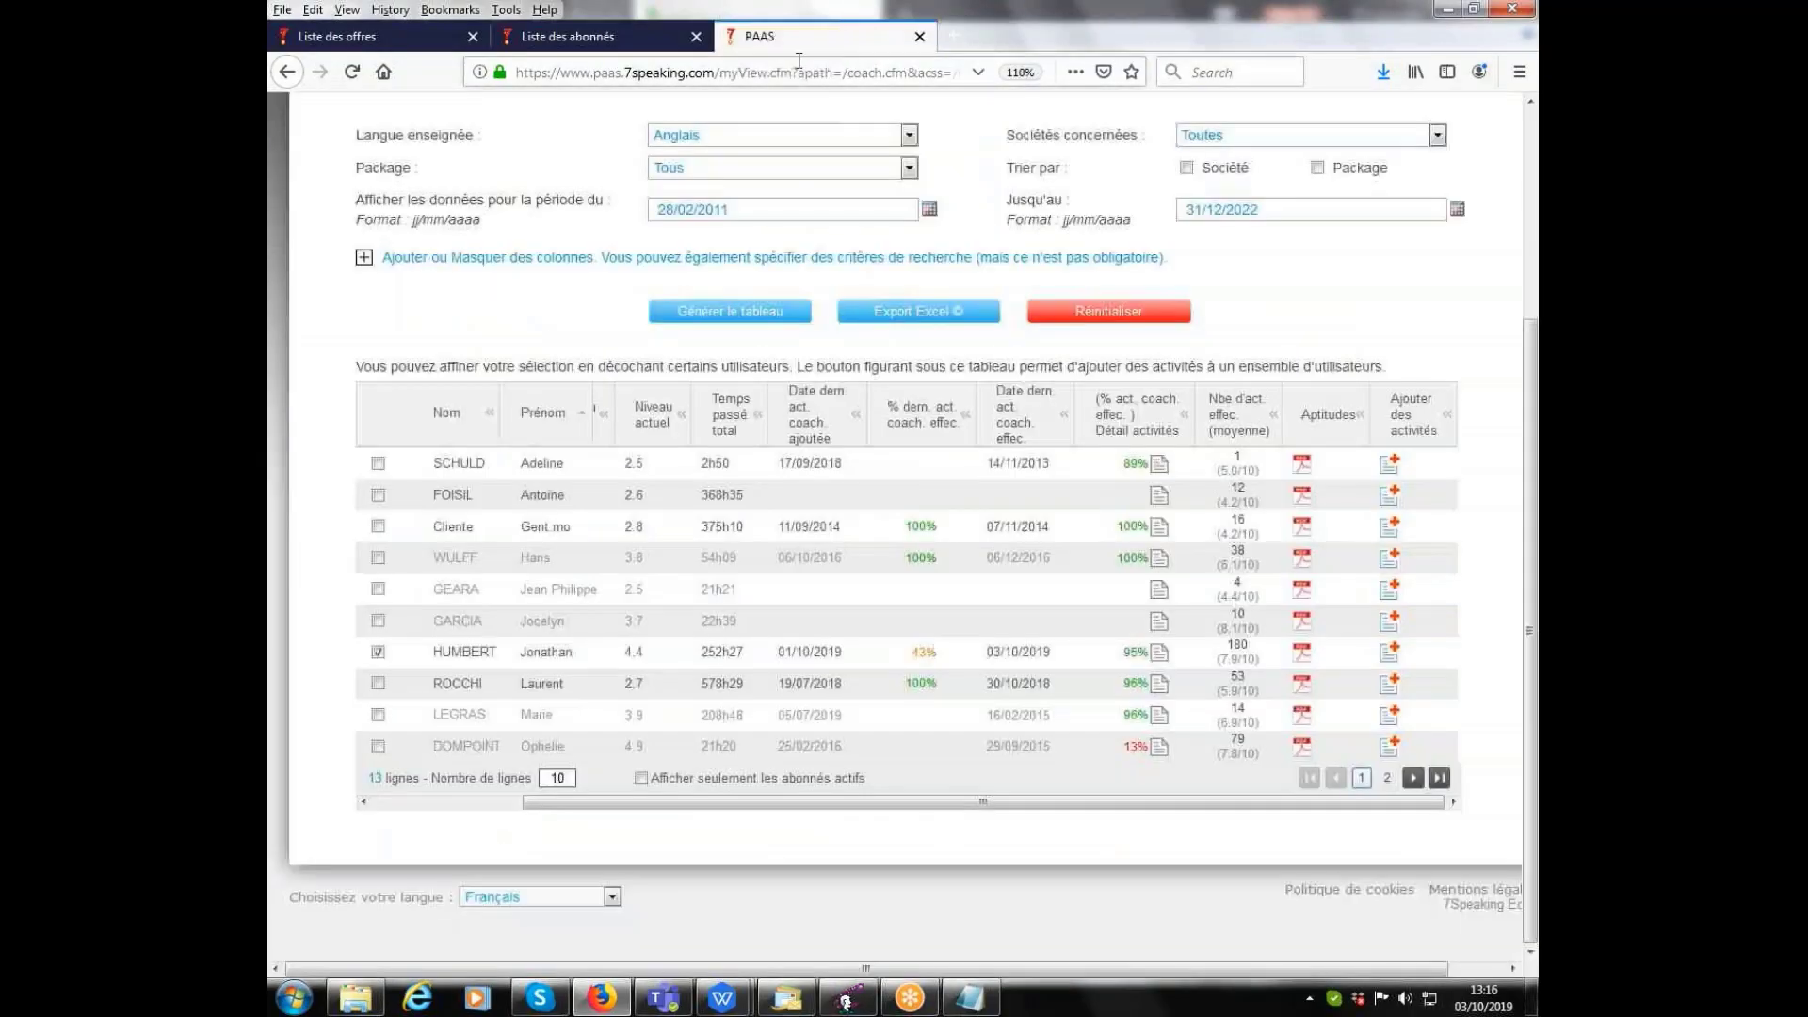
pyautogui.scroll(3, 1134, 324)
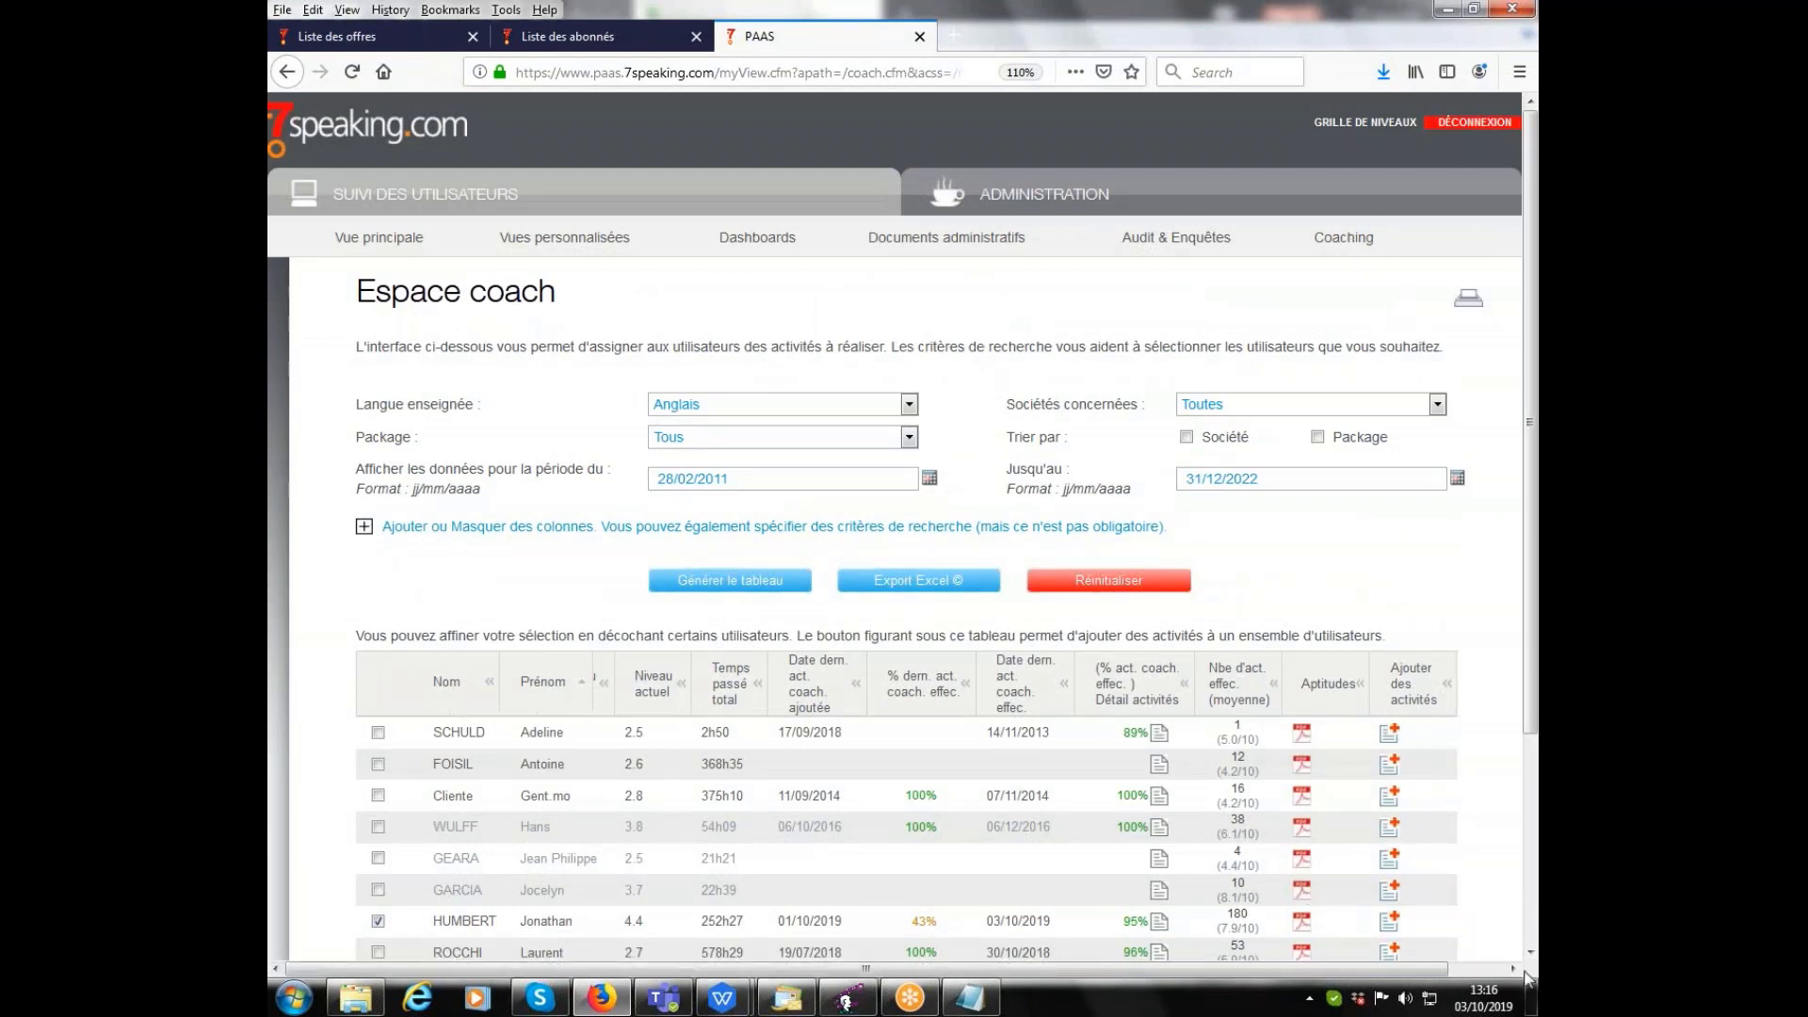
pyautogui.scroll(-5, 1516, 956)
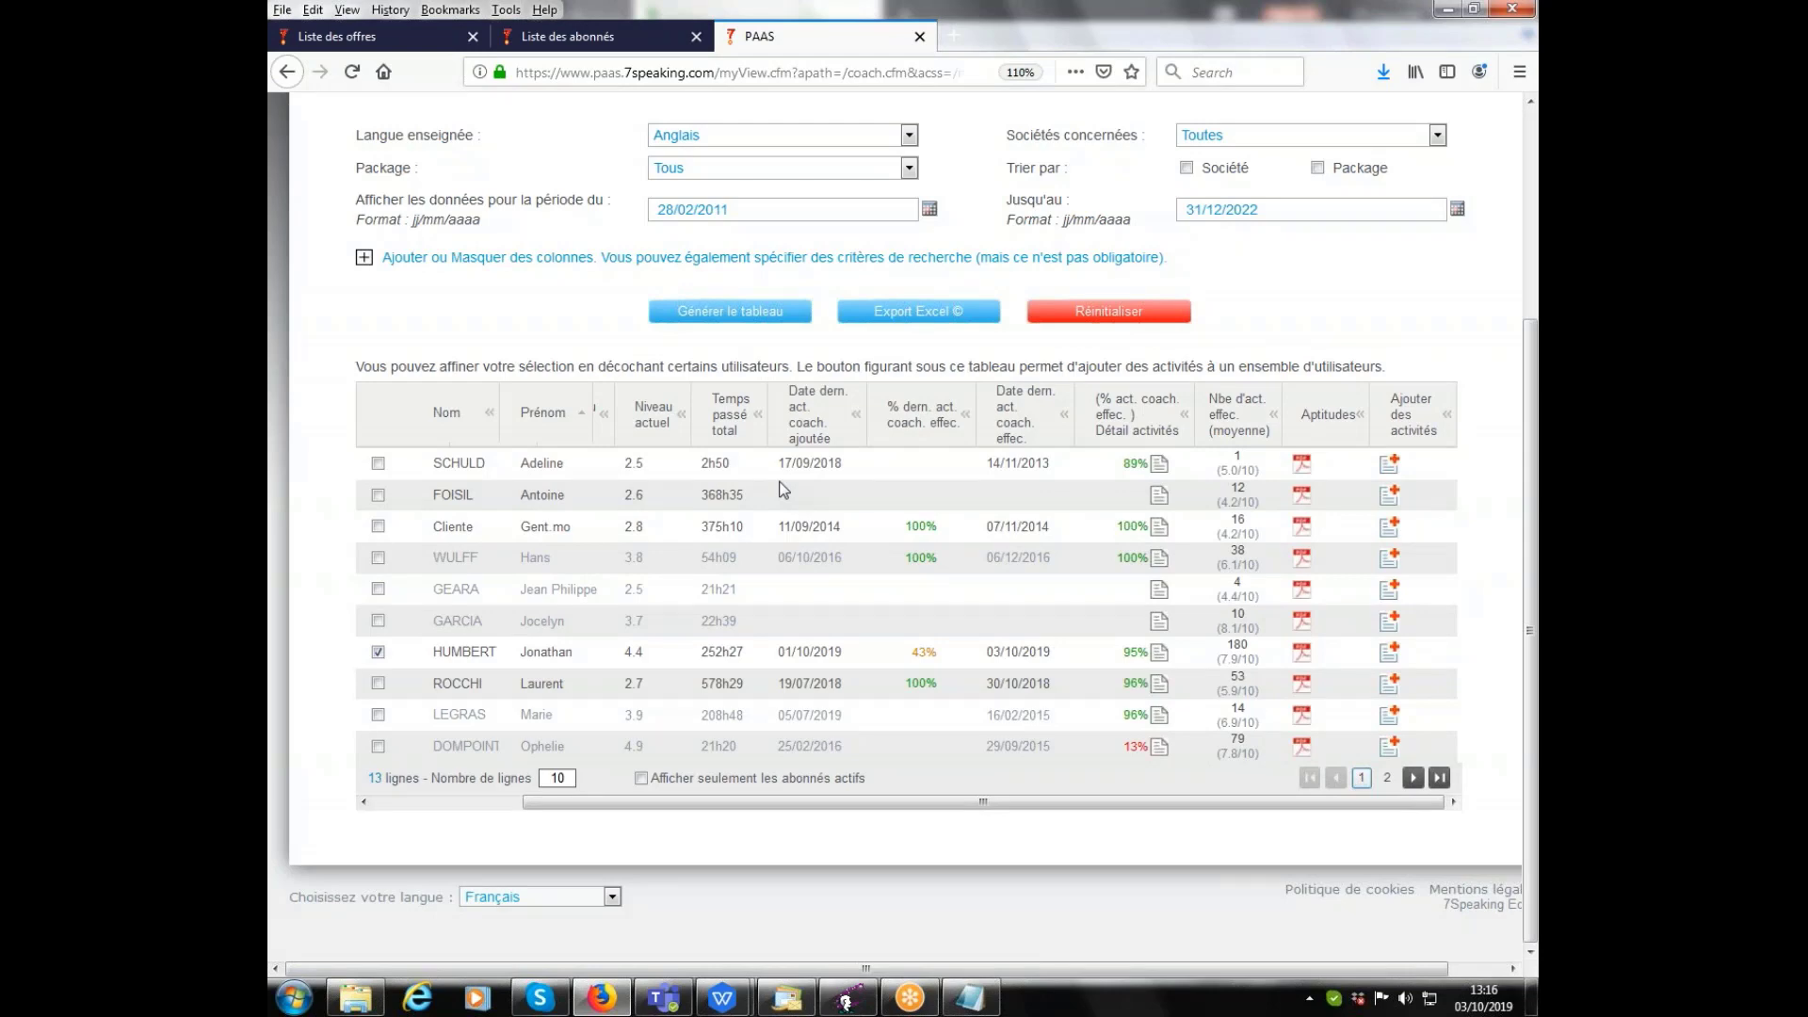
pyautogui.scroll(5, 766, 475)
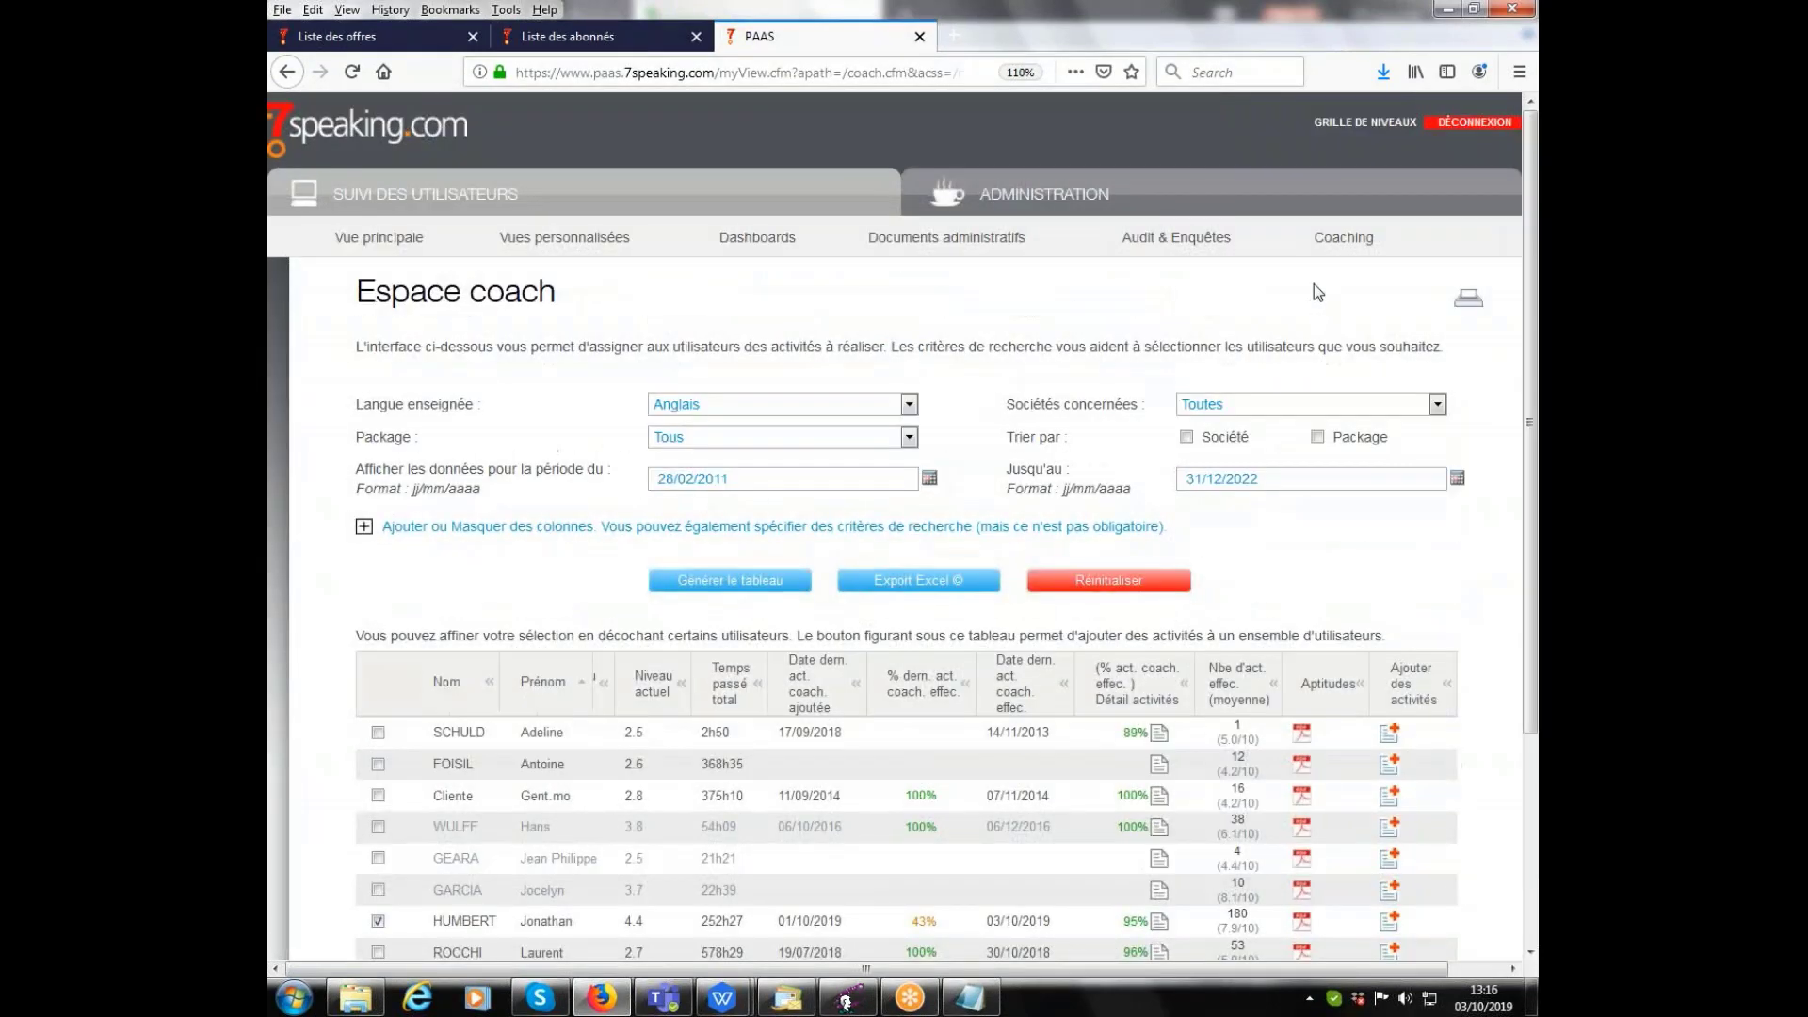
pyautogui.click(1355, 243)
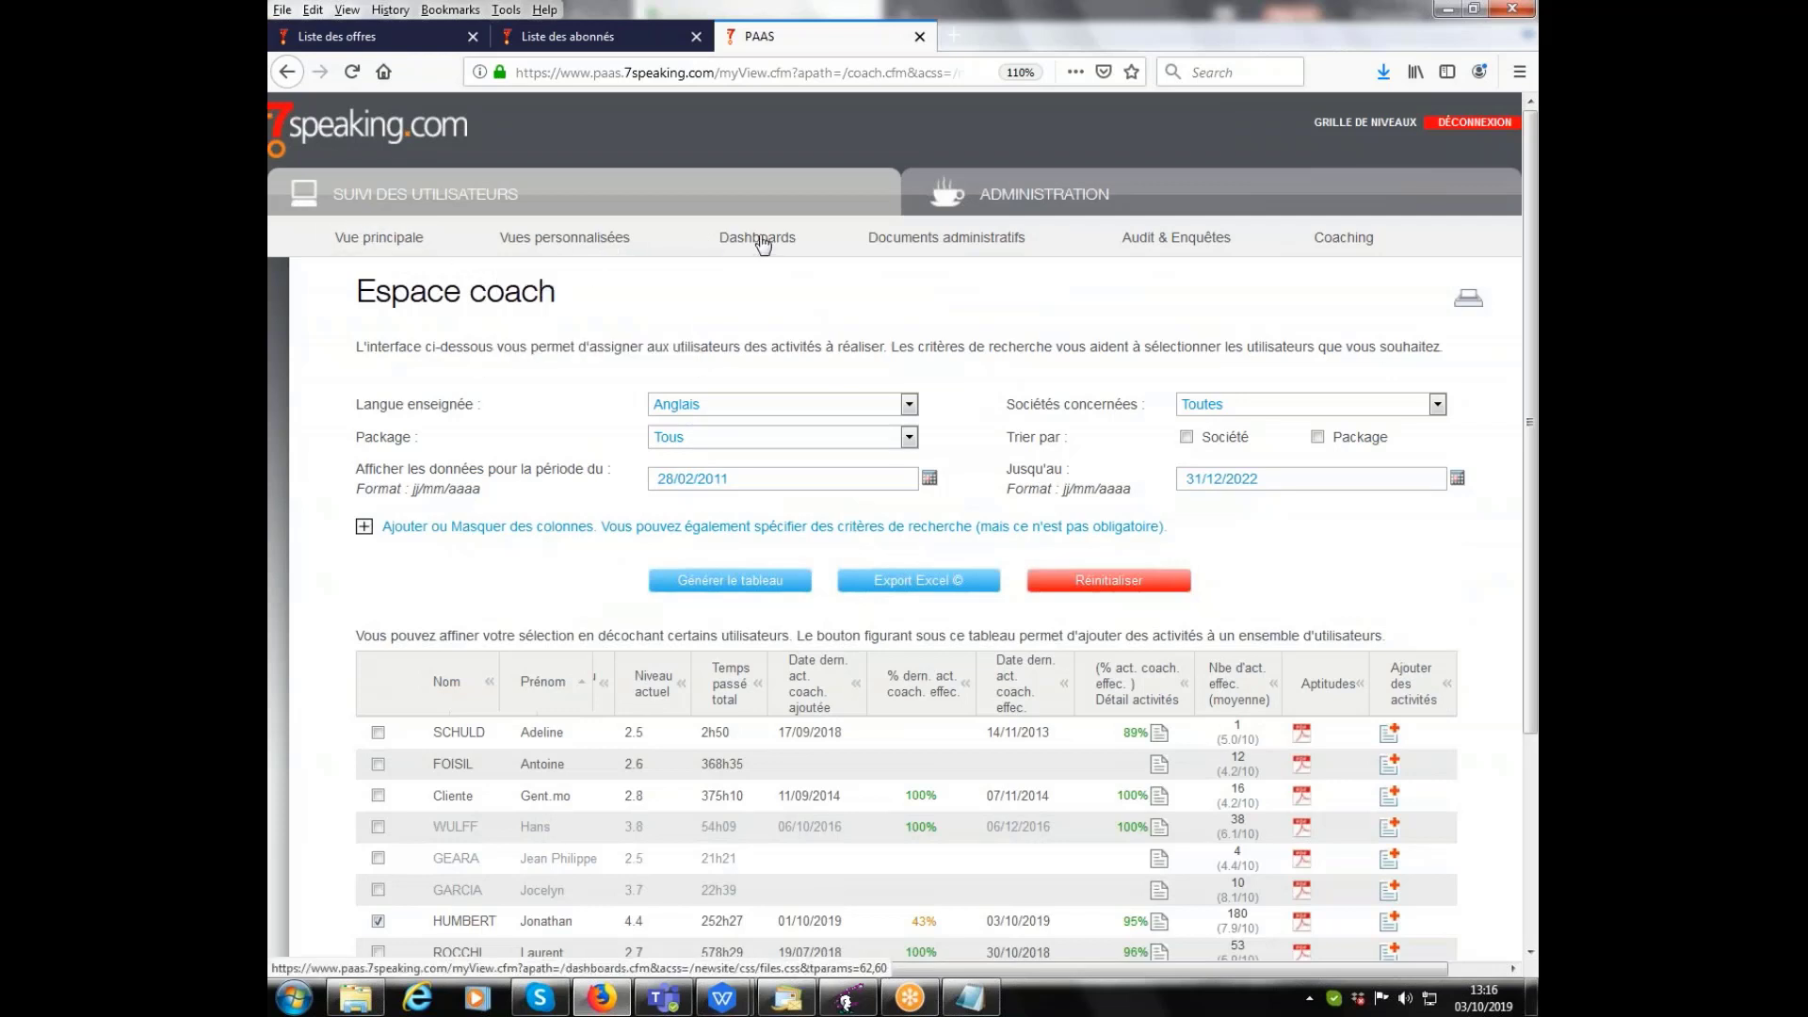
pyautogui.click(387, 244)
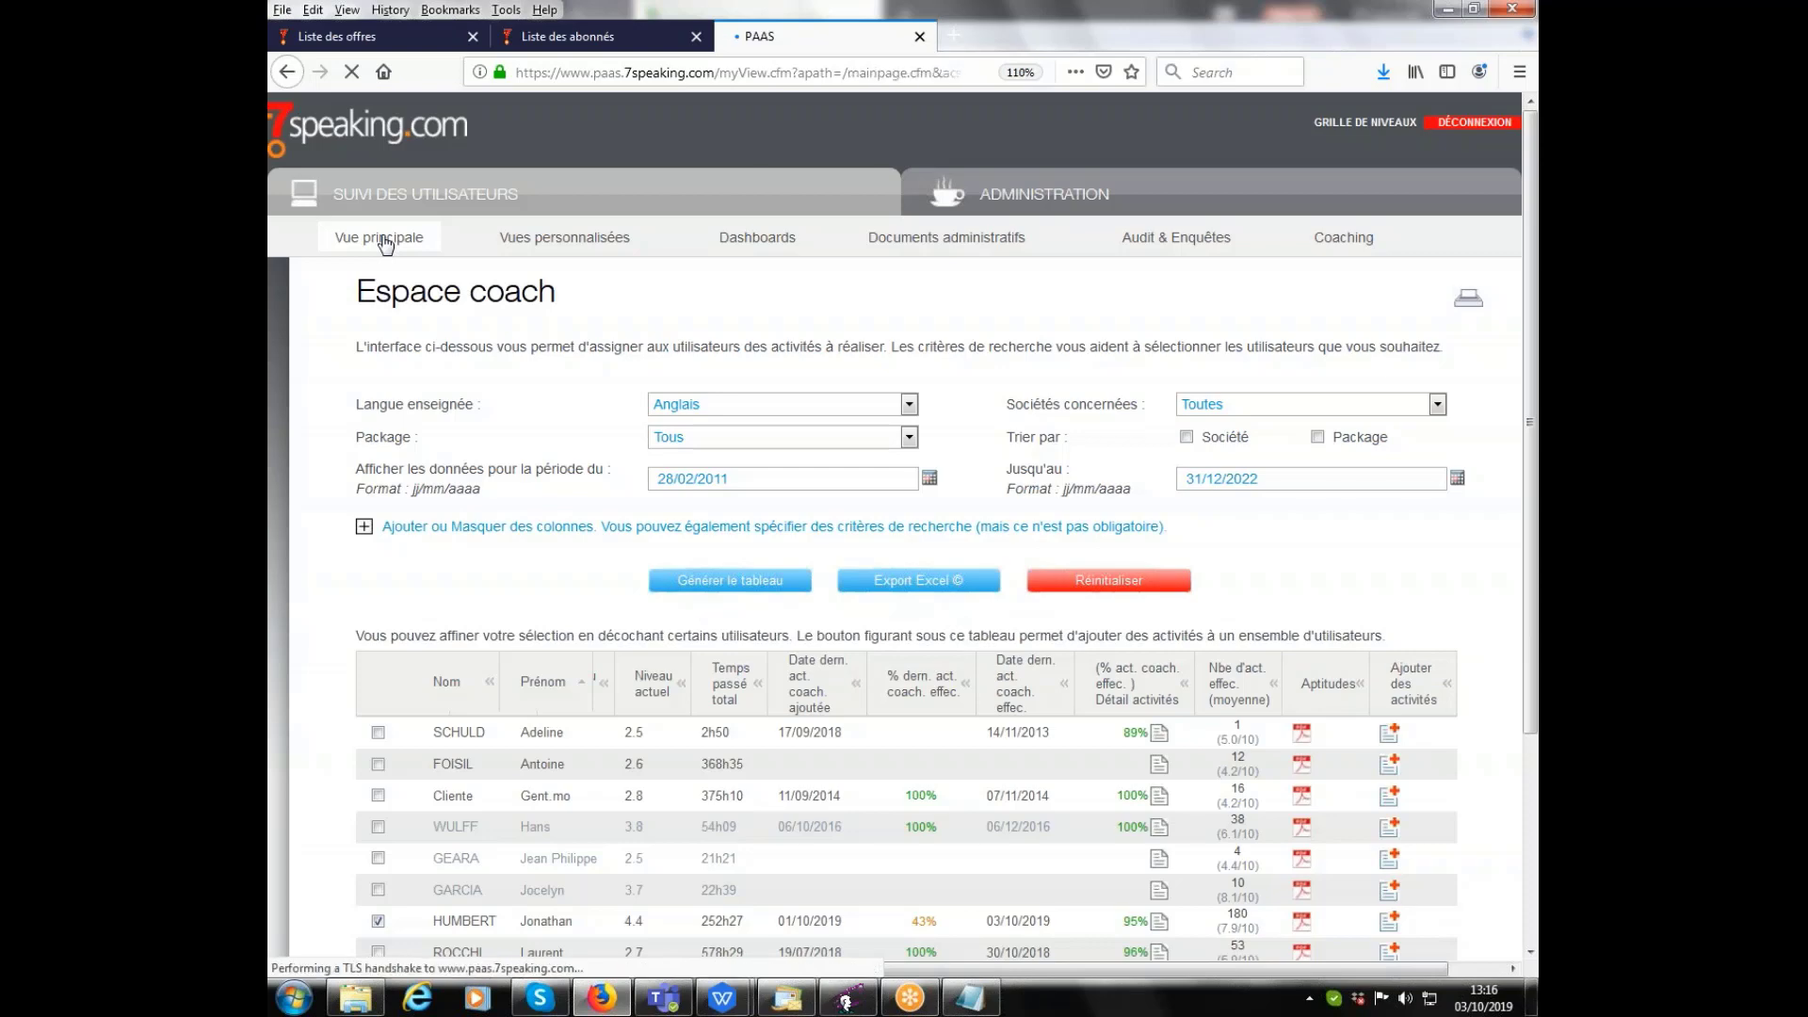
pyautogui.scroll(-2, 767, 325)
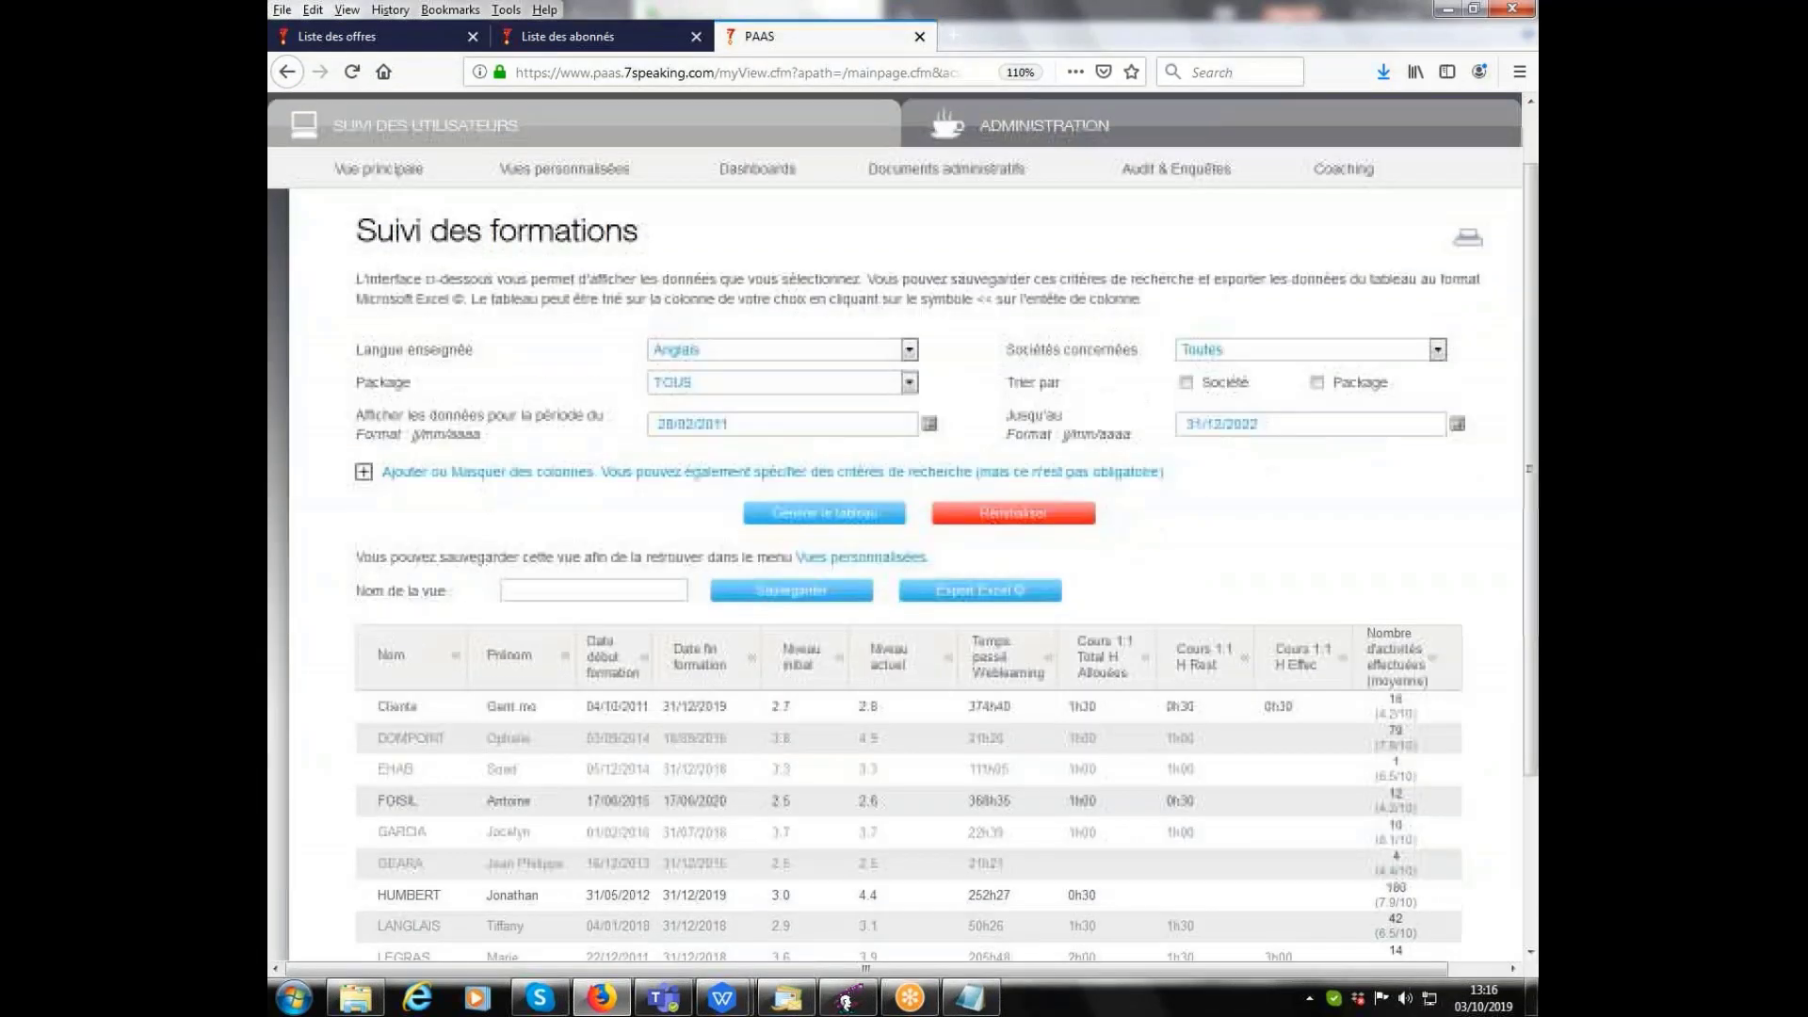
# Examine the available choices for the taught language, company and package filters of the training follow-up
pyautogui.click(767, 302)
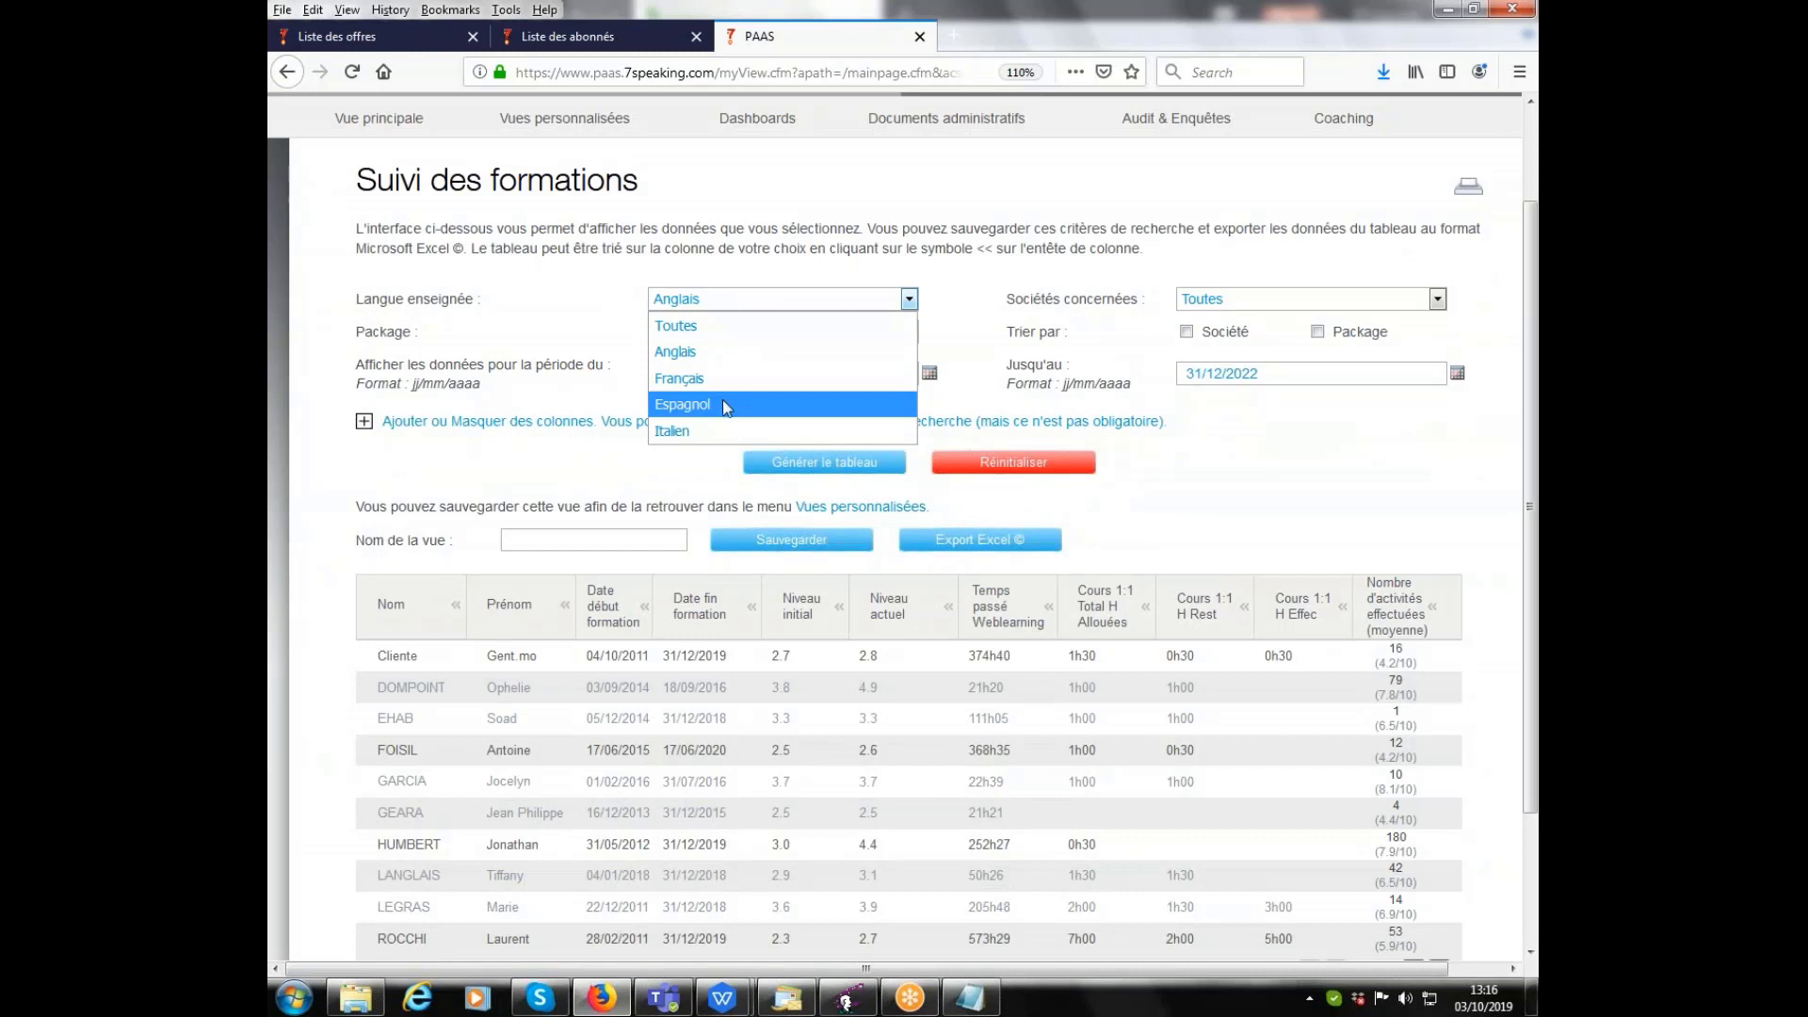
pyautogui.click(1239, 303)
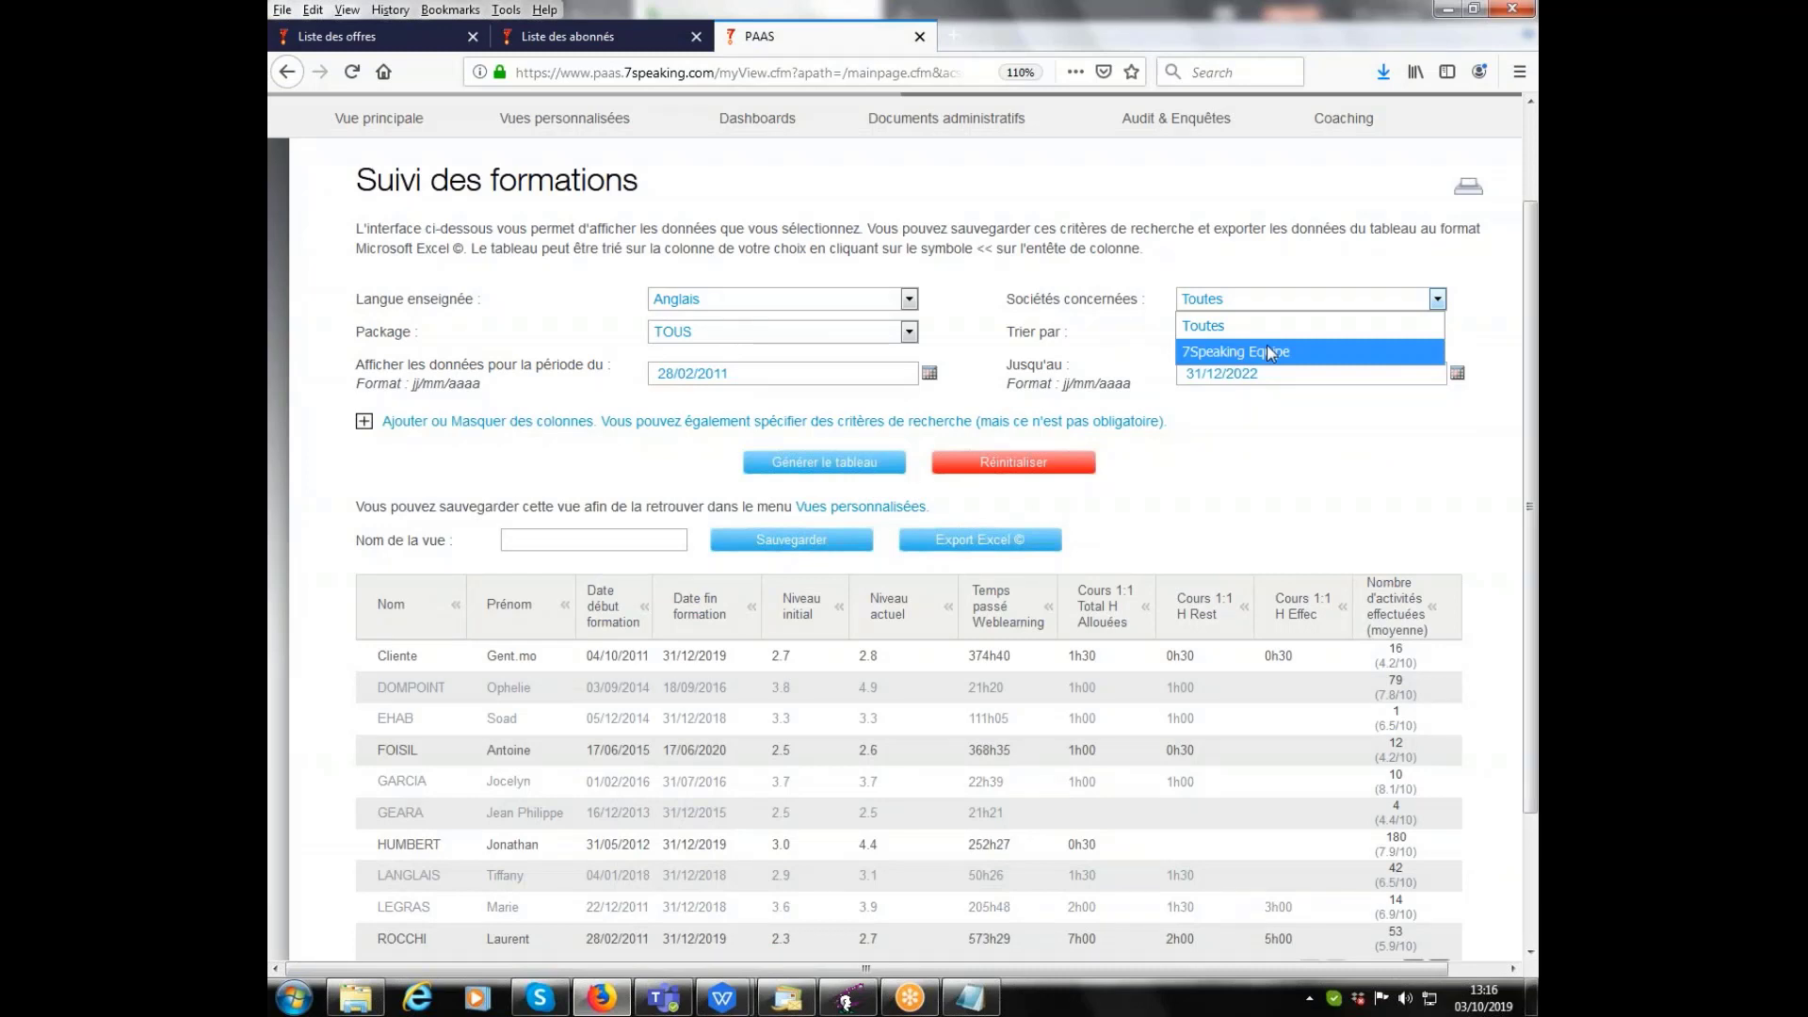
pyautogui.click(970, 291)
pyautogui.click(1309, 294)
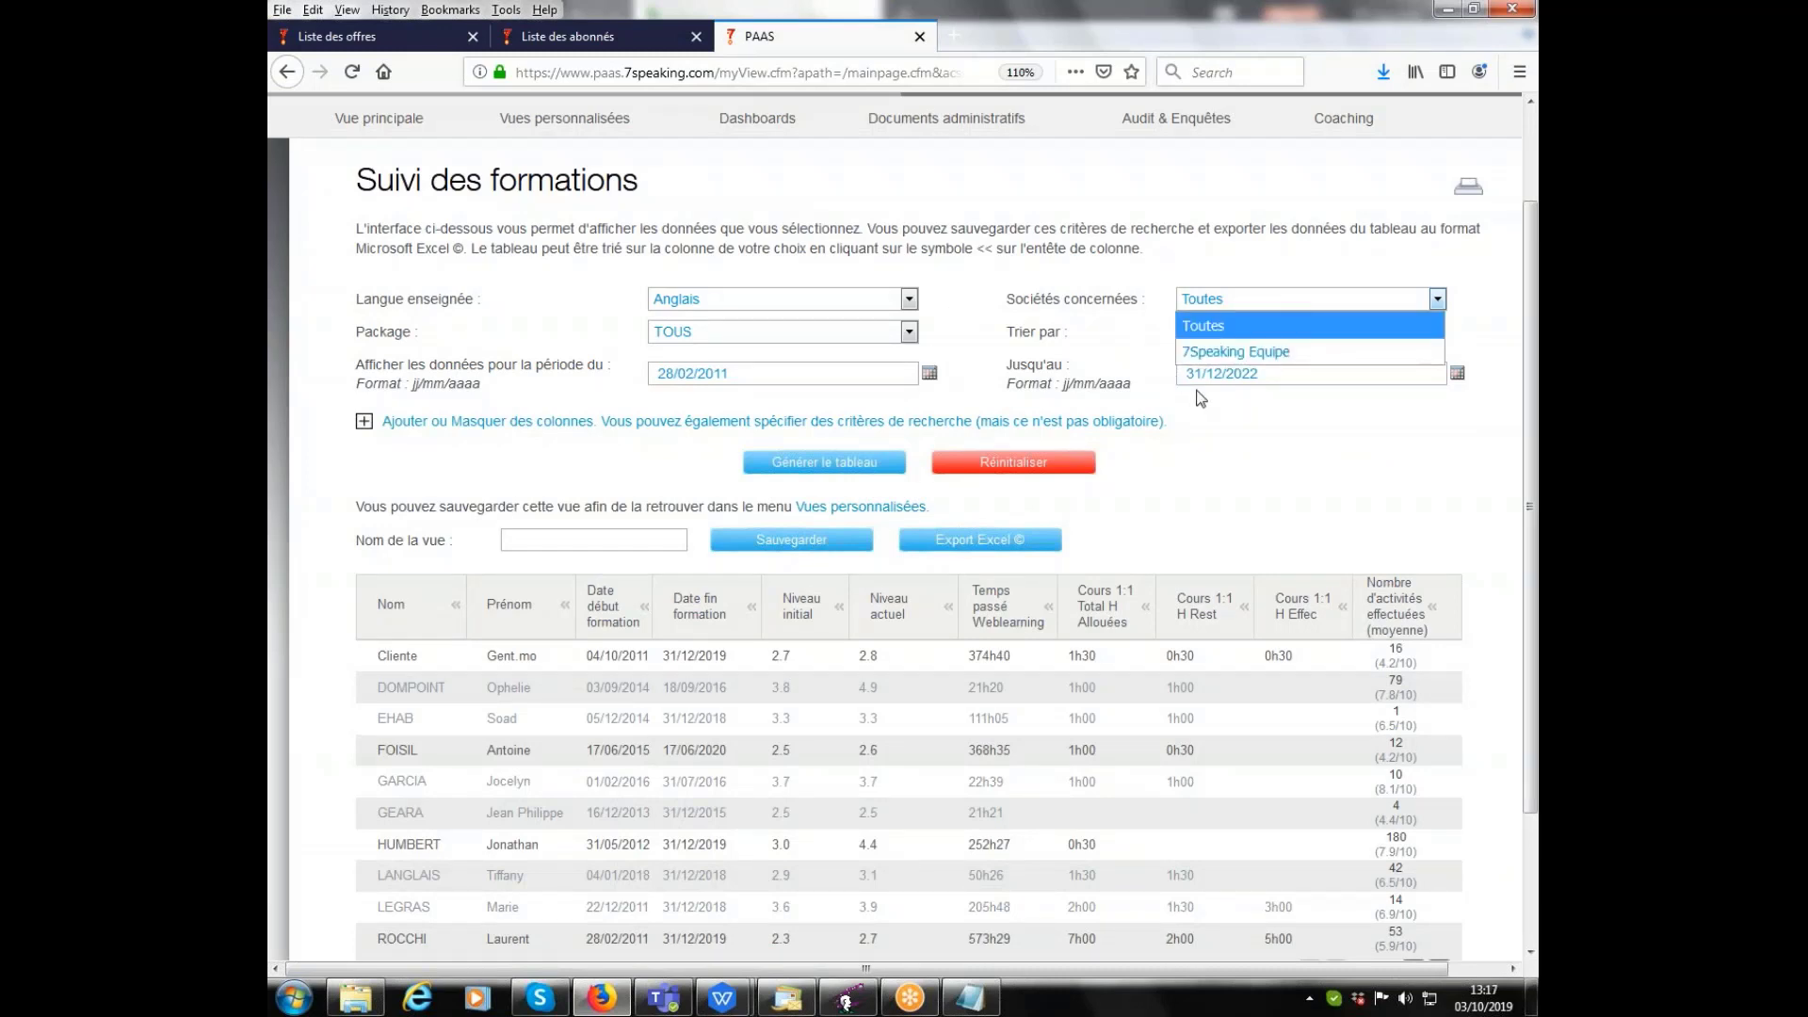
pyautogui.click(699, 330)
pyautogui.click(525, 332)
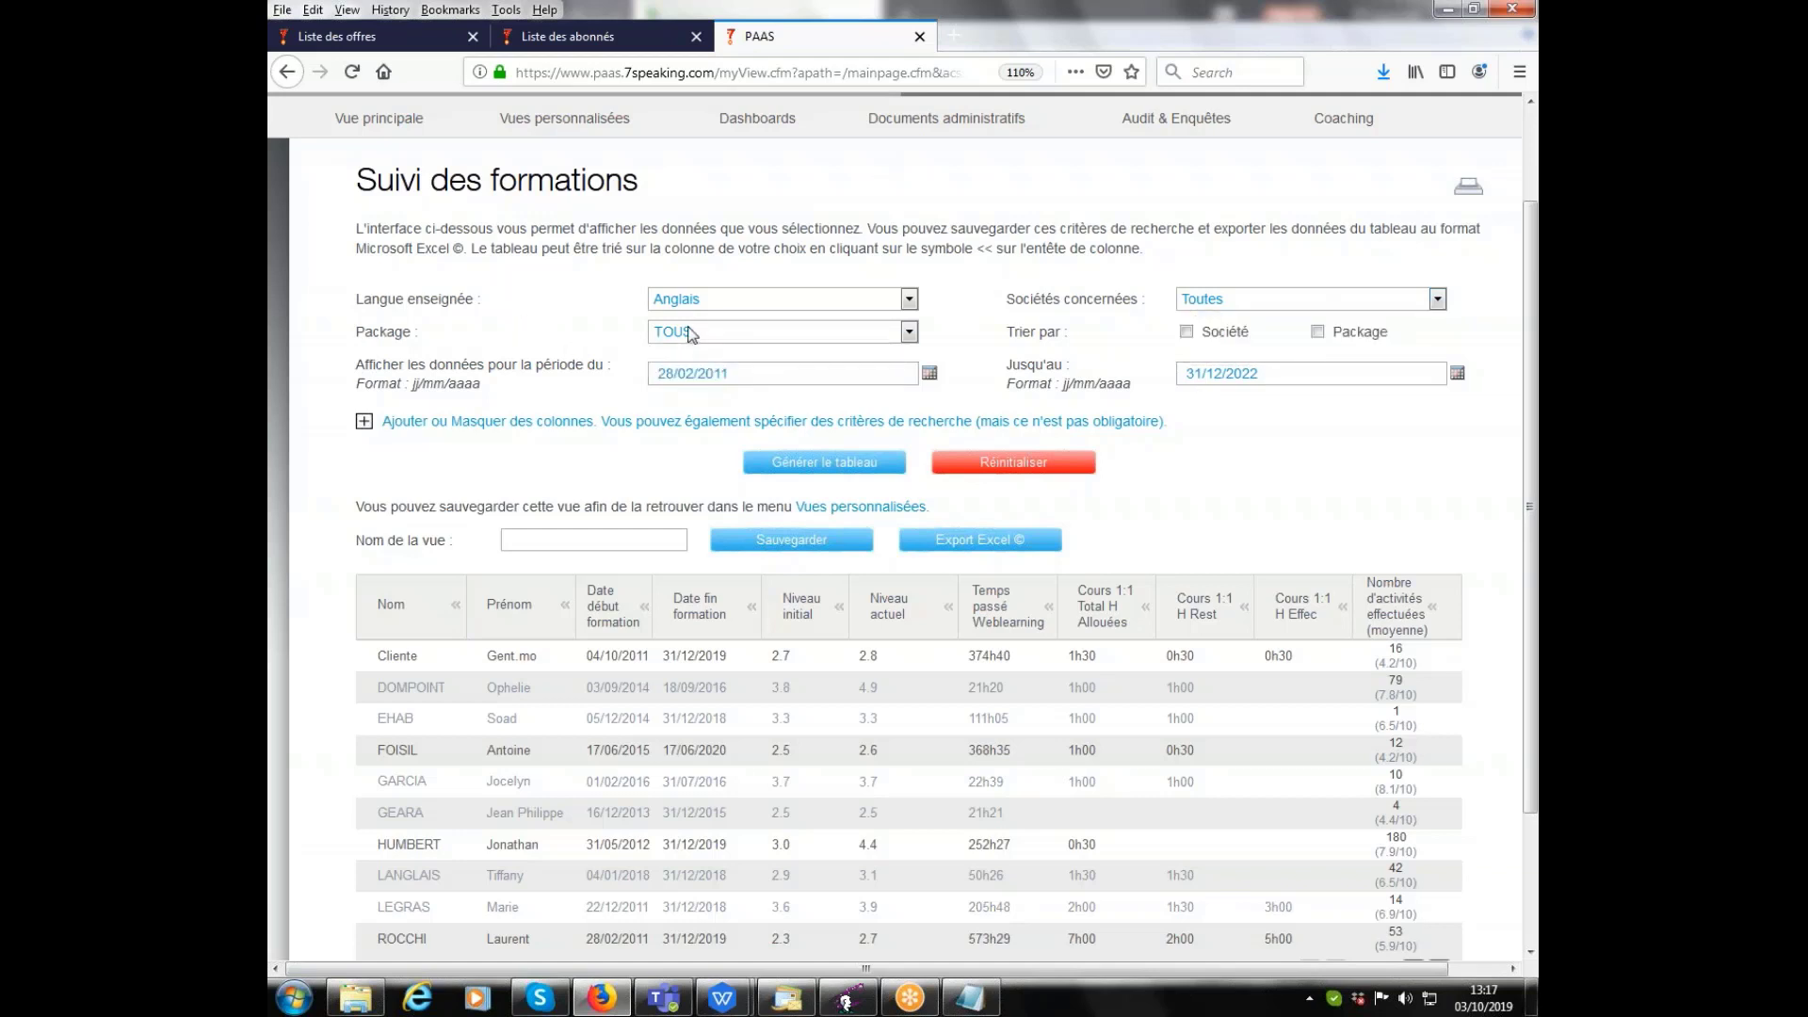
pyautogui.click(694, 333)
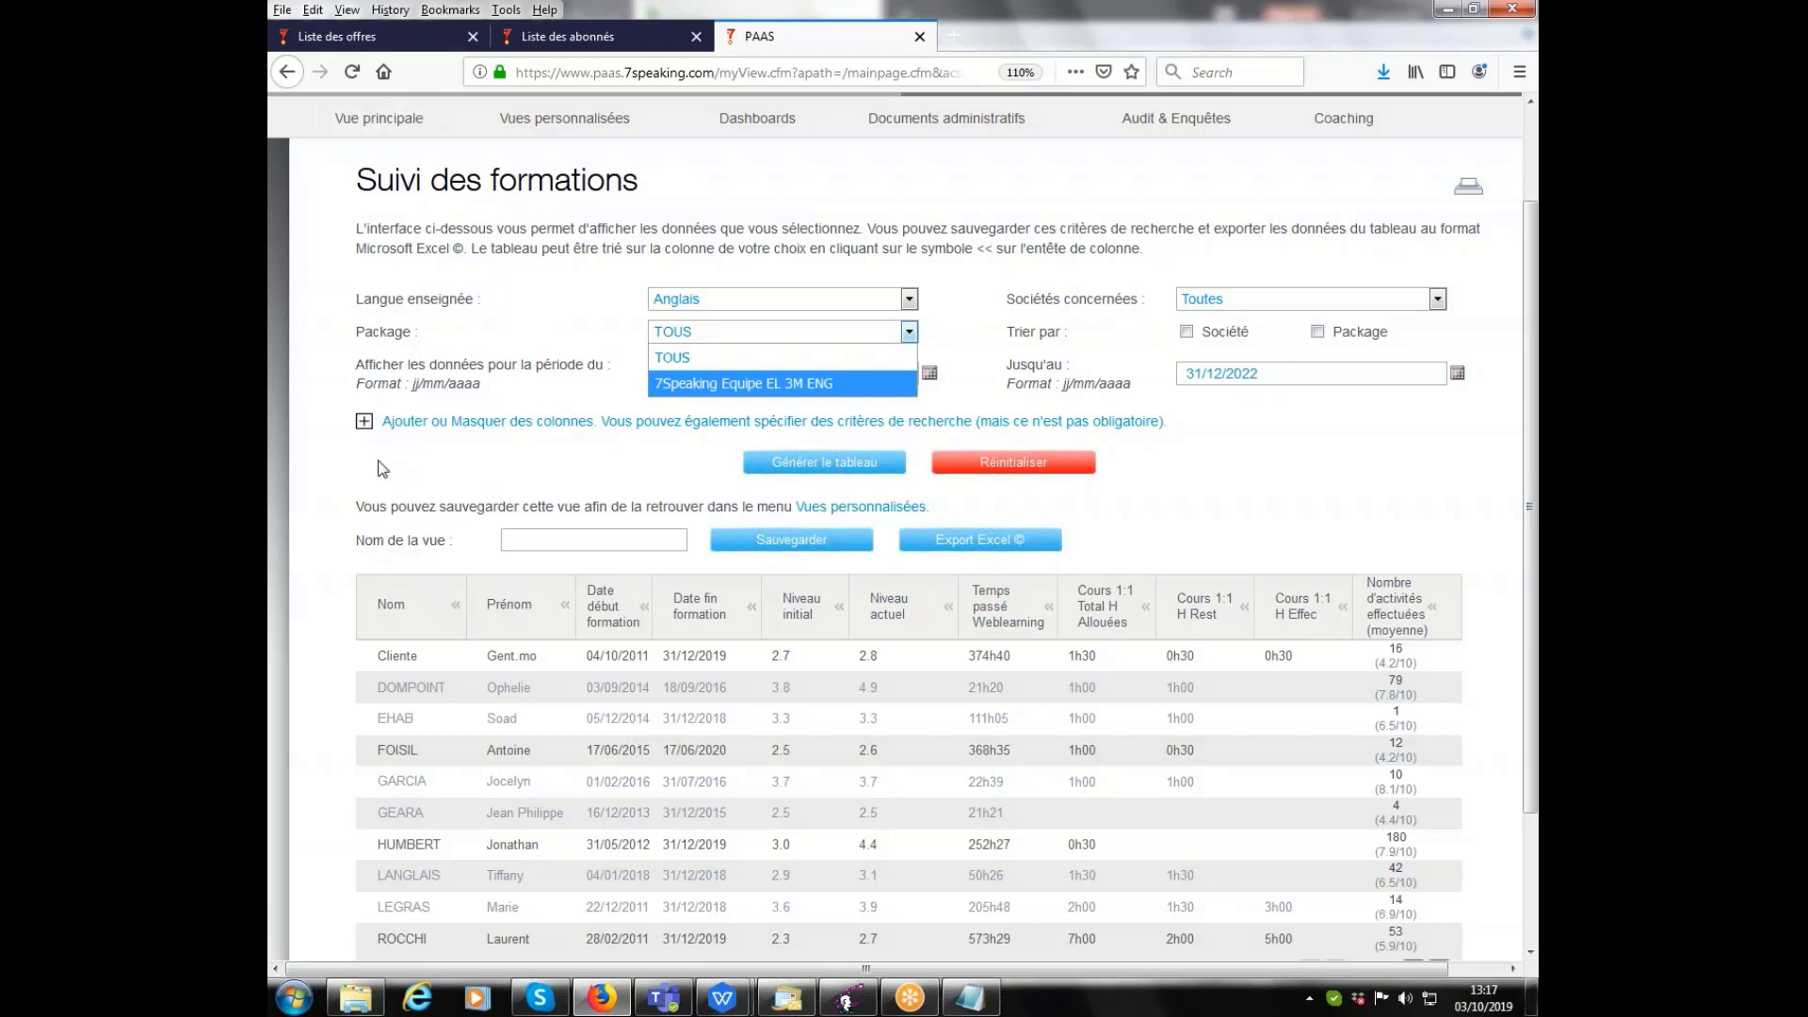
# Add the Adresse email column to the training follow-up table and regenerate the table
pyautogui.click(363, 423)
pyautogui.click(363, 423)
pyautogui.scroll(-4, 335, 228)
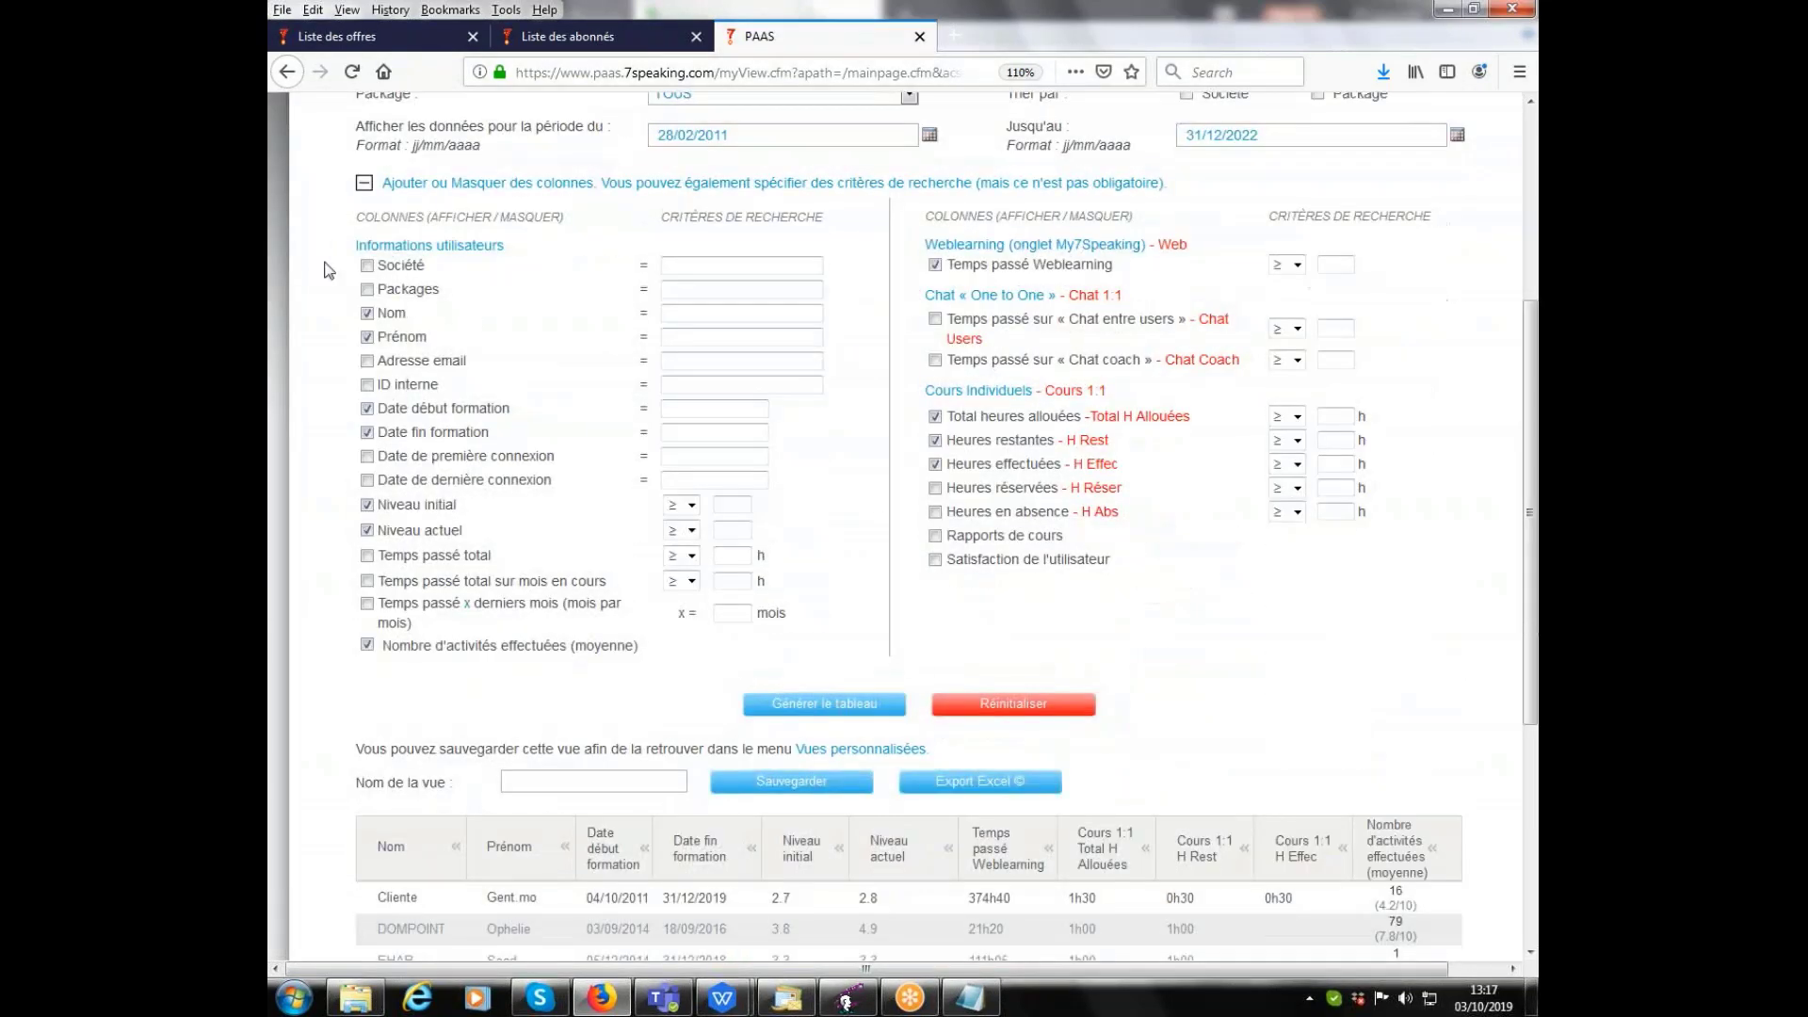
pyautogui.scroll(-5, 335, 228)
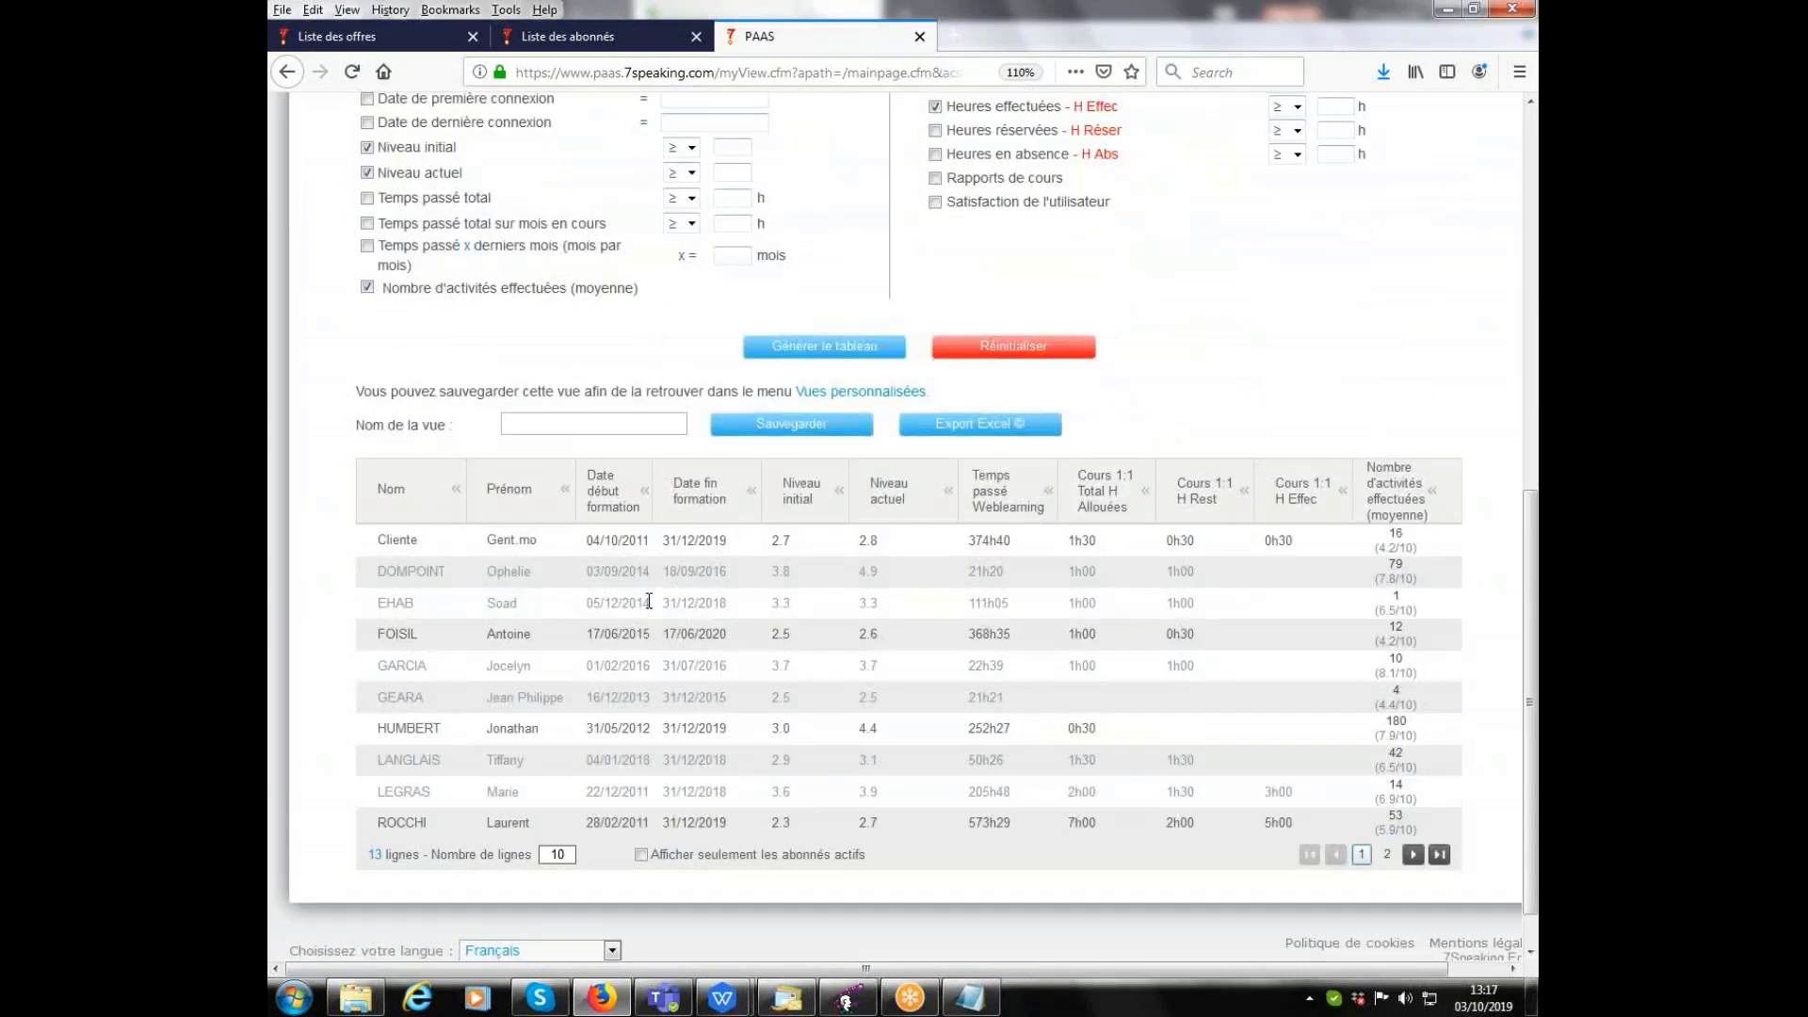
pyautogui.scroll(-2, 824, 742)
pyautogui.scroll(10, 919, 605)
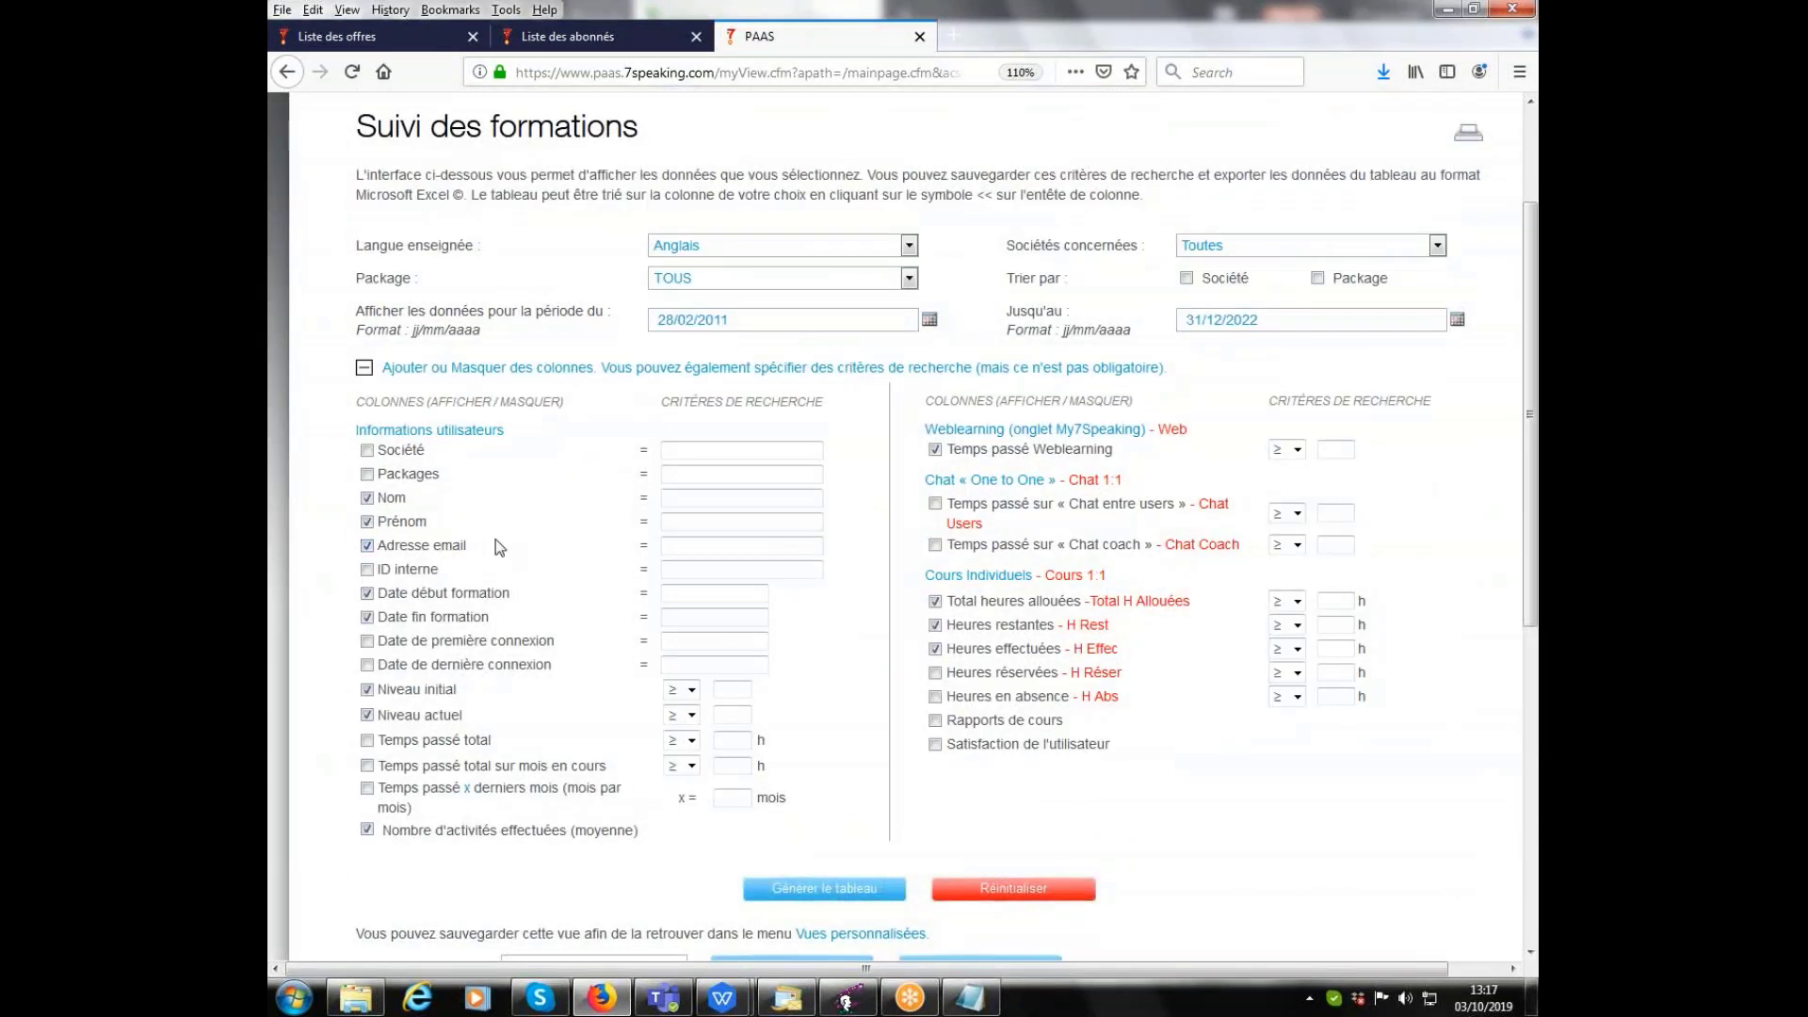
pyautogui.scroll(-8, 659, 471)
pyautogui.click(816, 414)
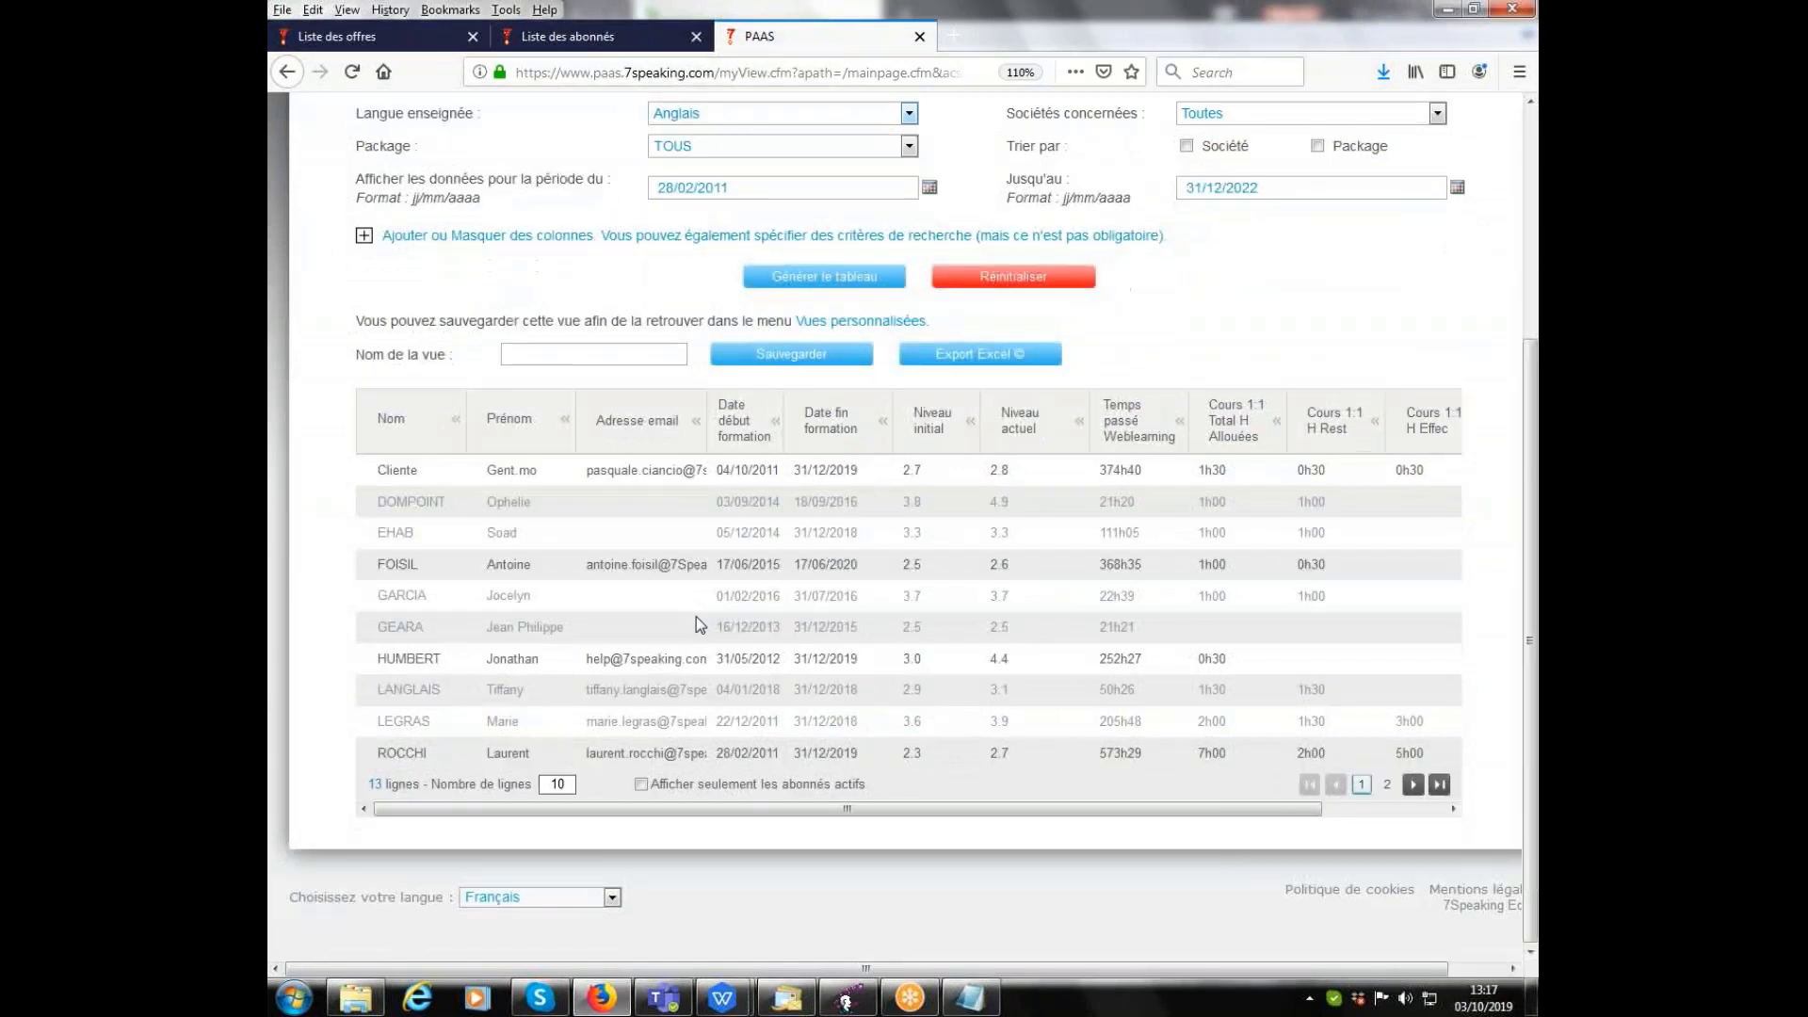
# Examine the Excel export and view-saving options of the training follow-up, and the list of saved custom views
pyautogui.scroll(3, 783, 591)
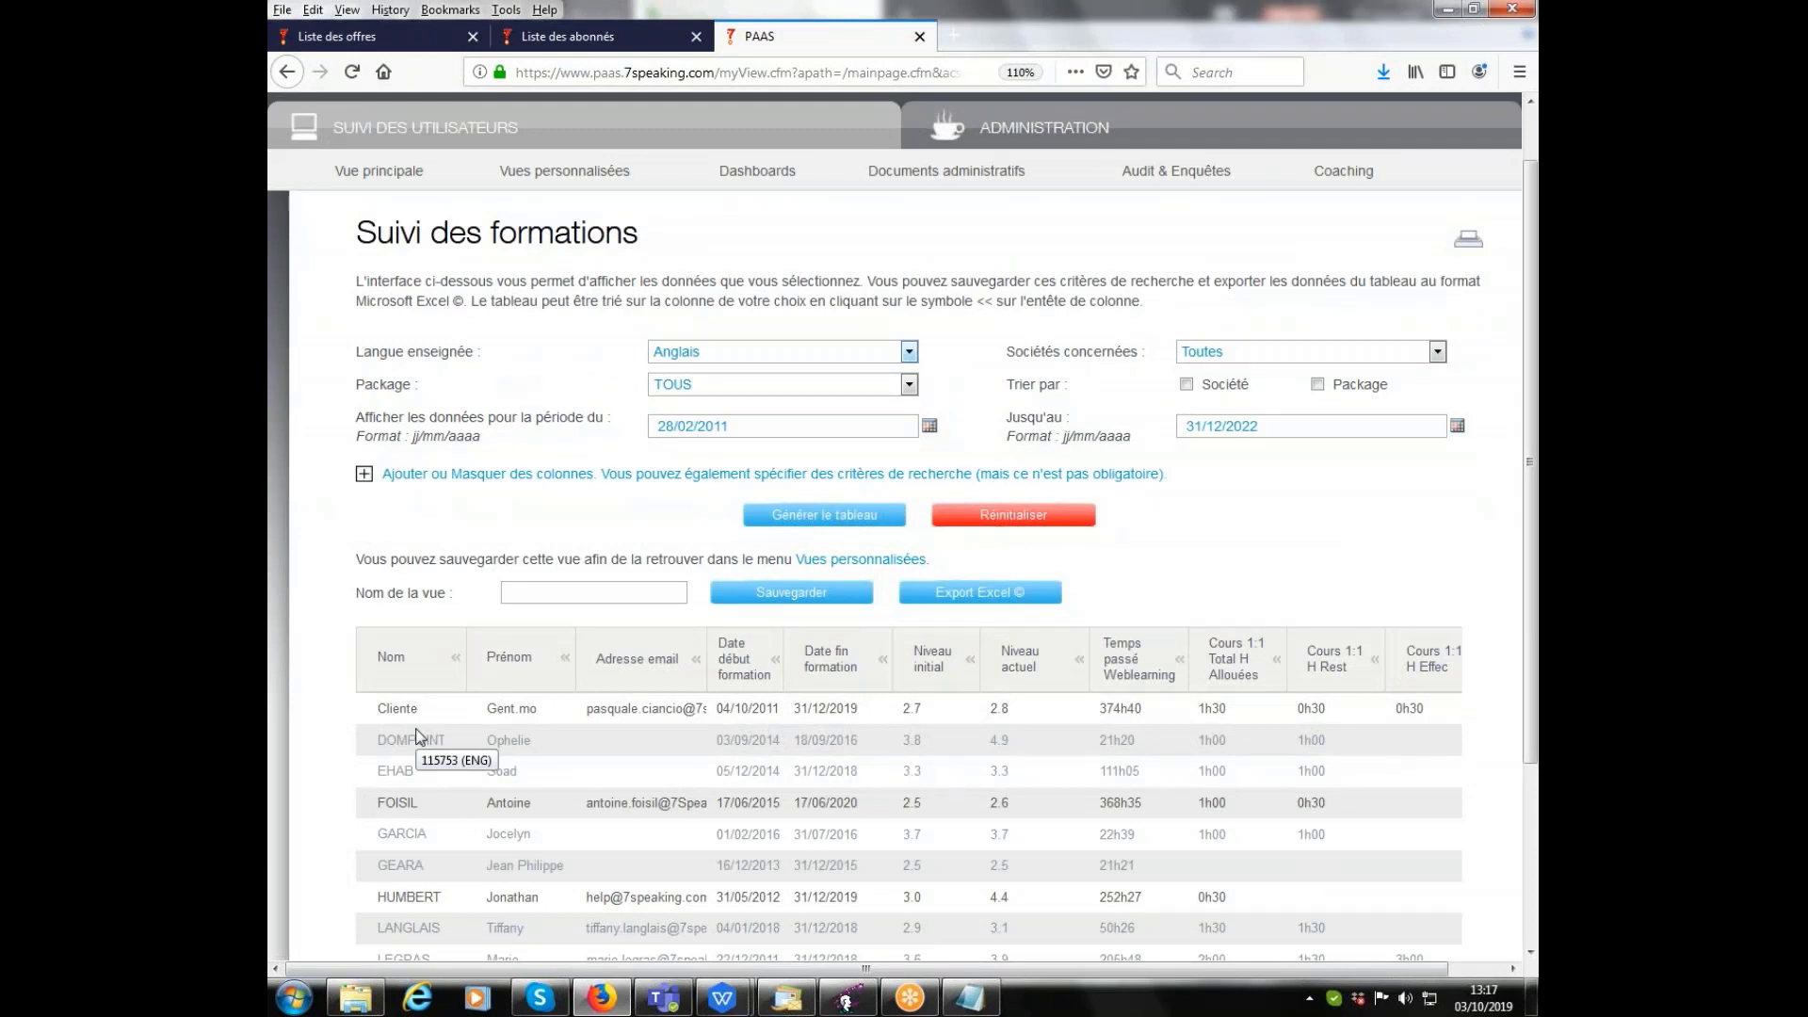
pyautogui.click(980, 593)
pyautogui.click(980, 593)
pyautogui.click(791, 595)
pyautogui.click(791, 595)
pyautogui.moveTo(553, 177)
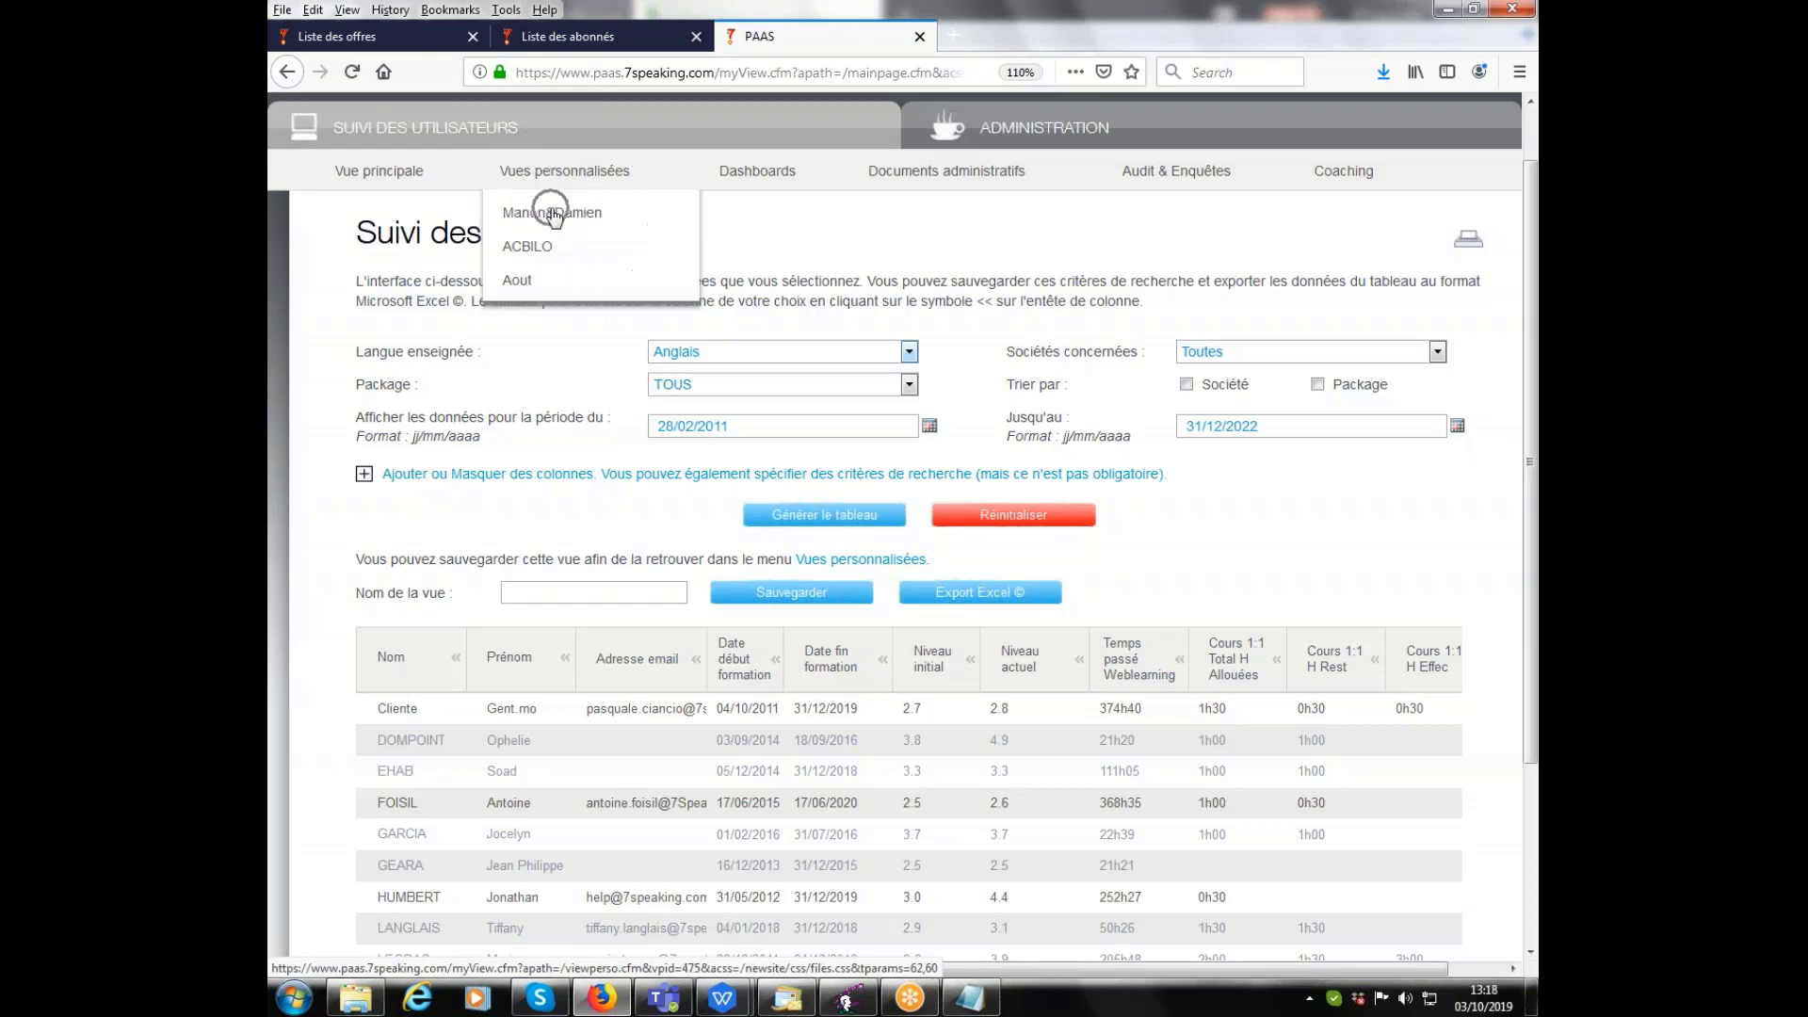
pyautogui.click(968, 595)
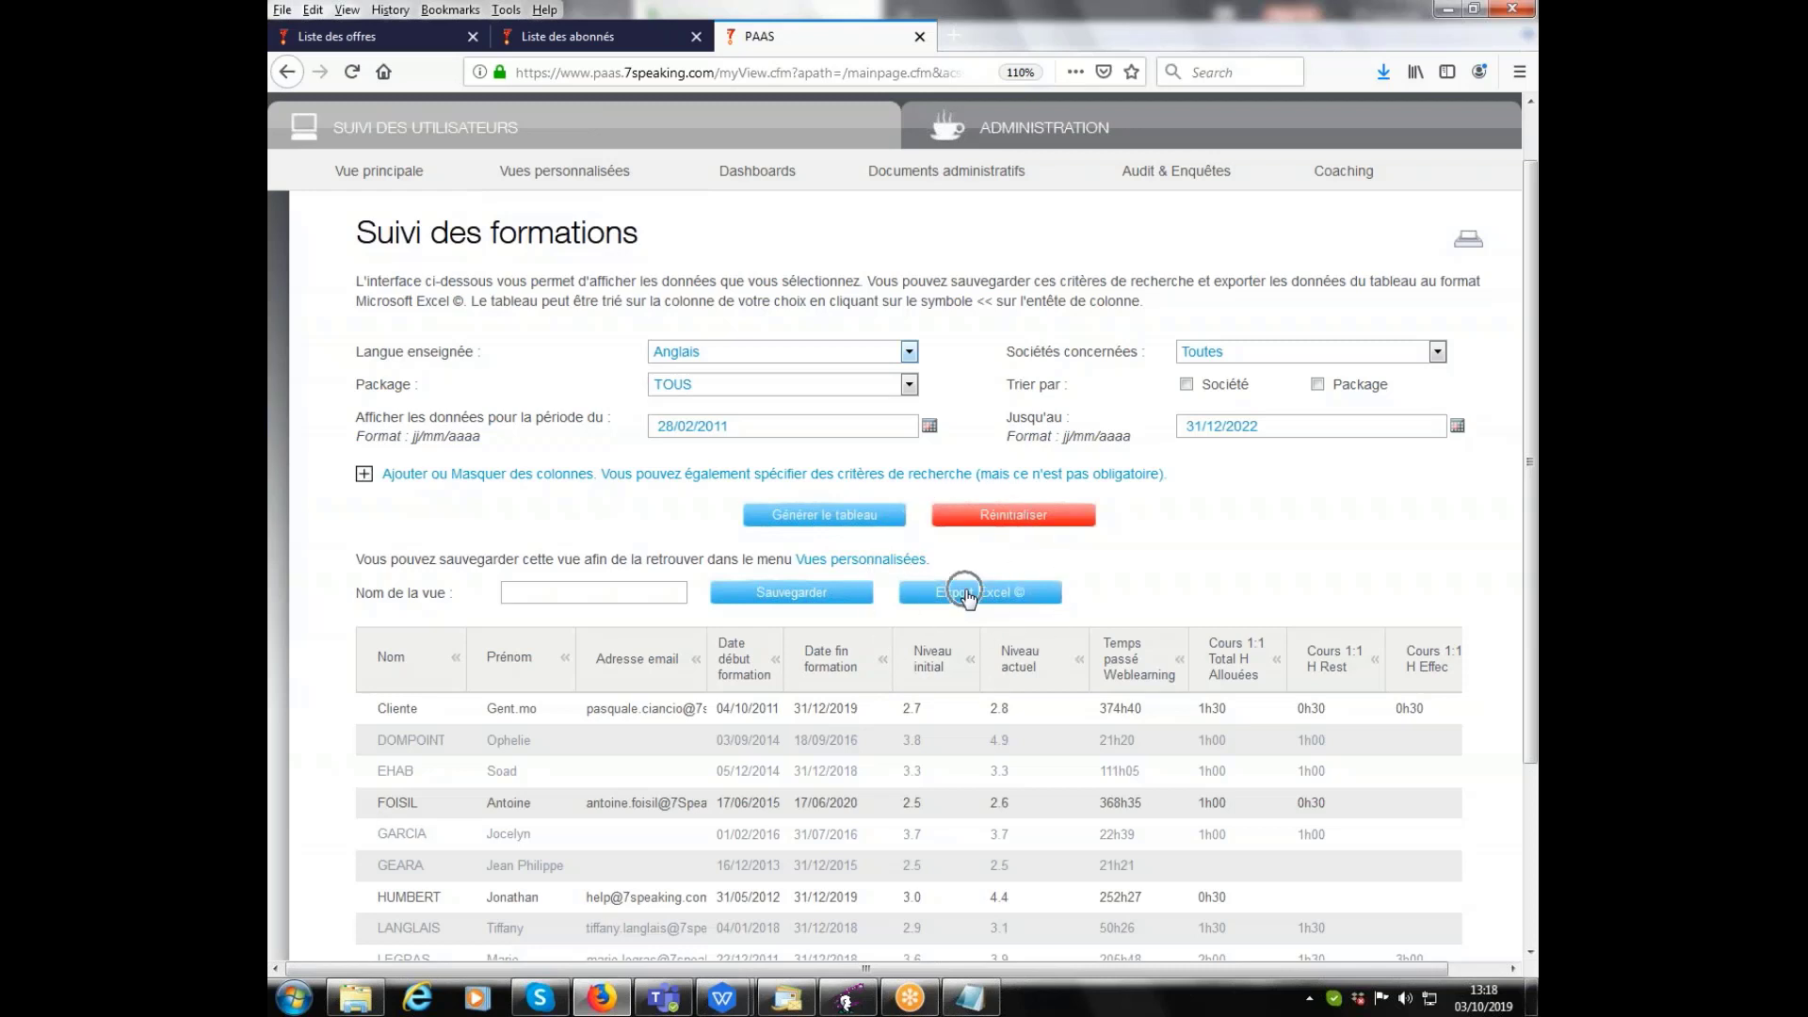
pyautogui.click(968, 595)
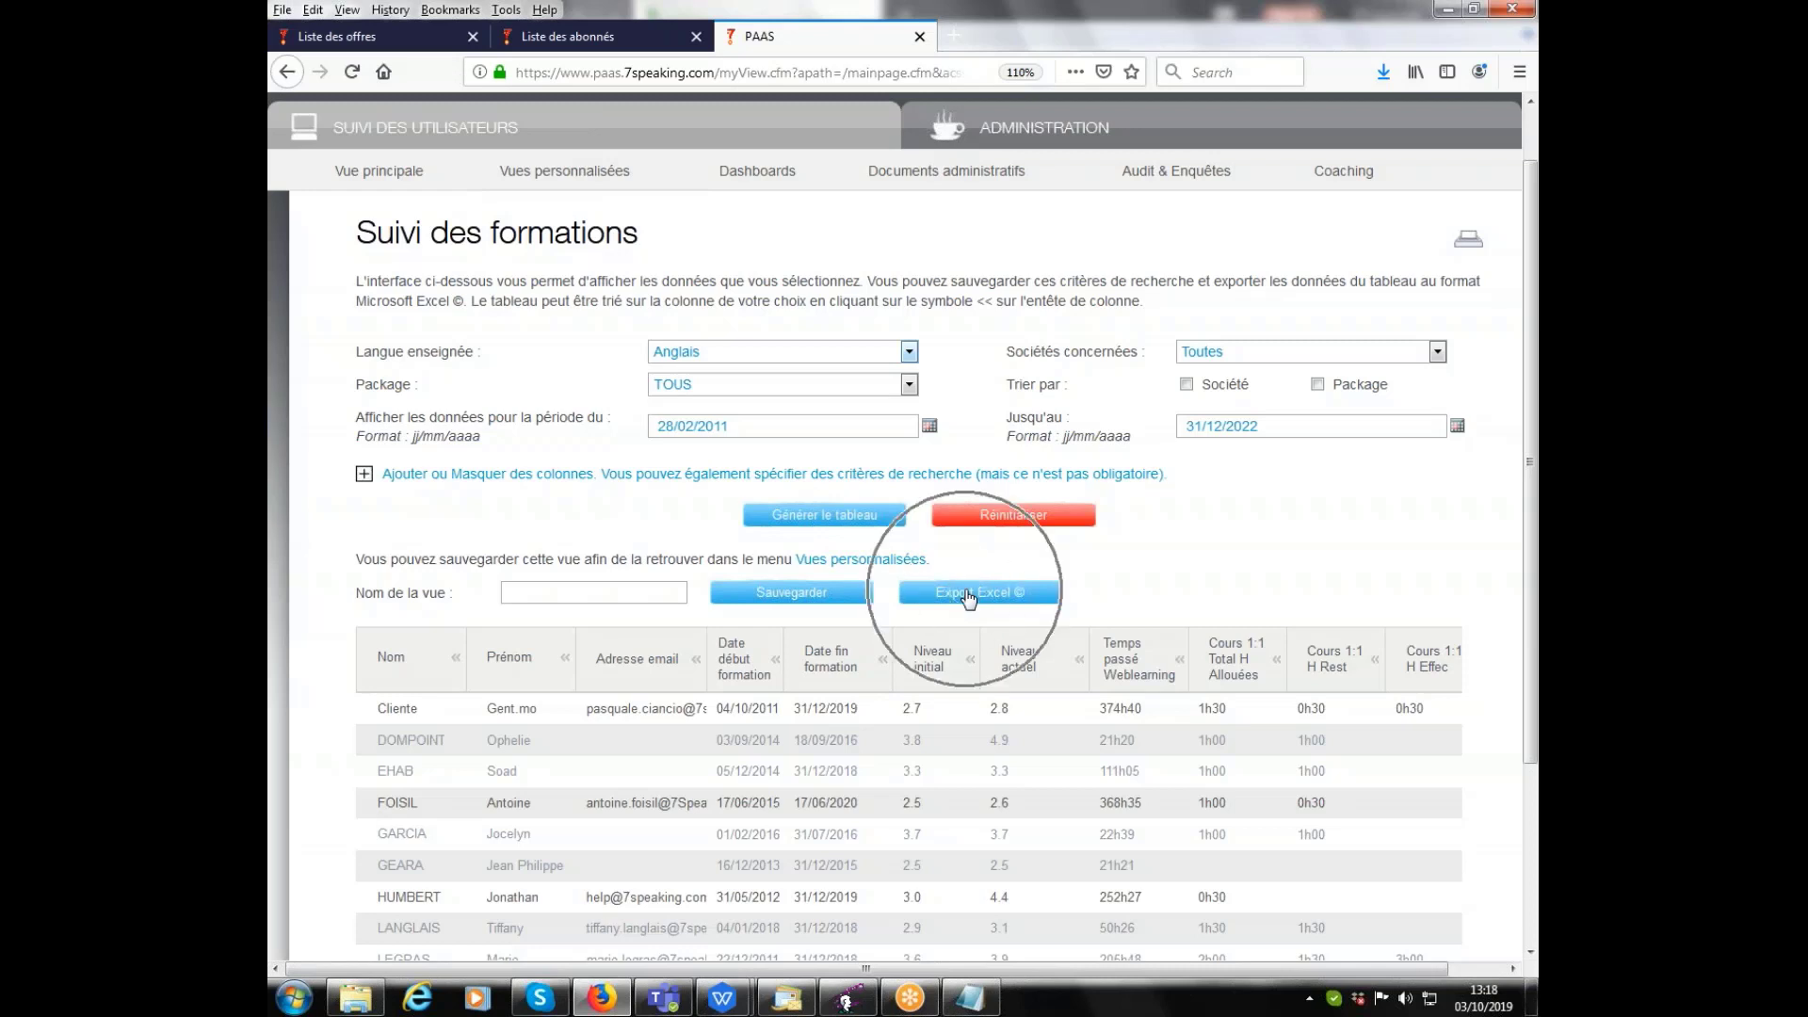
# Open the Vues personnalisées page and review its column settings, user table, and export and delete options
pyautogui.click(558, 179)
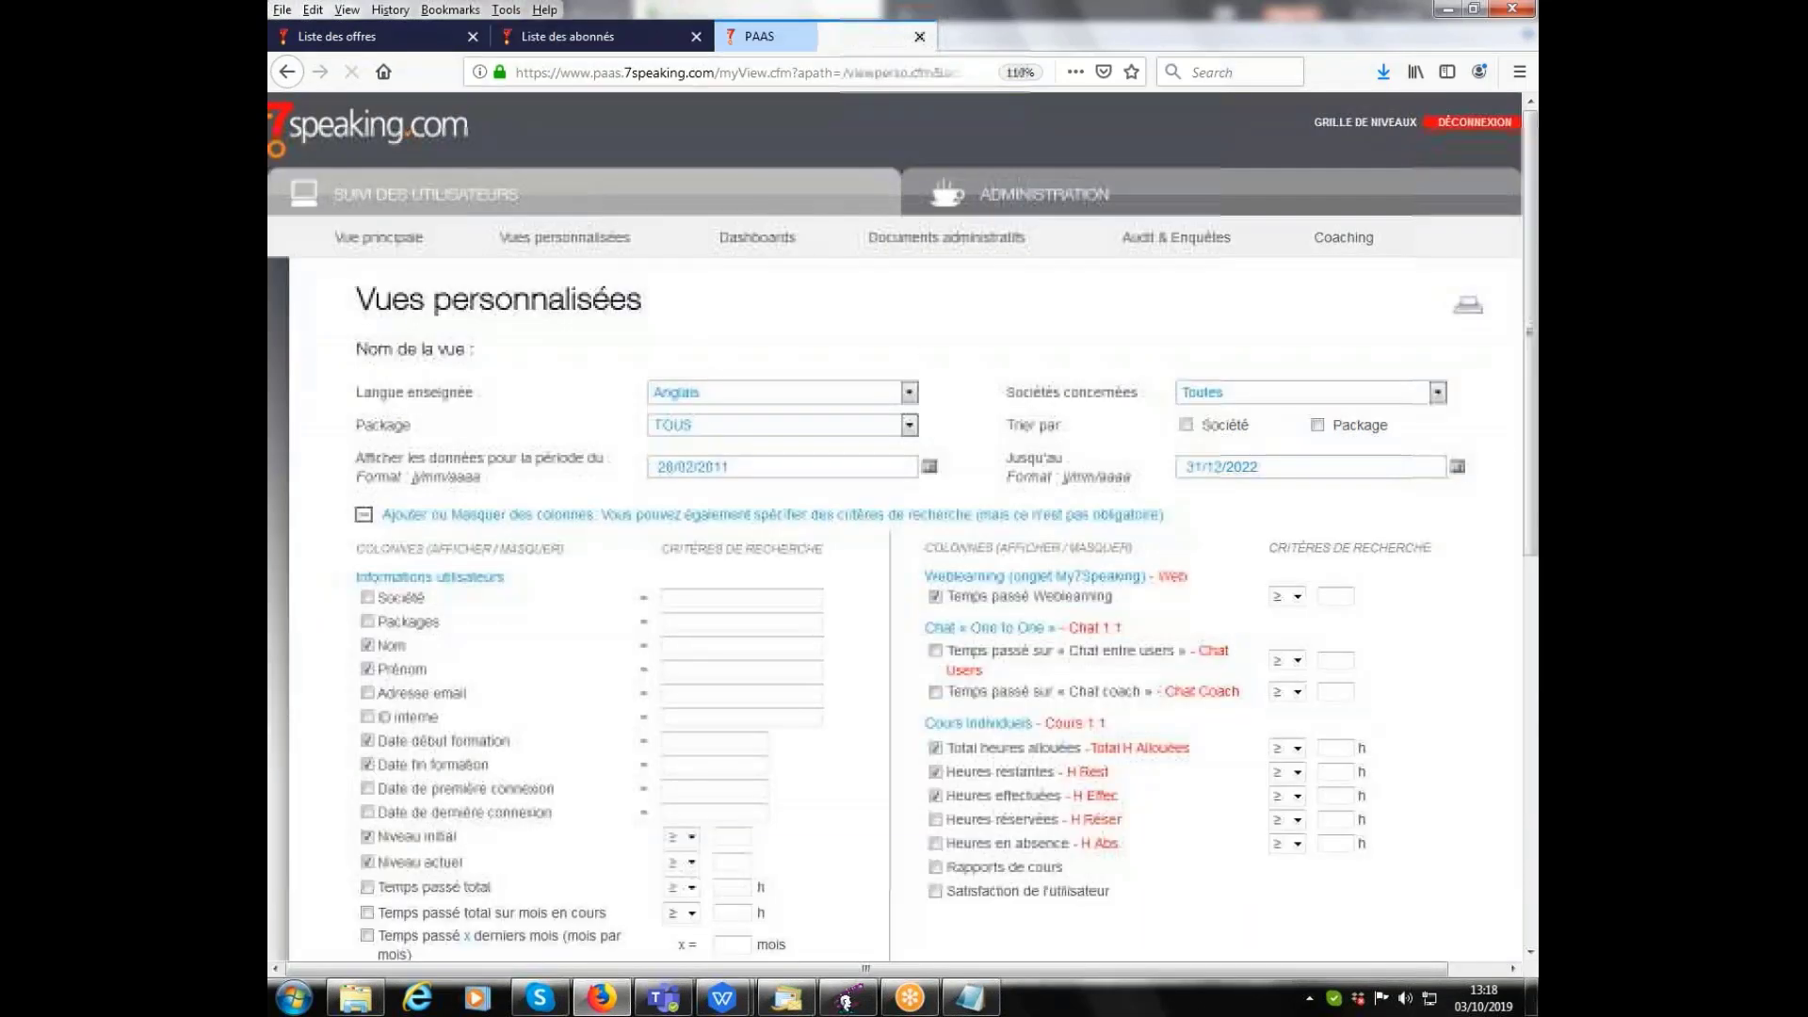
pyautogui.scroll(-7, 754, 400)
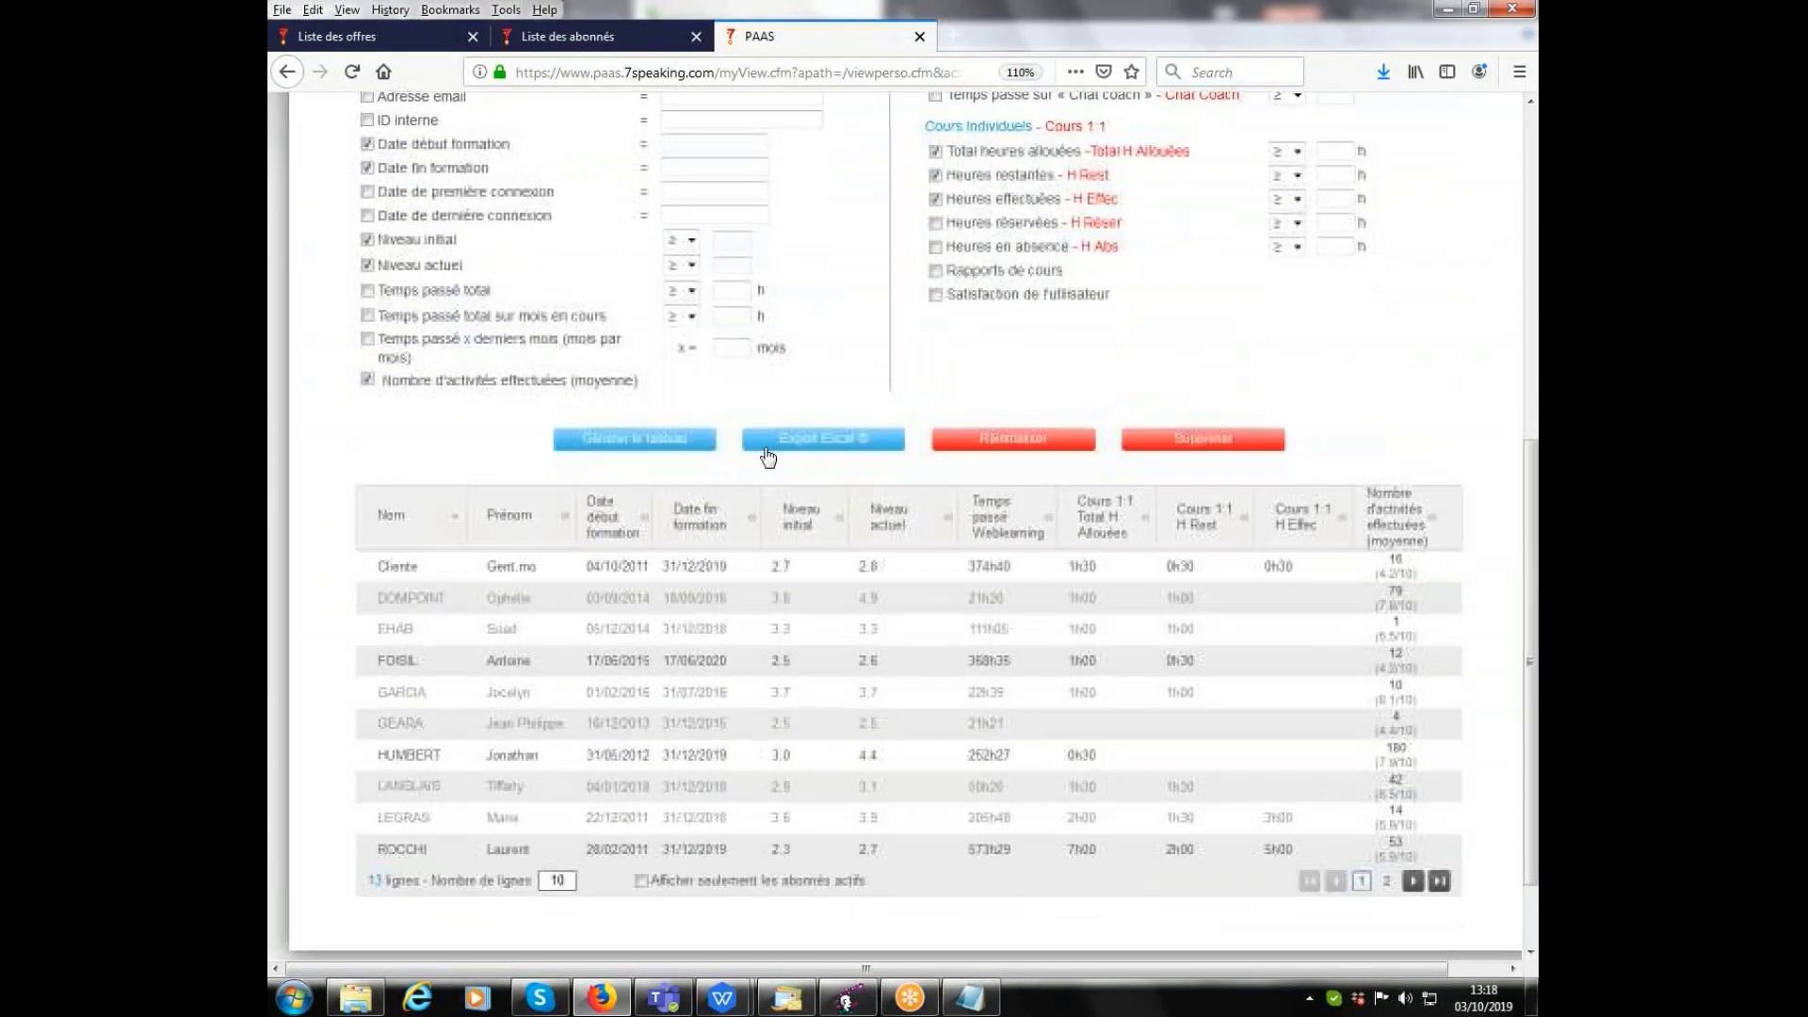
pyautogui.scroll(3, 770, 458)
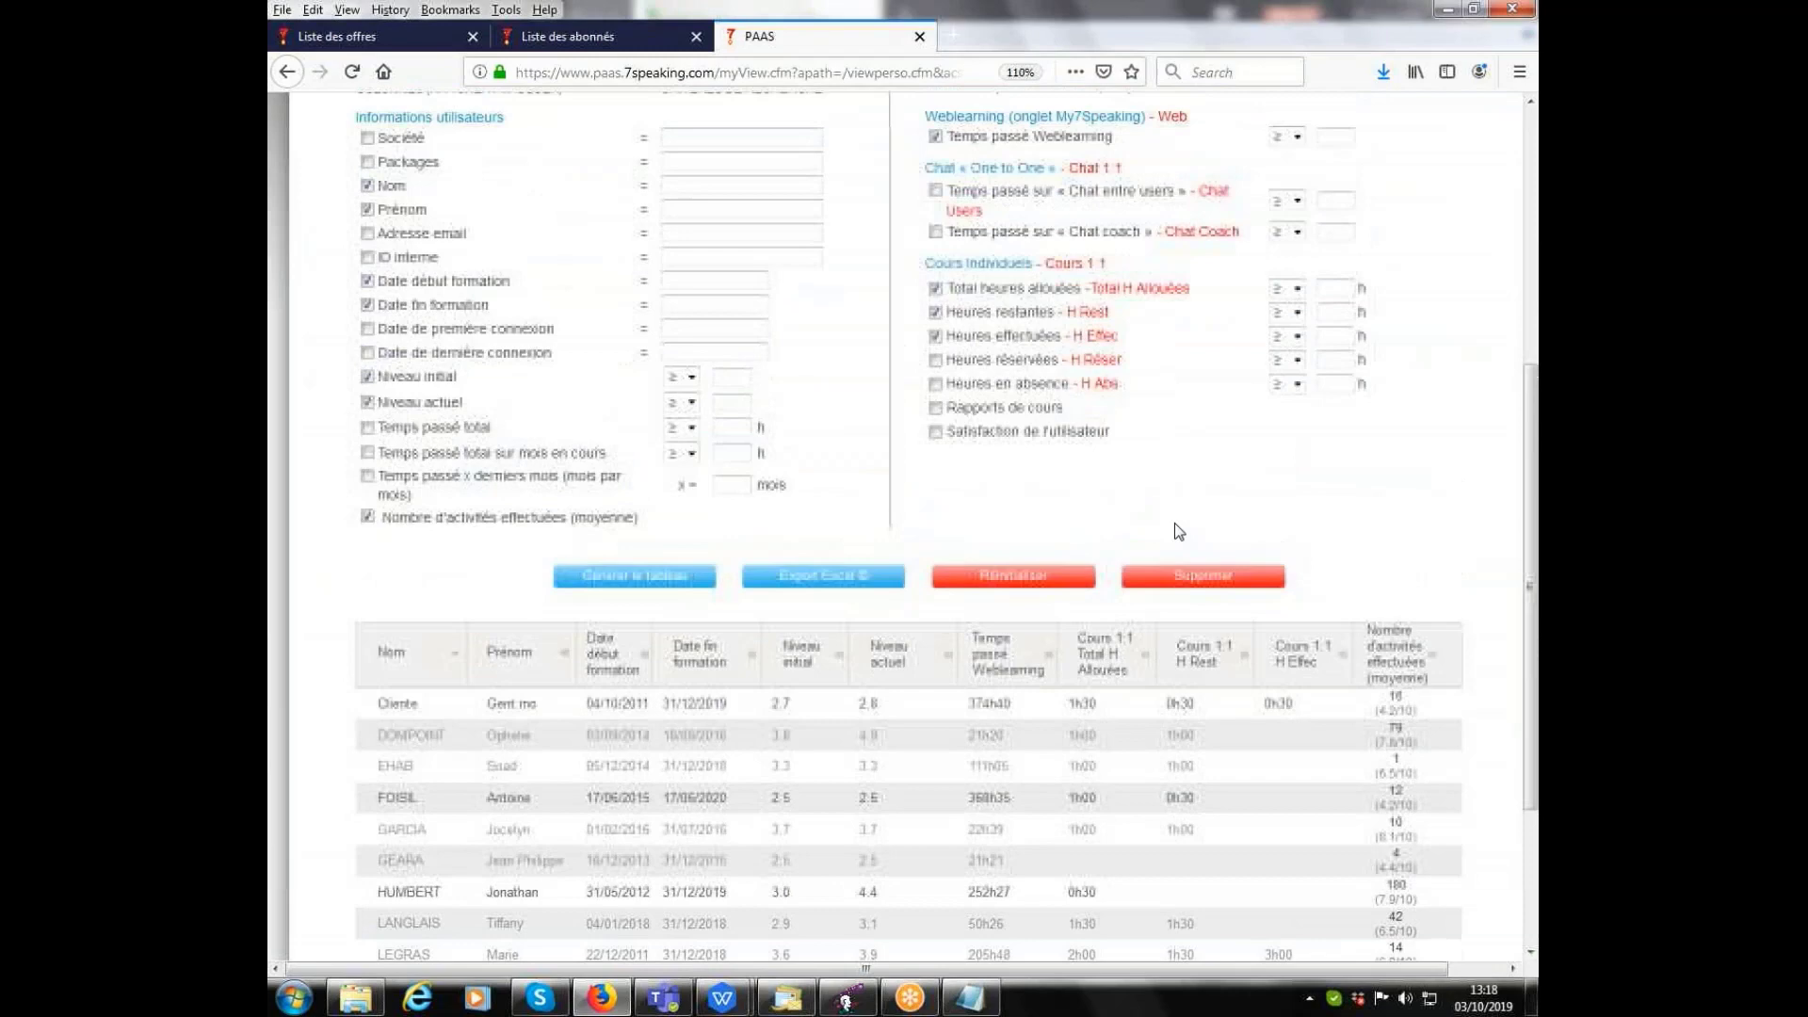
pyautogui.click(1185, 582)
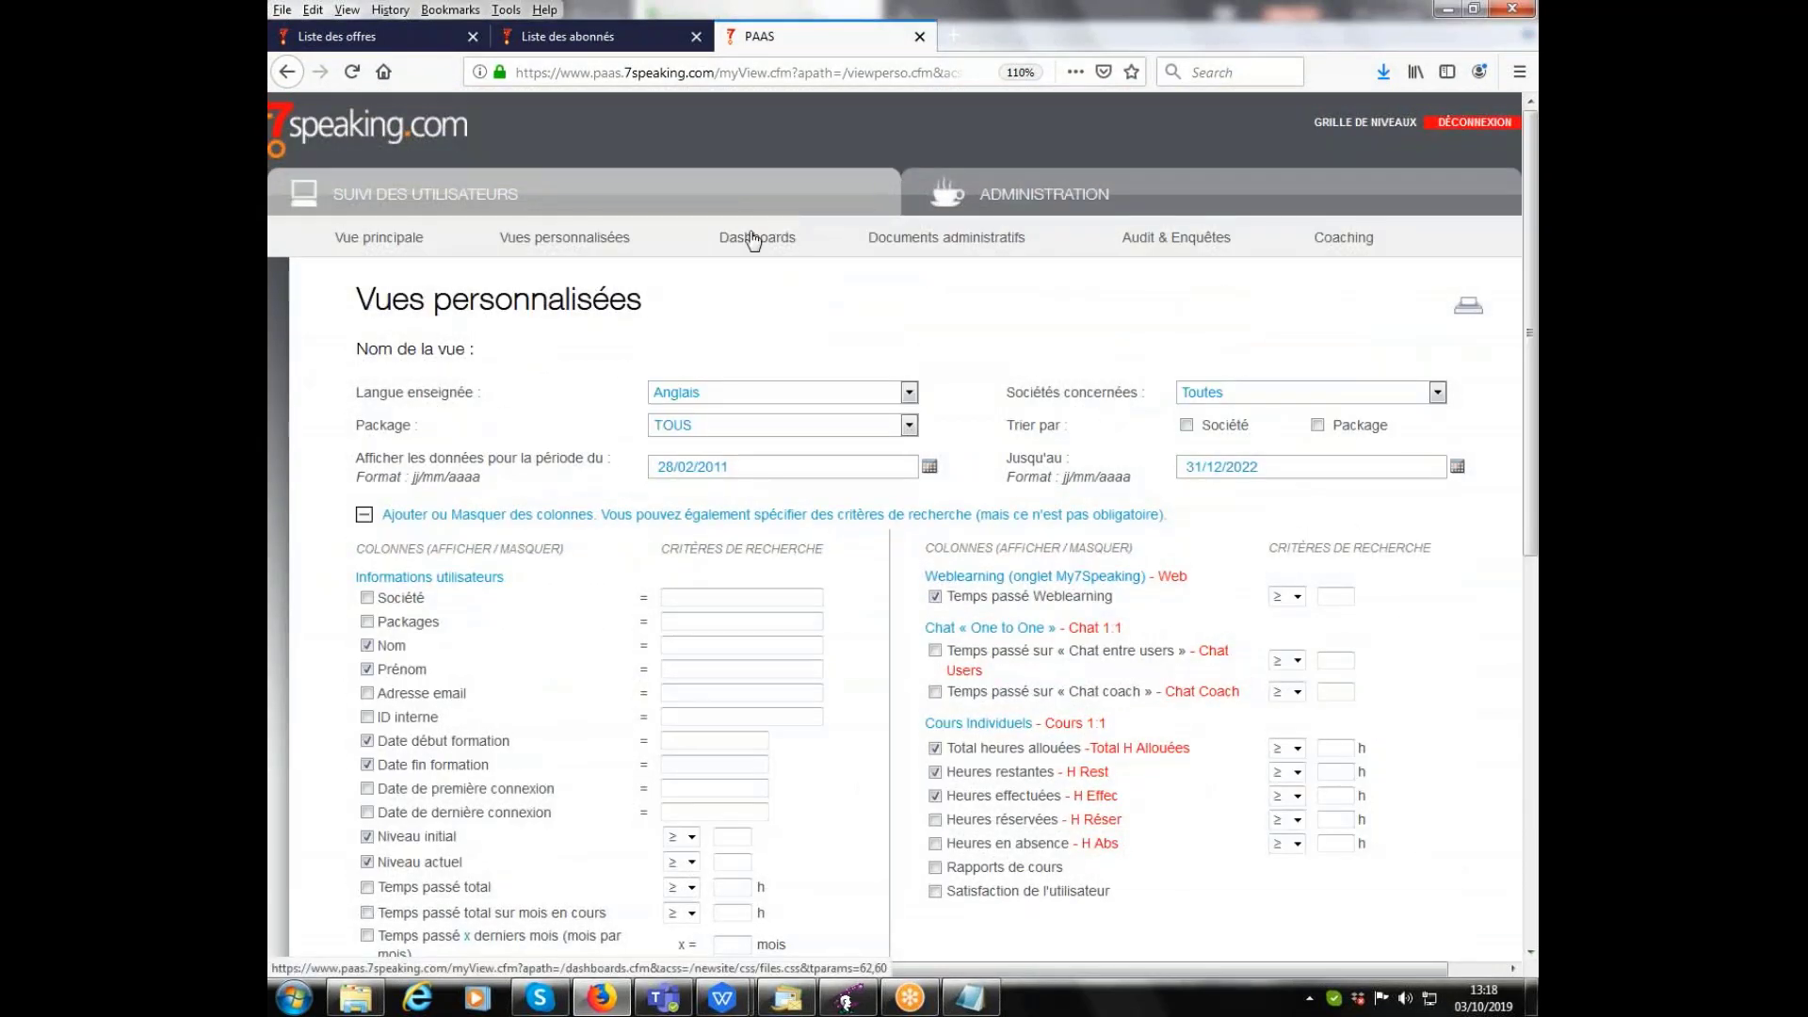
# Open the Dashboards page and examine the evaluation test, average usage and average level indicators, and the user progress chart
pyautogui.click(753, 238)
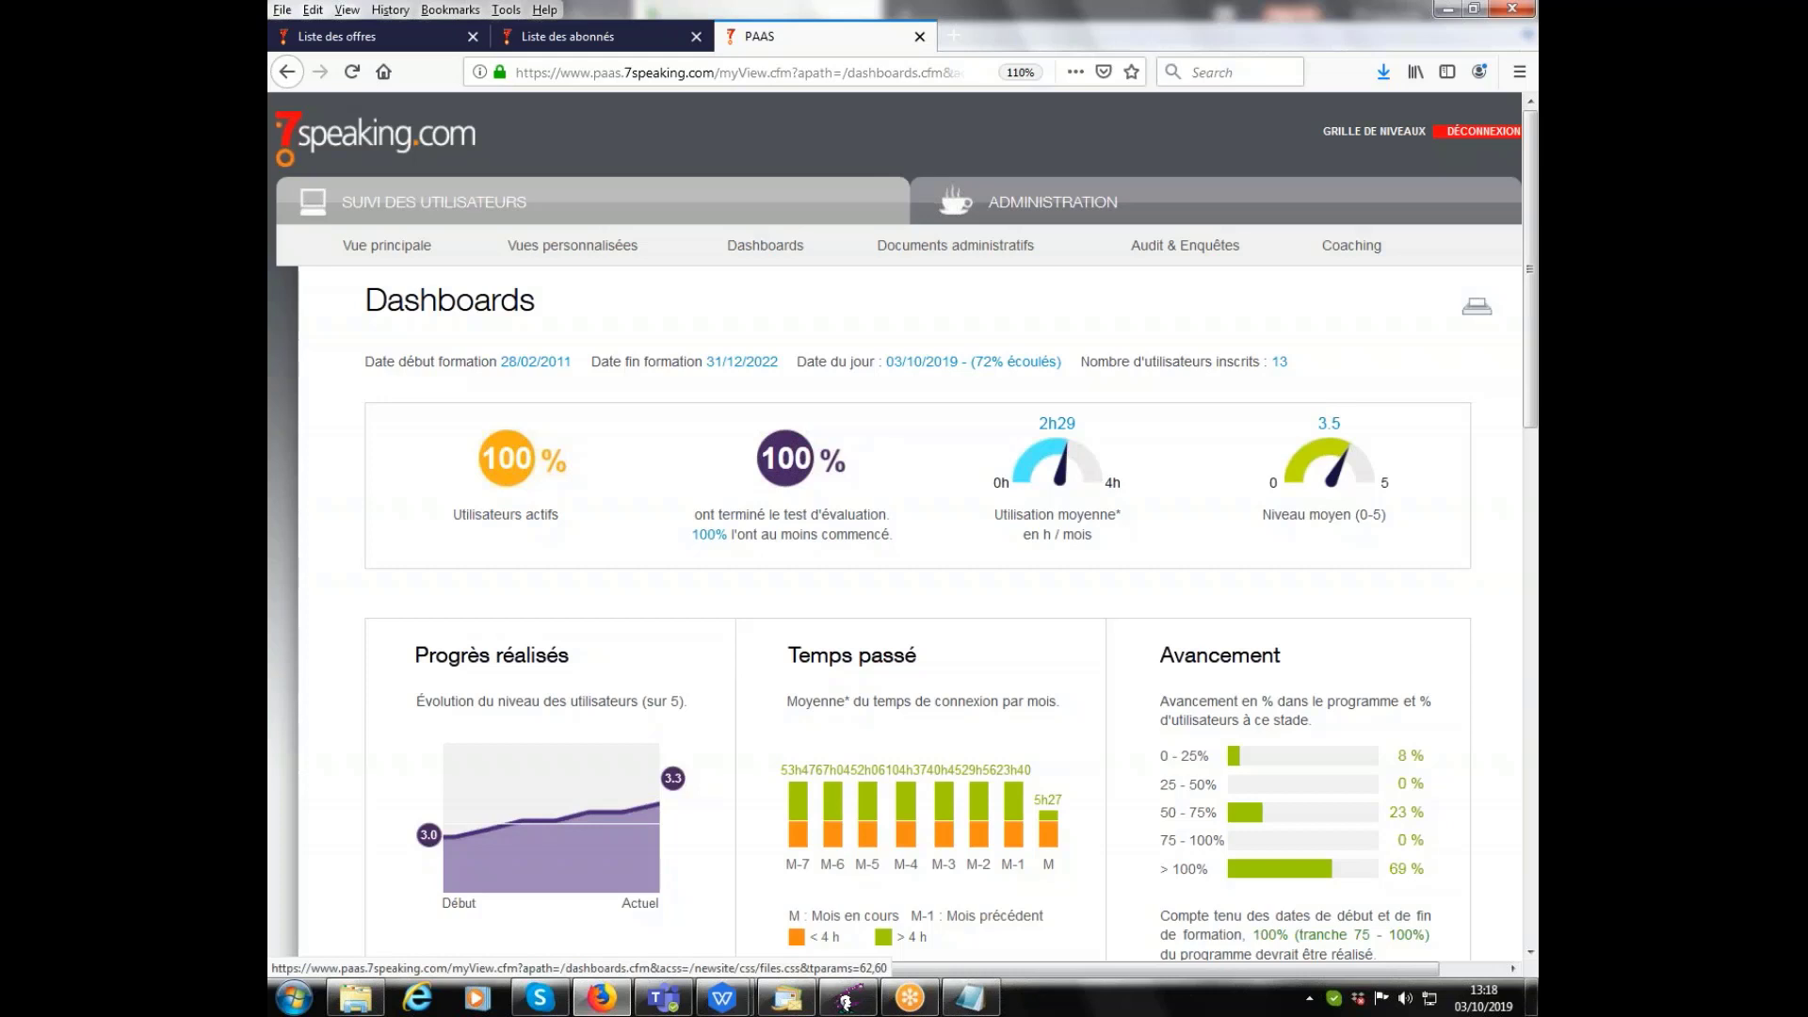
pyautogui.moveTo(436, 517); pyautogui.dragTo(934, 550)
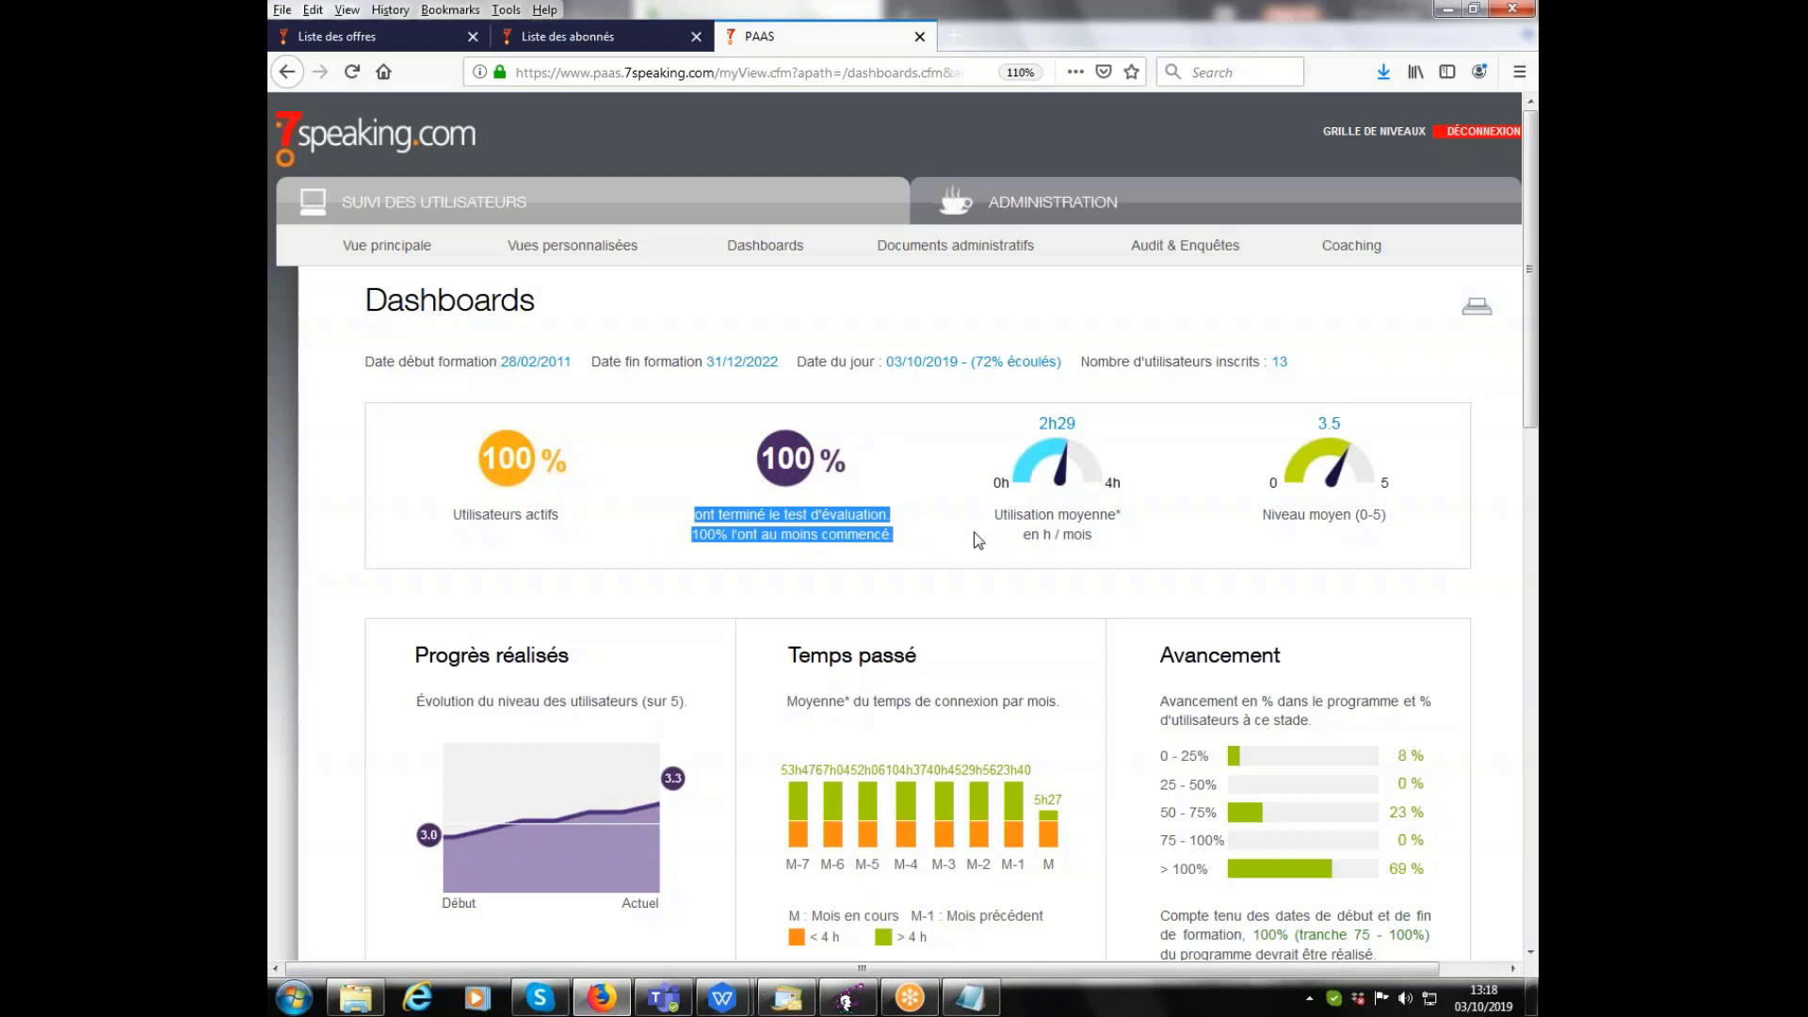
pyautogui.moveTo(984, 516); pyautogui.dragTo(1127, 559)
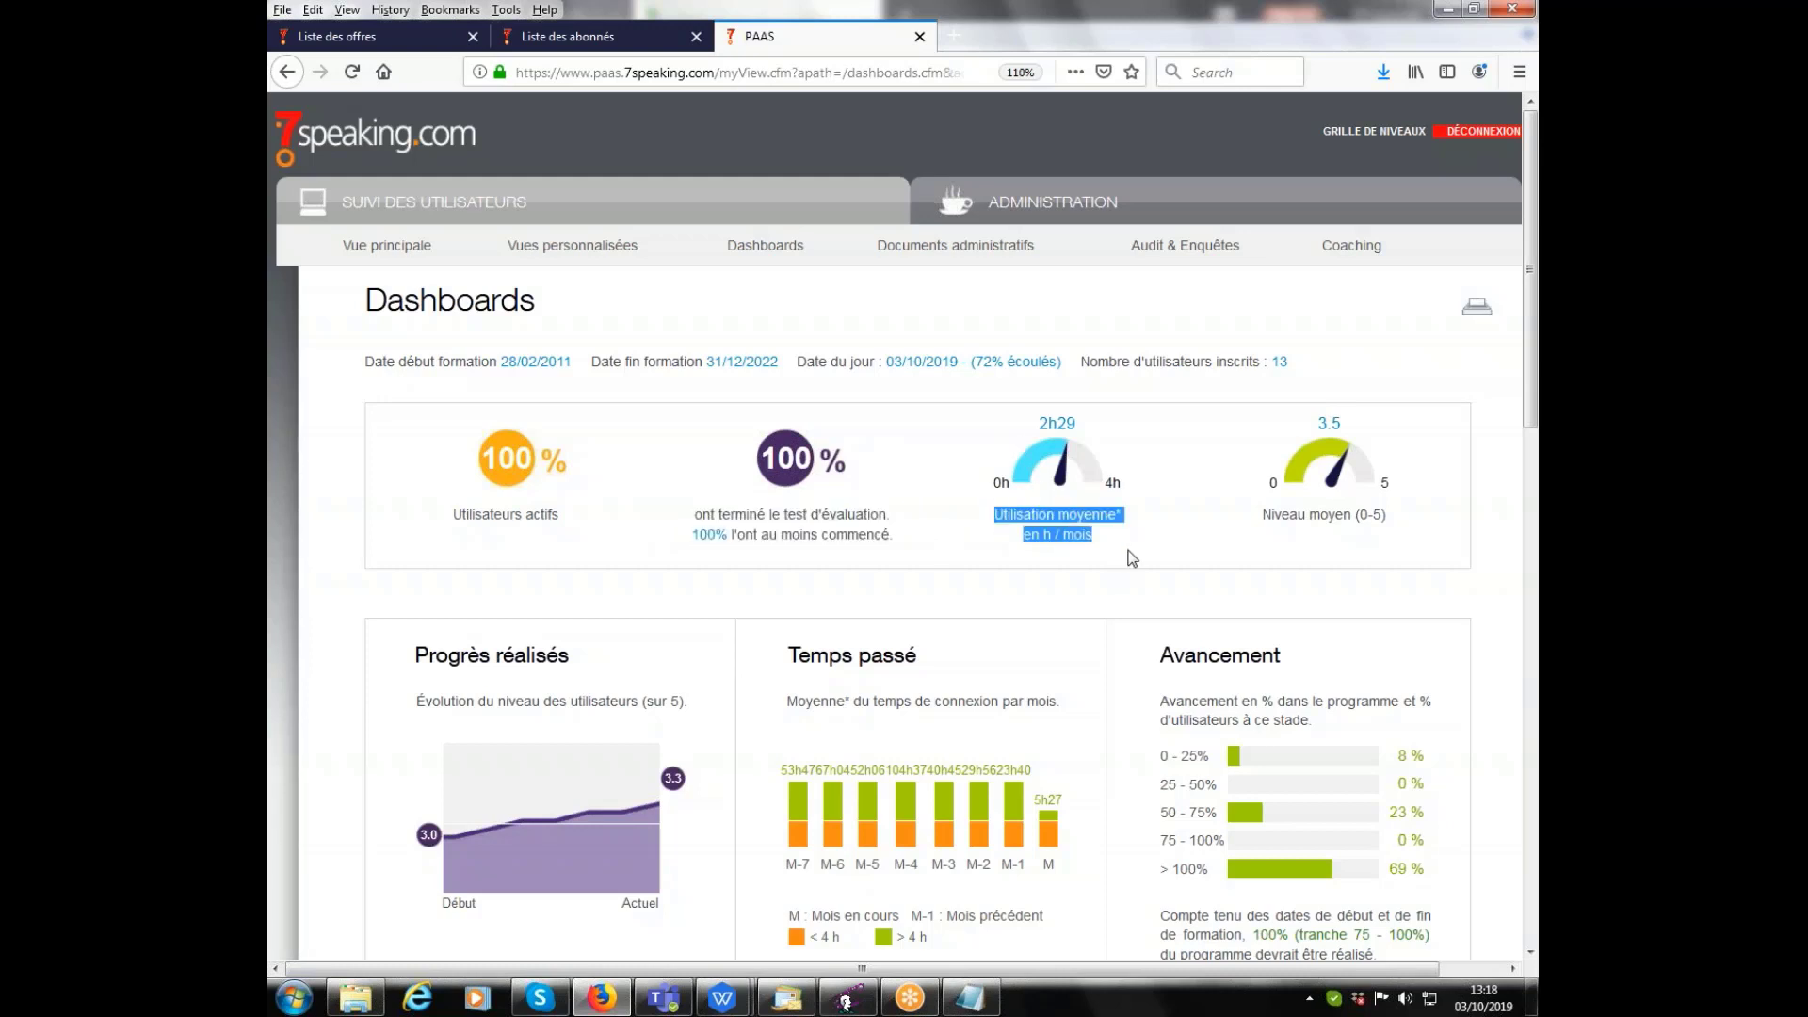
pyautogui.moveTo(1258, 517); pyautogui.dragTo(1400, 533)
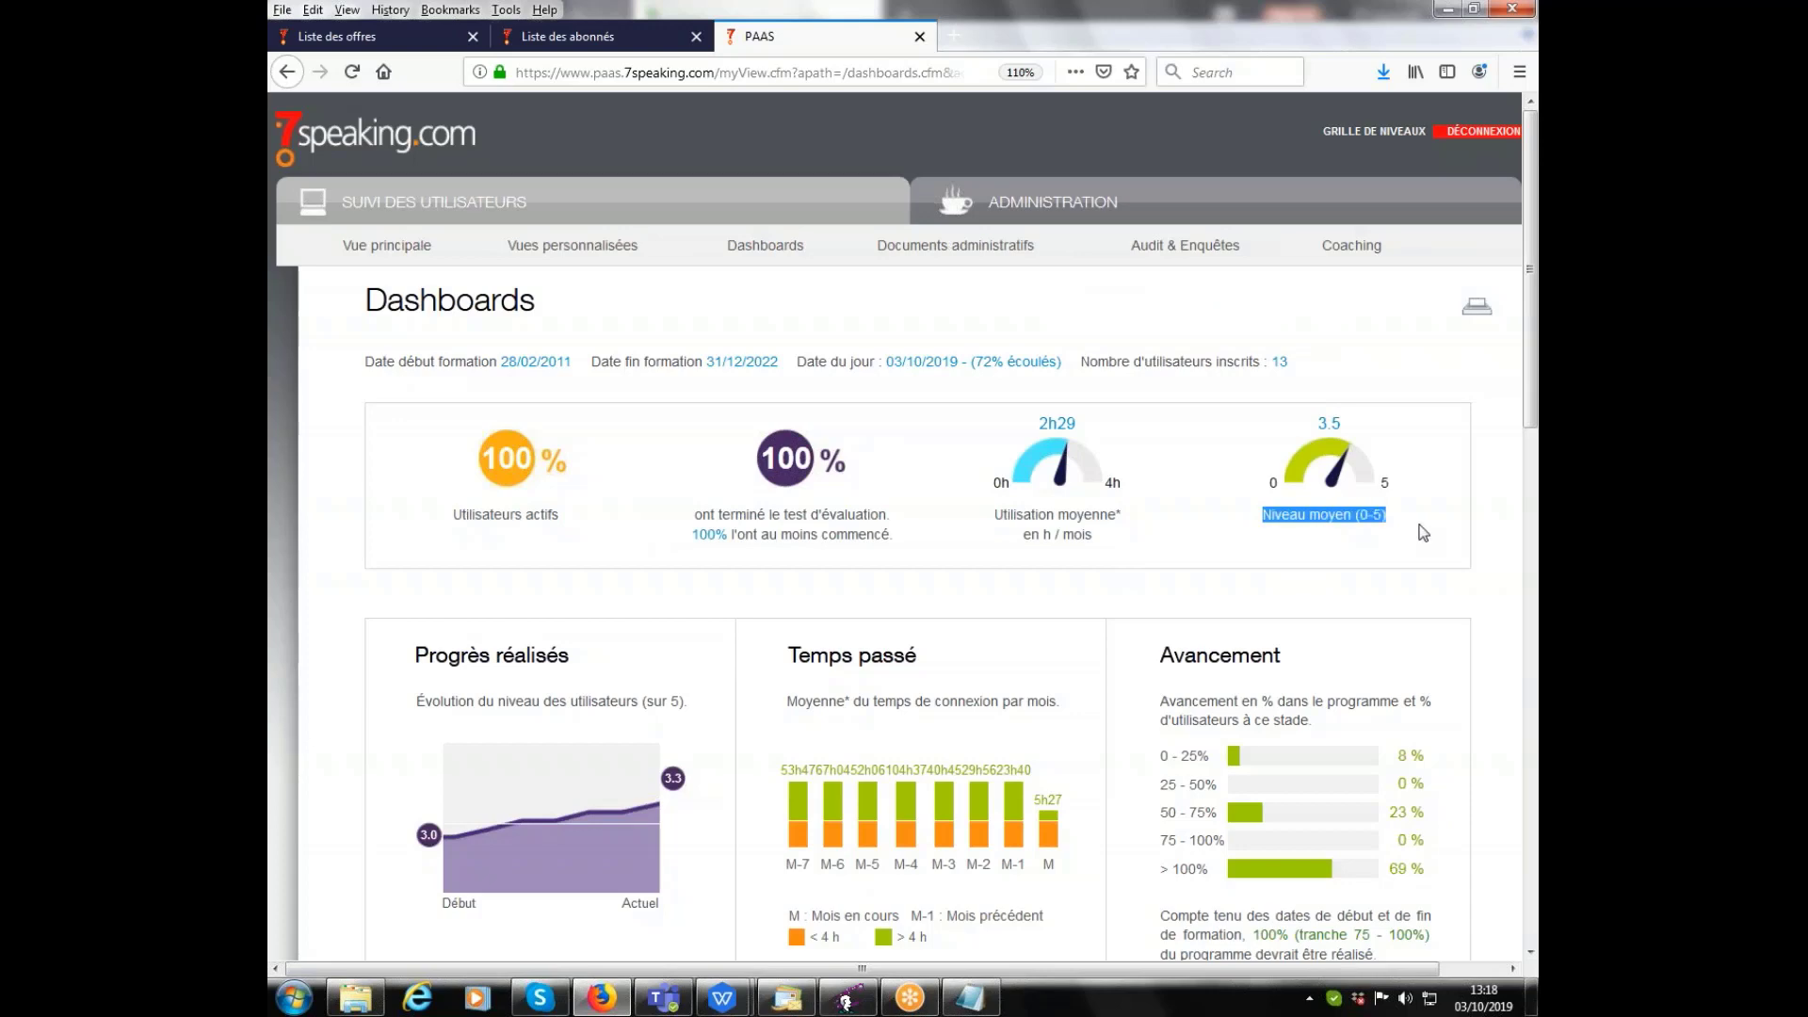
pyautogui.scroll(-5, 1365, 570)
pyautogui.moveTo(381, 311); pyautogui.dragTo(774, 568)
pyautogui.scroll(-3, 802, 413)
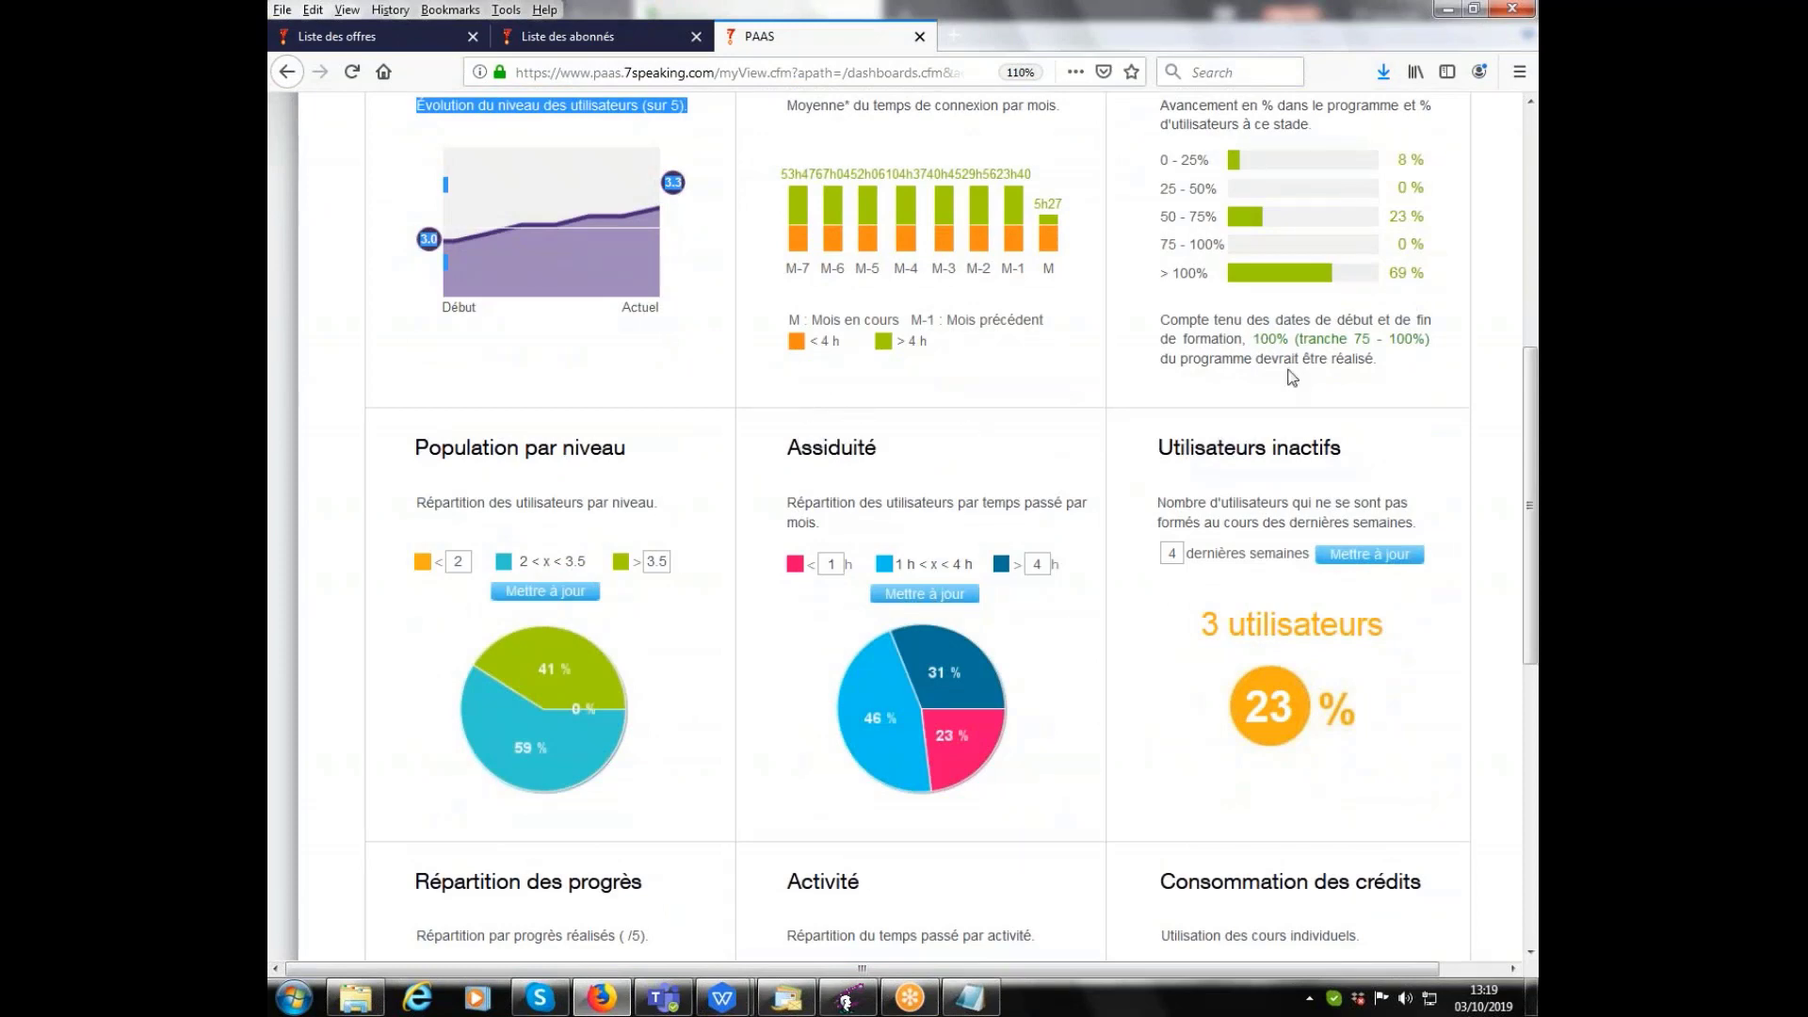
# Examine the Avancement breakdown on the dashboard and the level, attendance, inactivity, progress, activity and credit indicators
pyautogui.scroll(2, 1313, 320)
pyautogui.moveTo(1158, 177); pyautogui.dragTo(1256, 414)
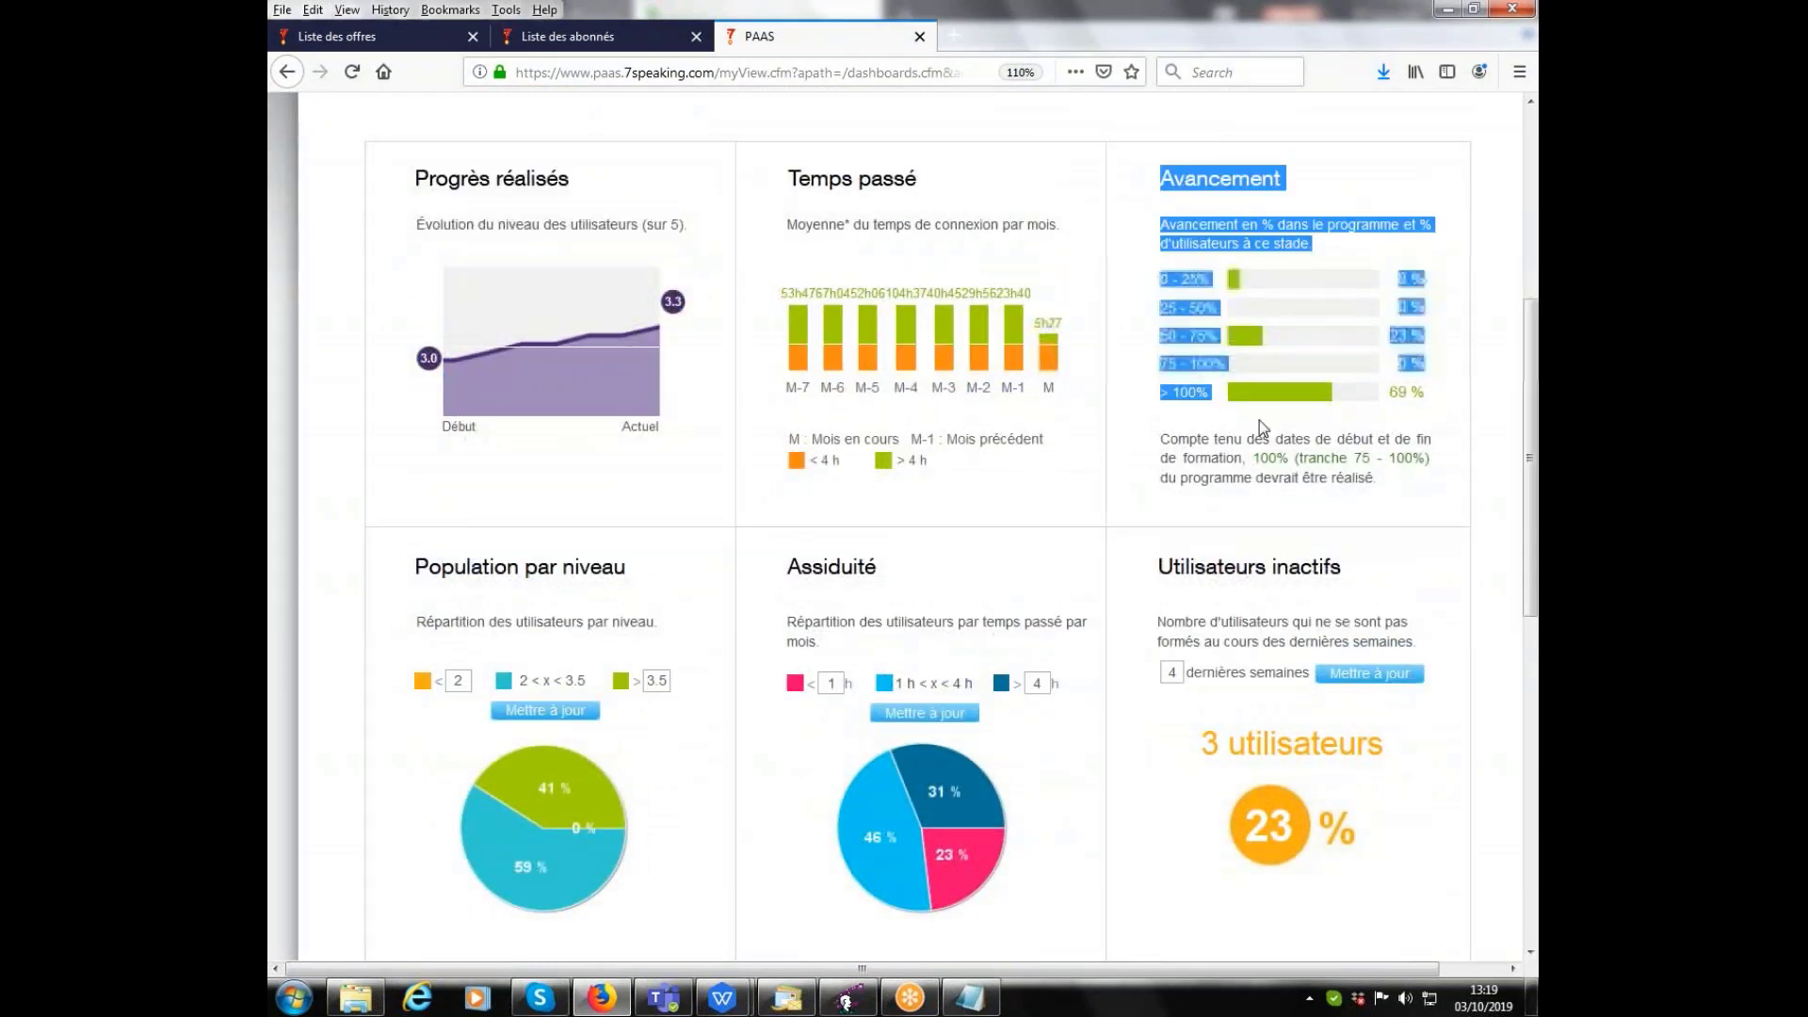
pyautogui.click(1405, 514)
pyautogui.scroll(-3, 984, 655)
pyautogui.scroll(-6, 953, 600)
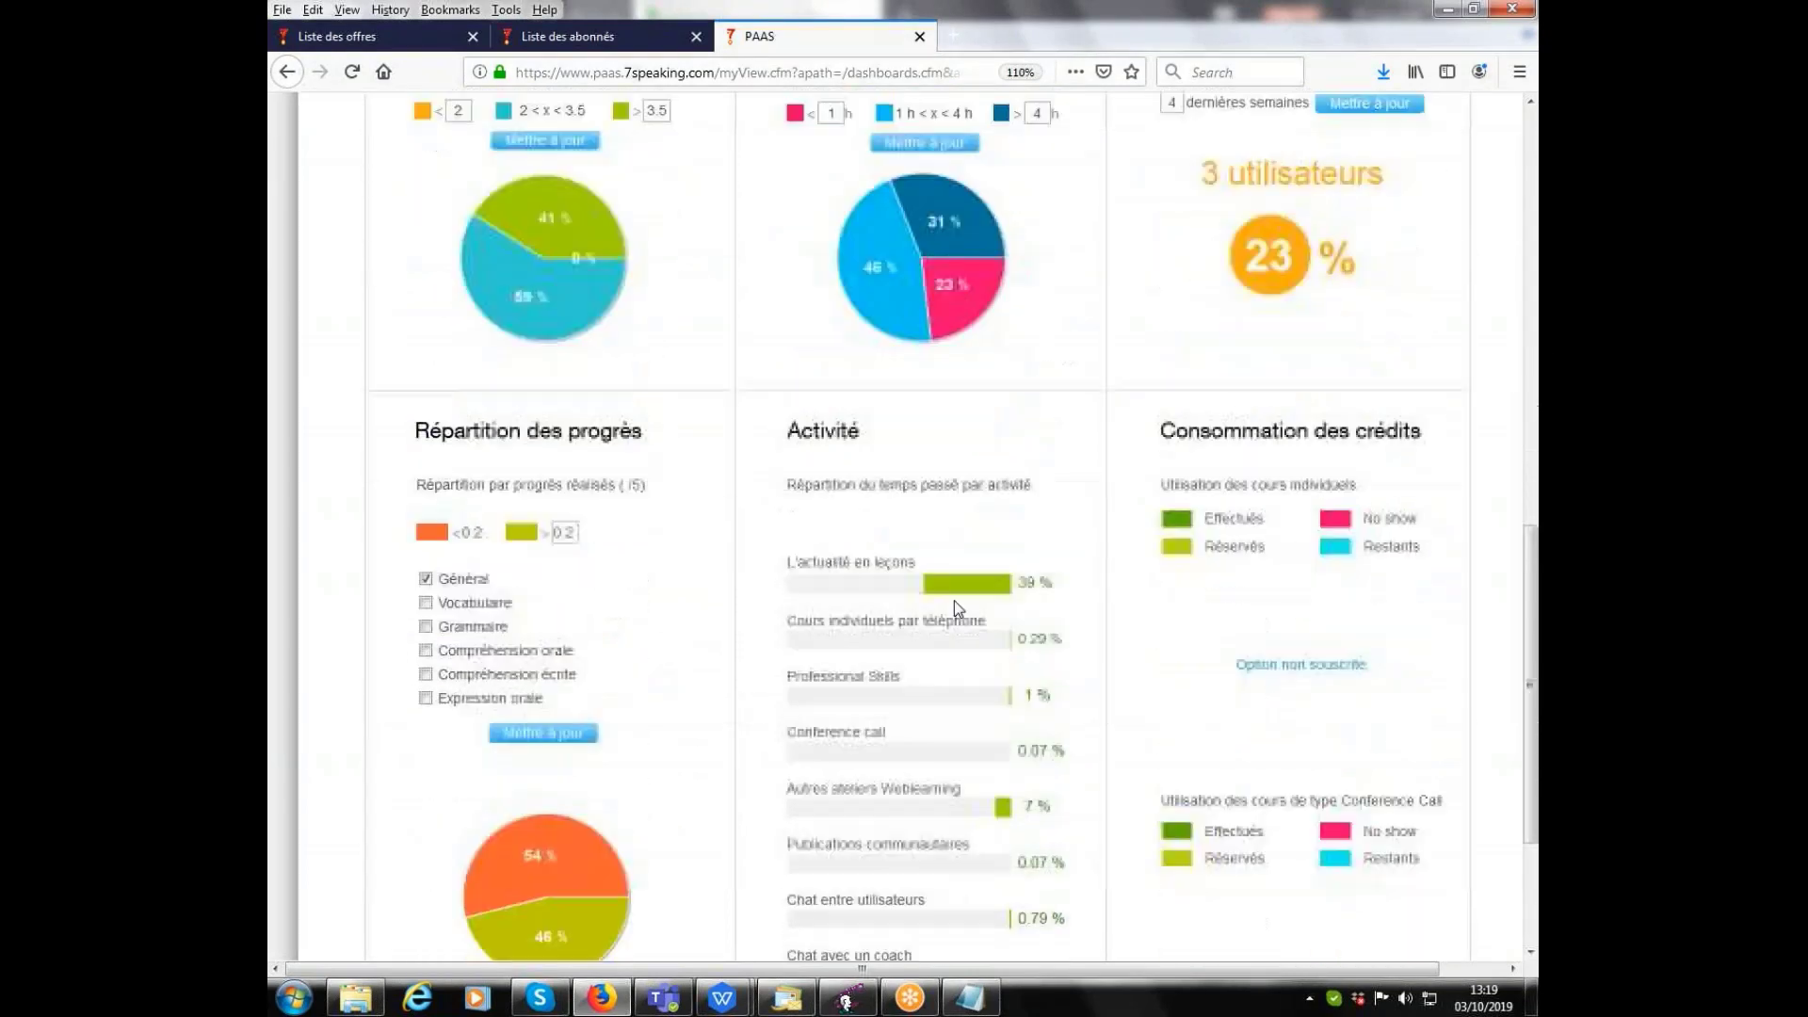
pyautogui.scroll(10, 953, 601)
pyautogui.scroll(4, 999, 488)
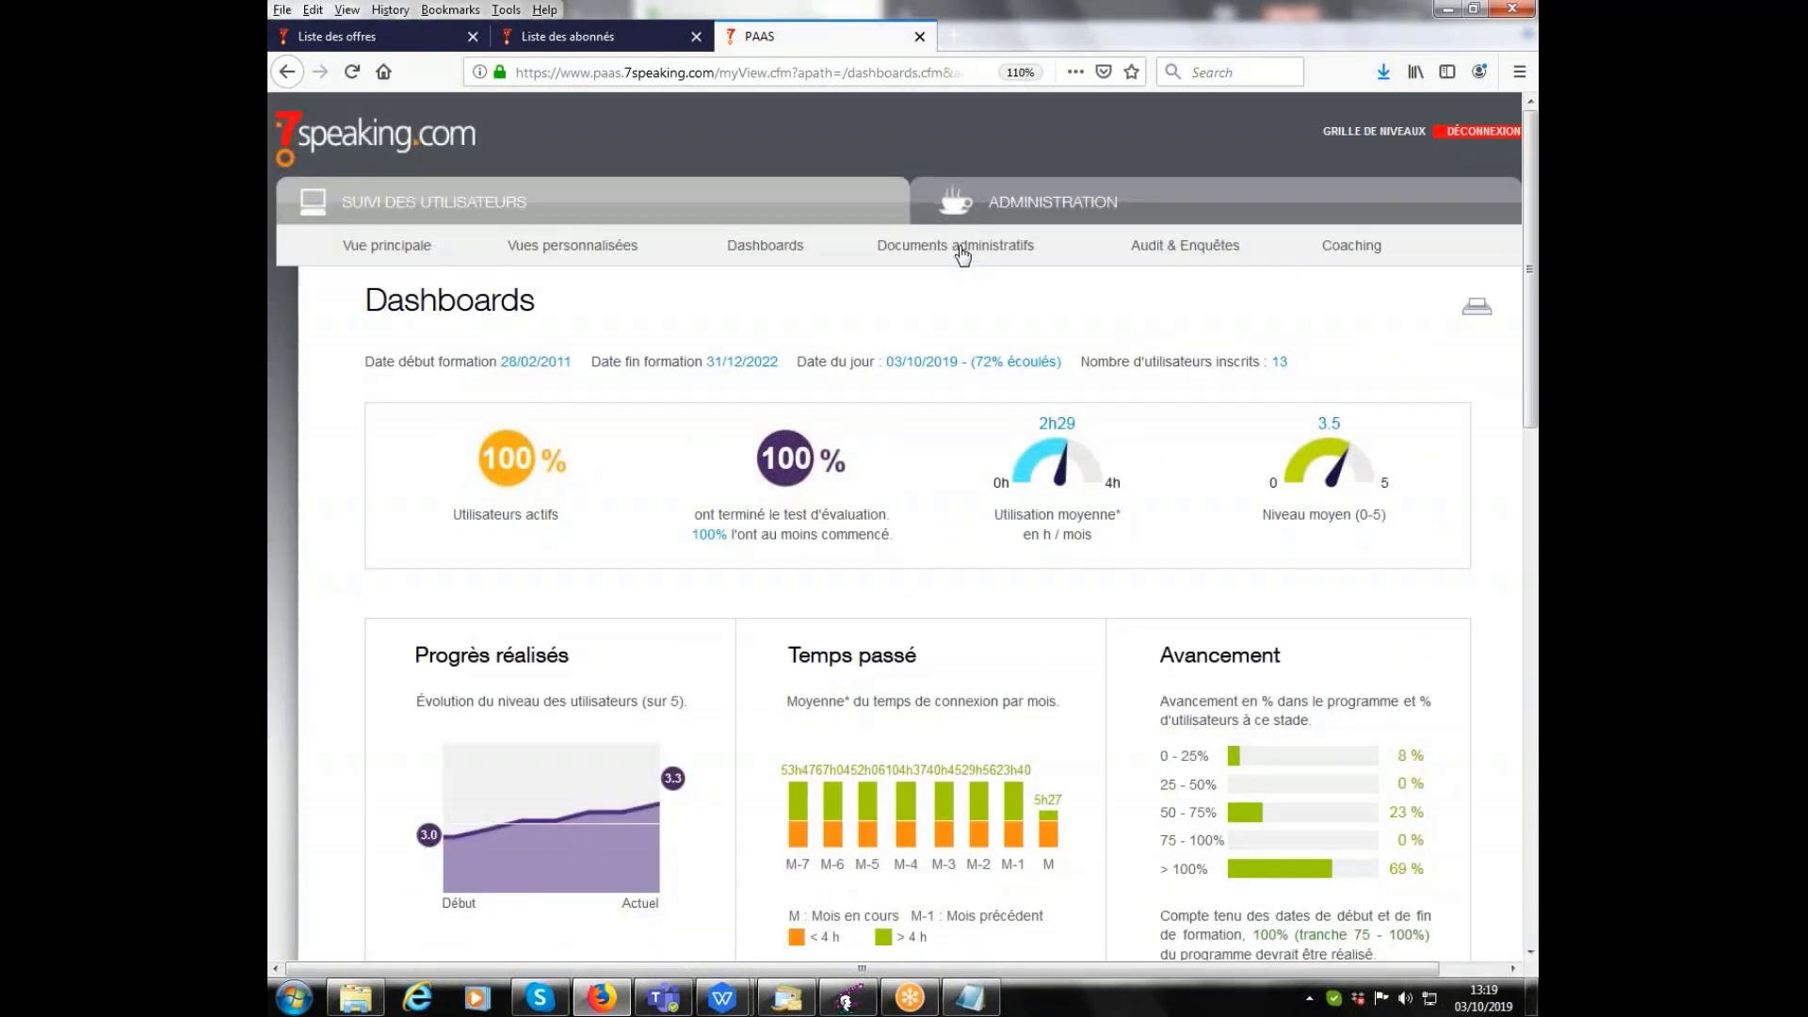
# Open the Documents administratifs page and review its user table, training modalities and available document types
pyautogui.click(961, 245)
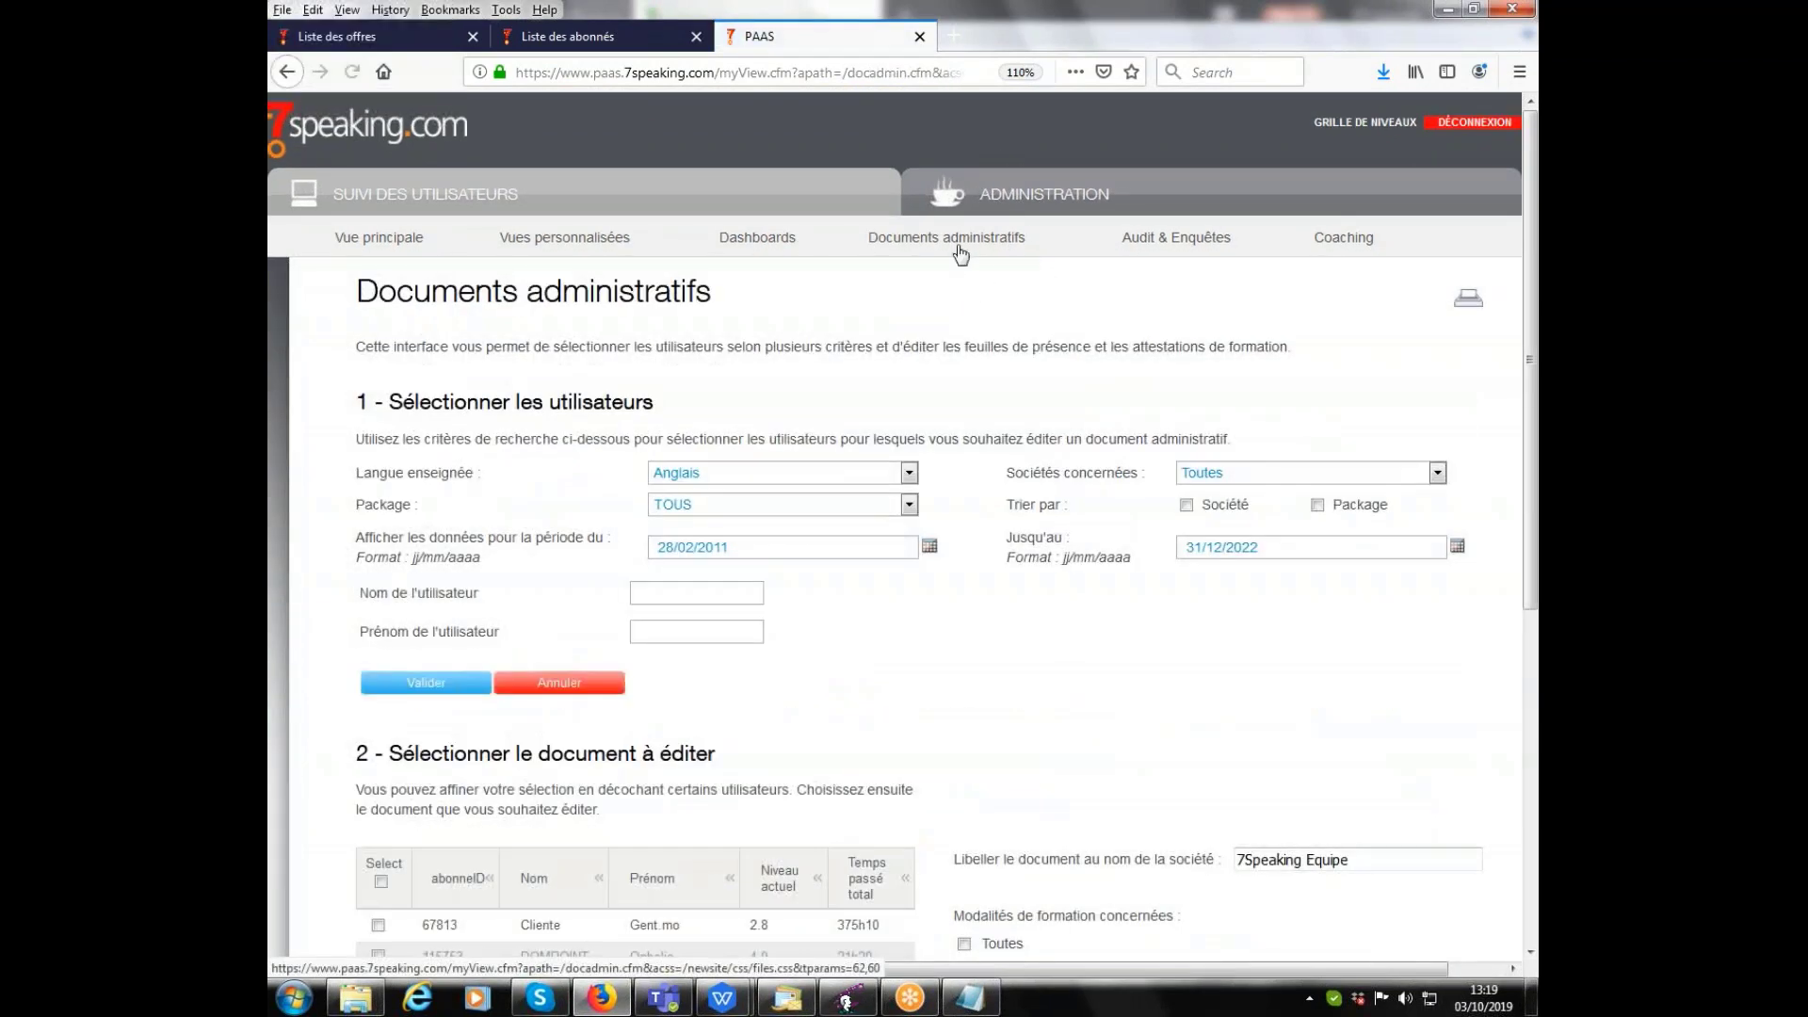
pyautogui.scroll(-2, 968, 274)
pyautogui.scroll(-4, 894, 632)
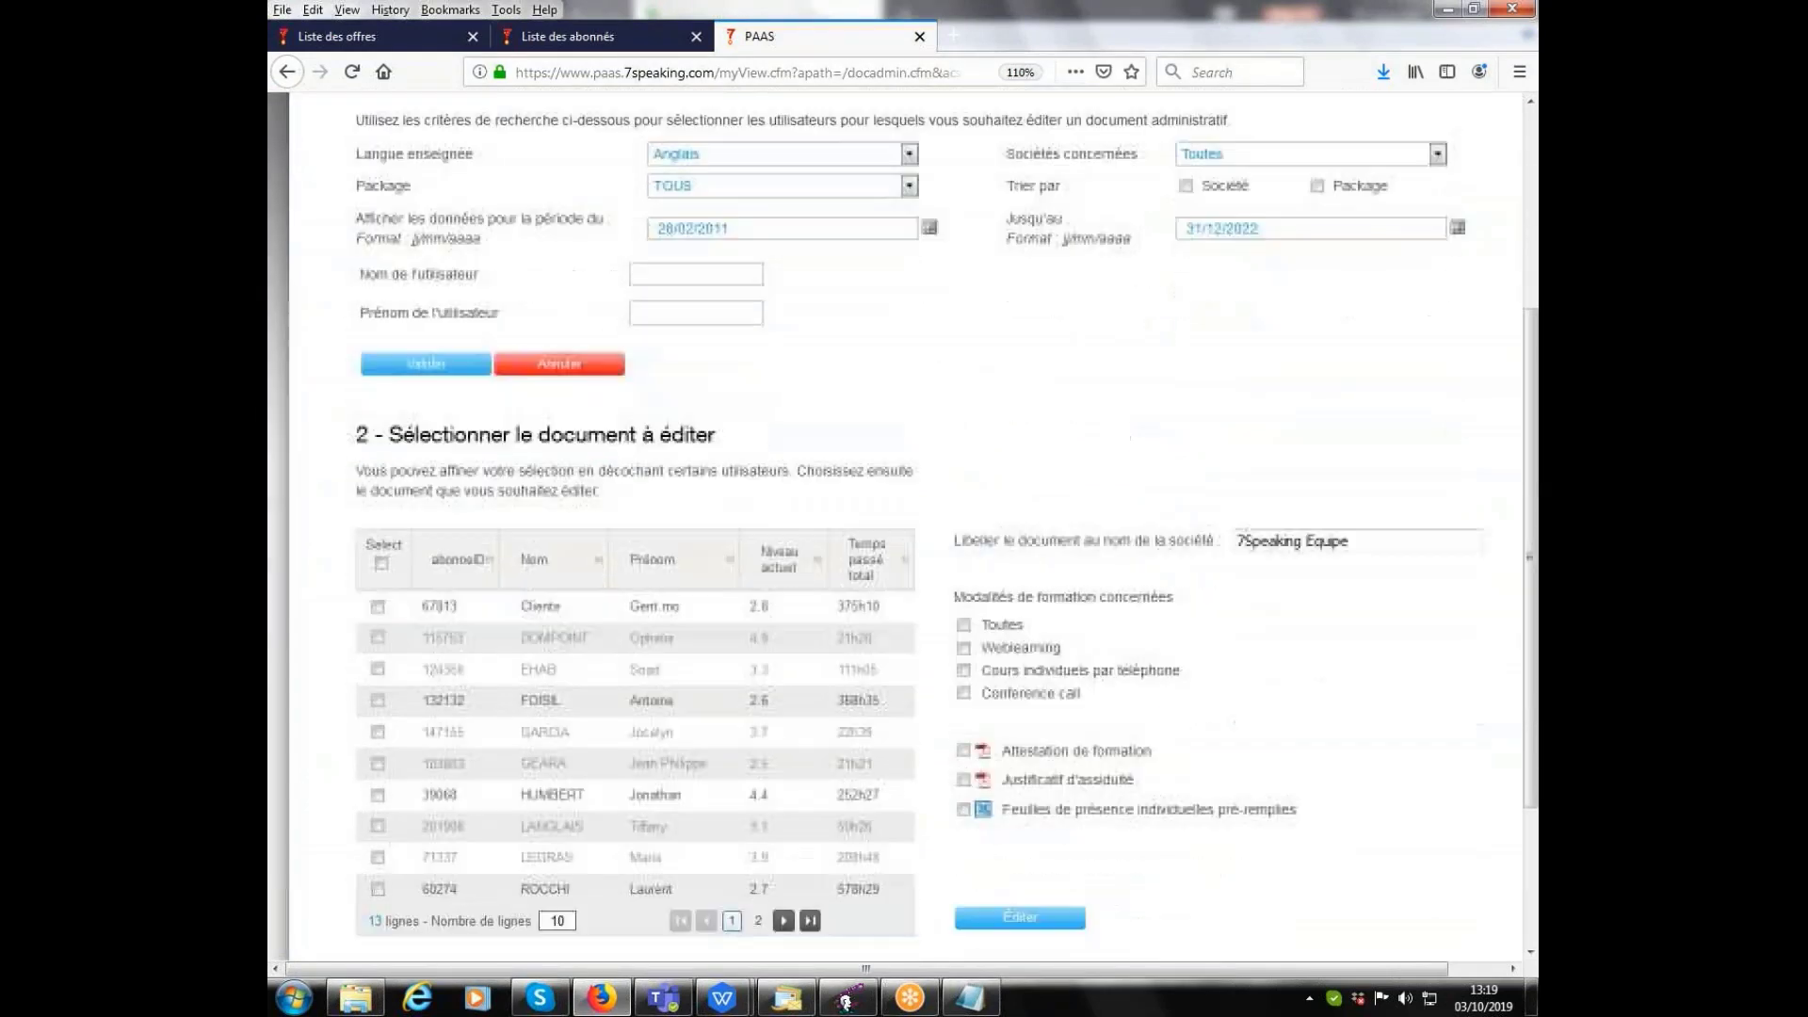
pyautogui.click(1032, 712)
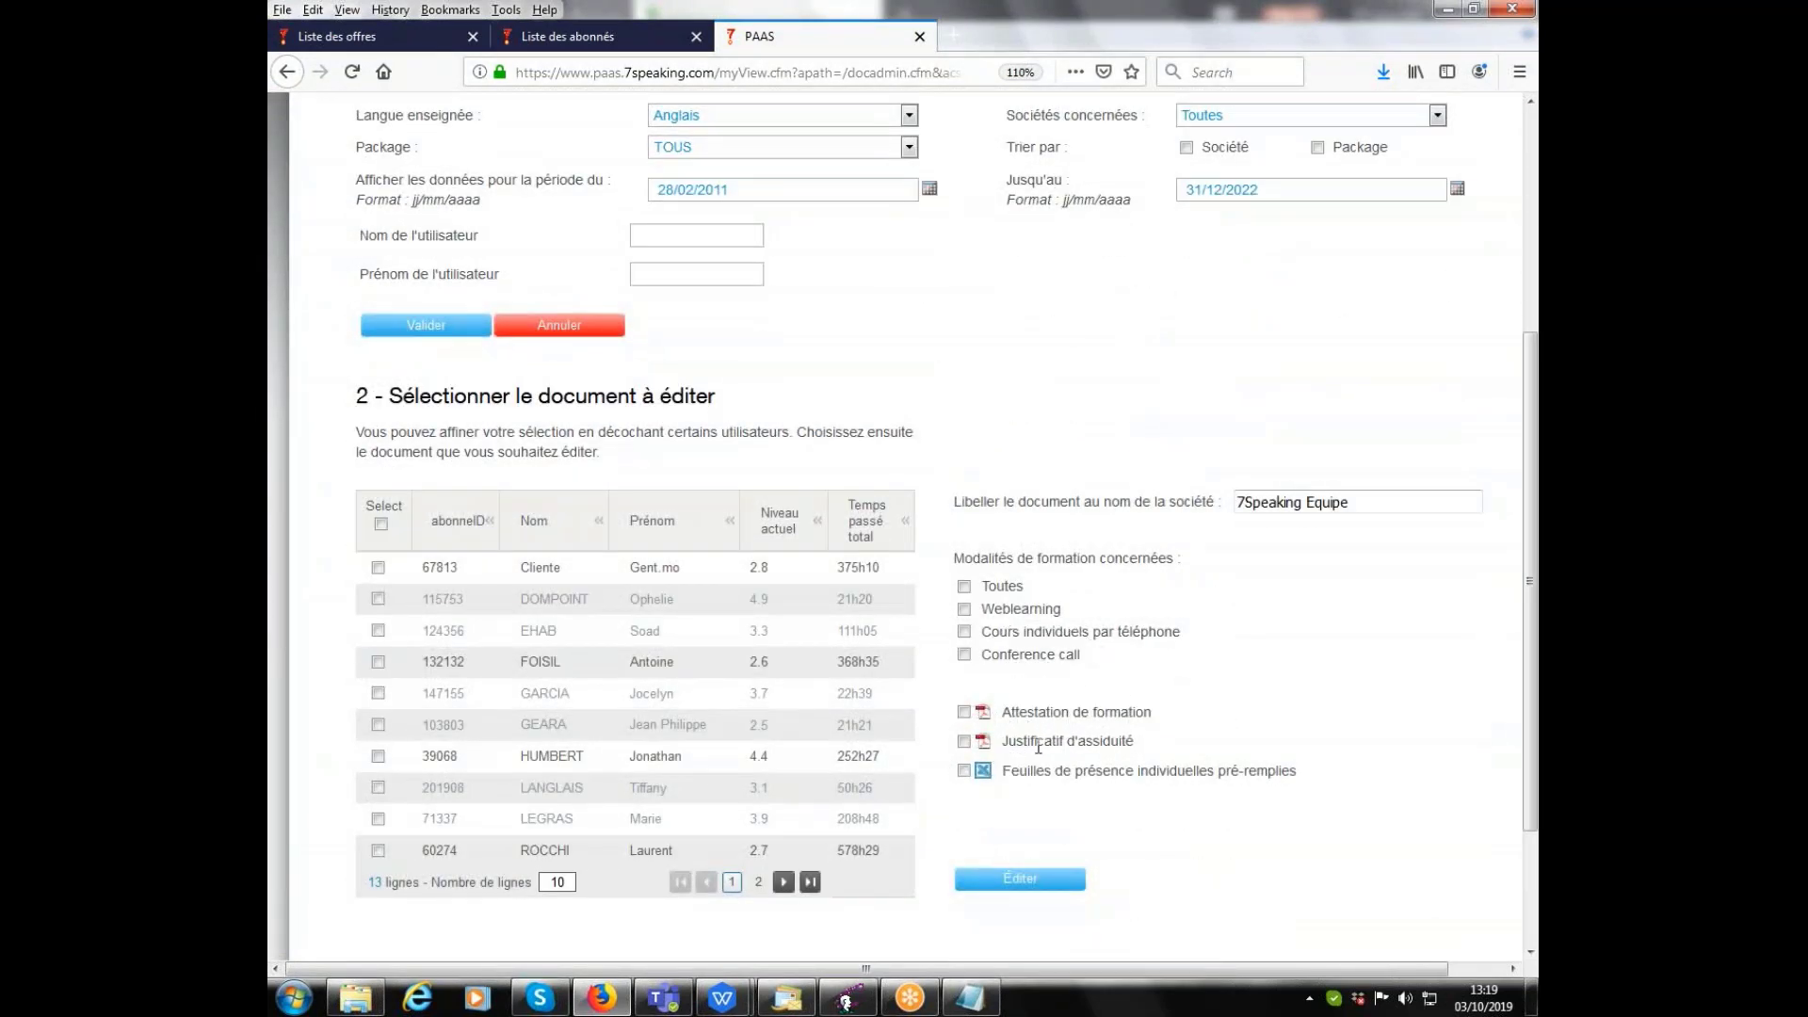
pyautogui.press('ctrl')
pyautogui.scroll(4, 733, 602)
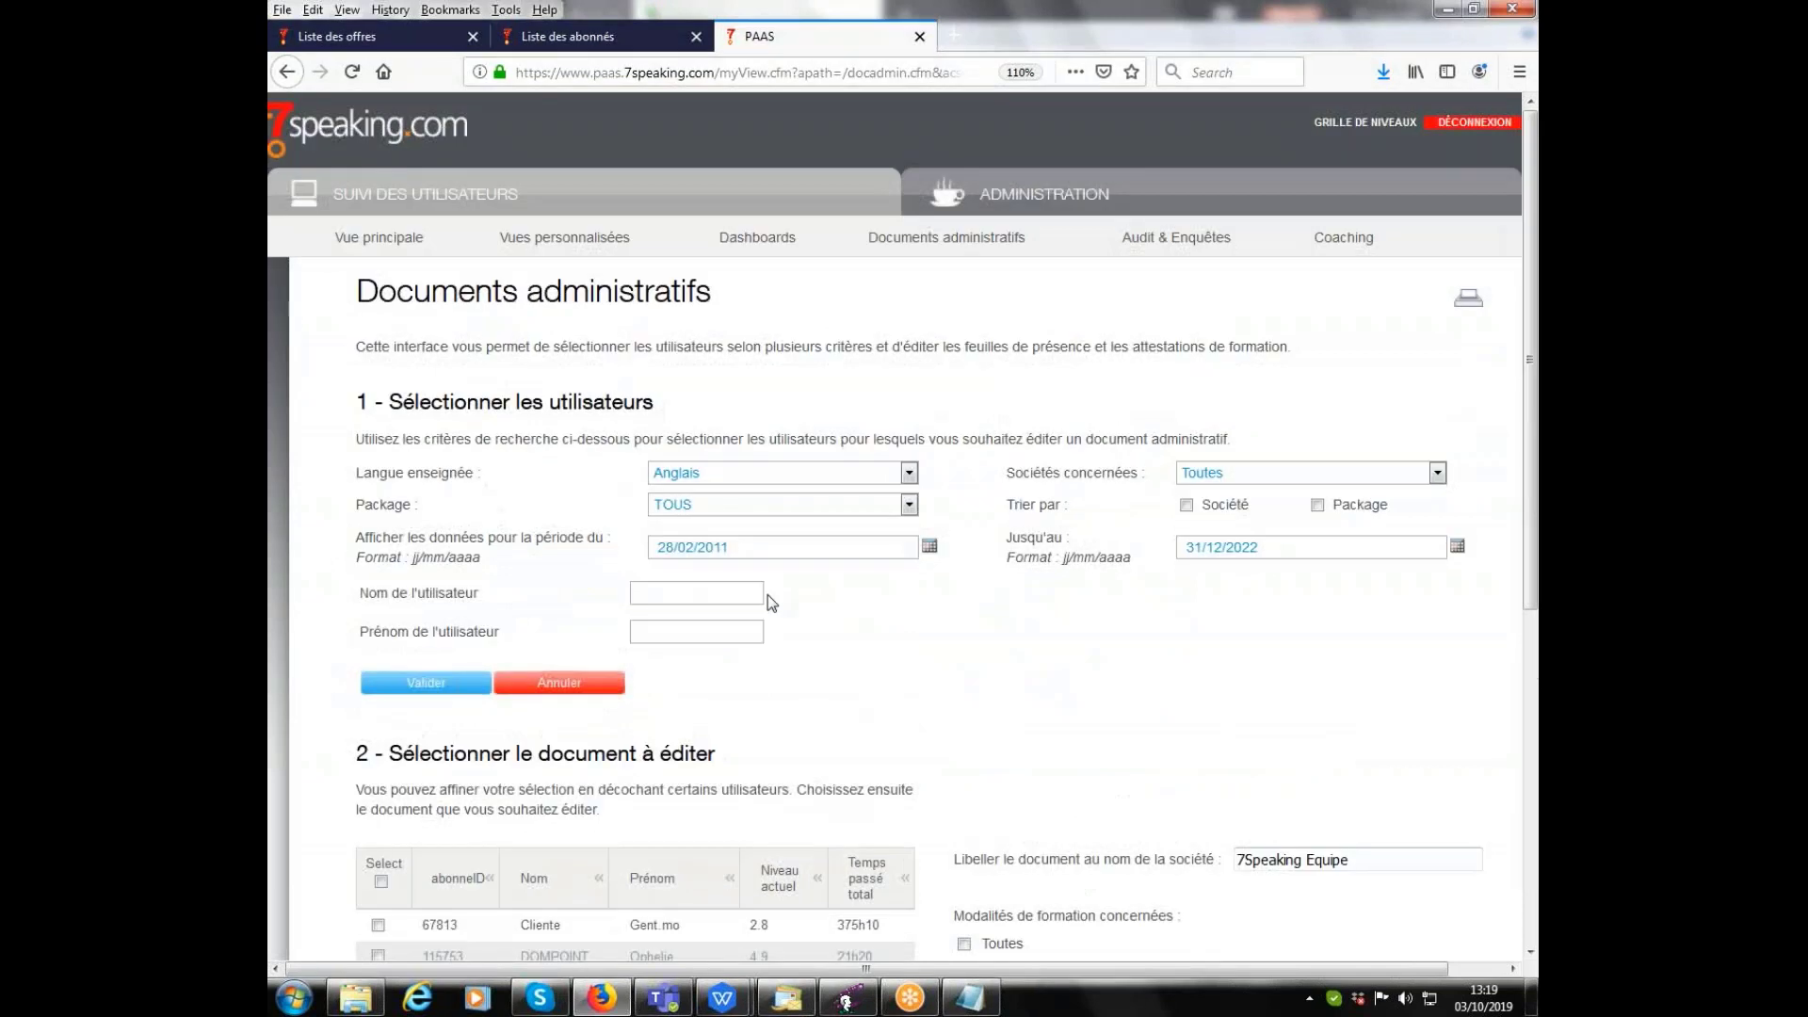
# Review the Langue enseignée, Sociétés concernées and Package filter choices for selecting users, leaving them unchanged
pyautogui.click(802, 473)
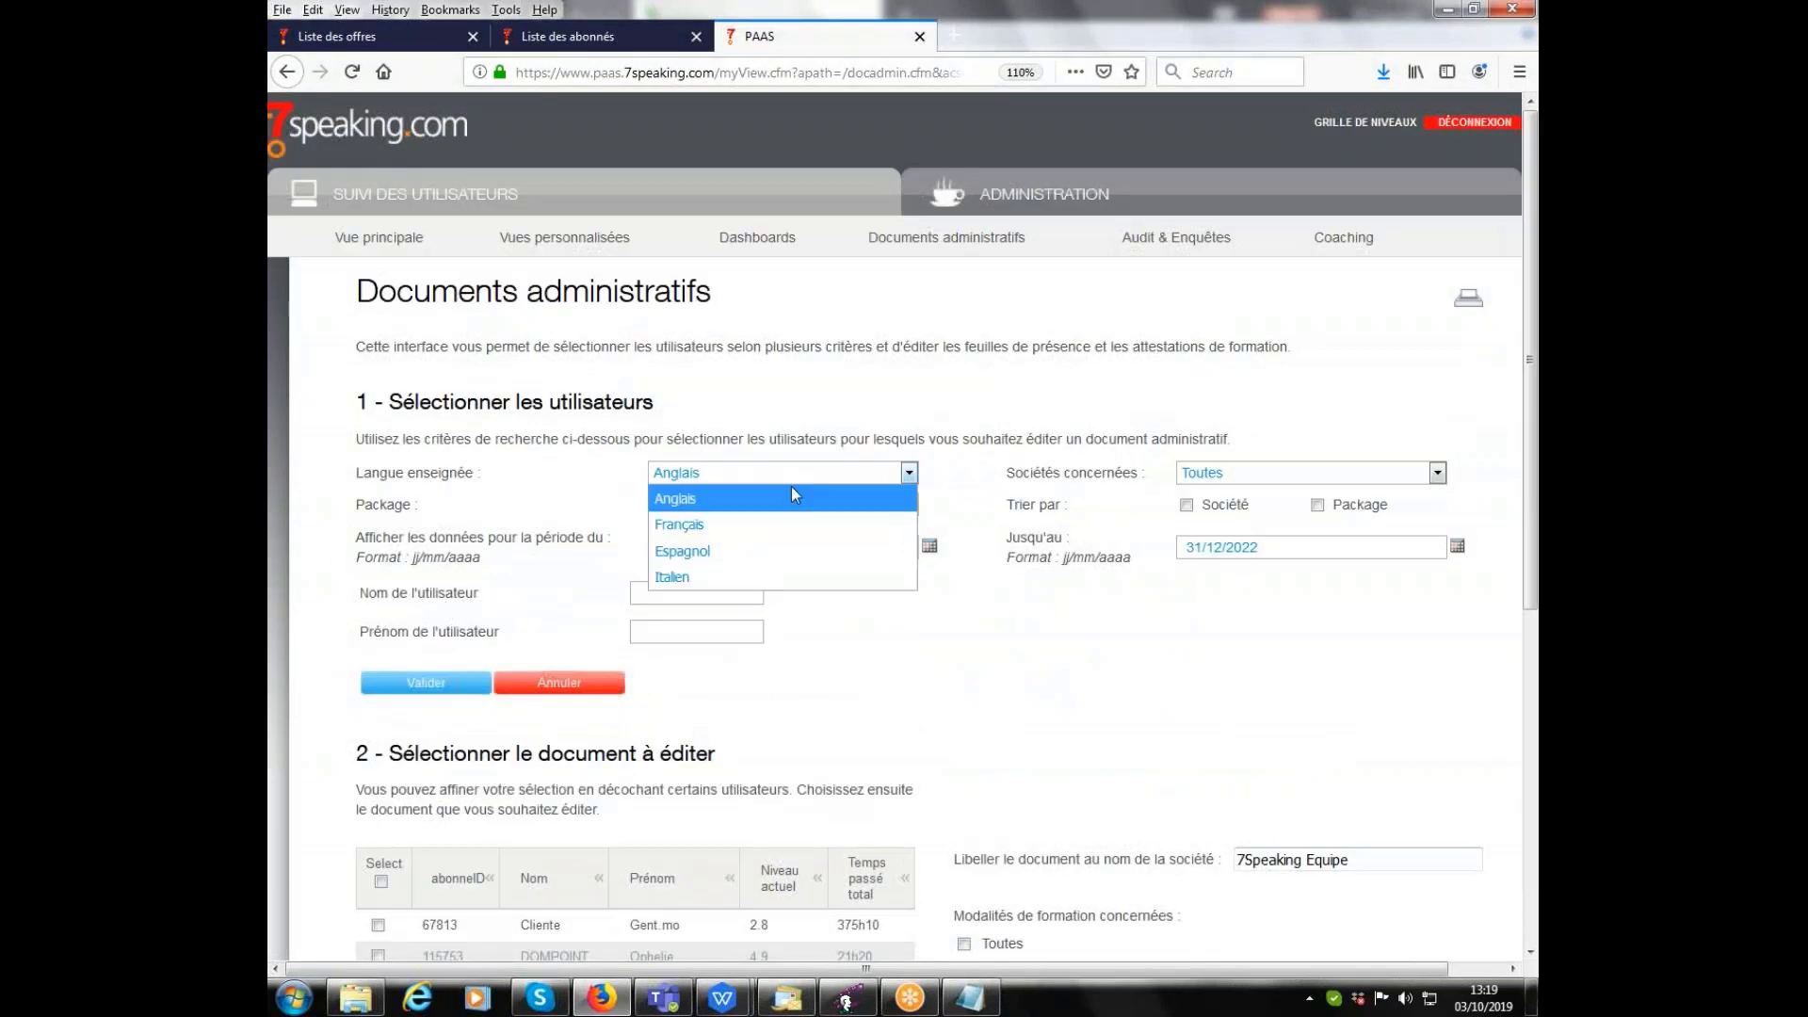
pyautogui.click(962, 649)
pyautogui.click(1241, 472)
pyautogui.click(1149, 519)
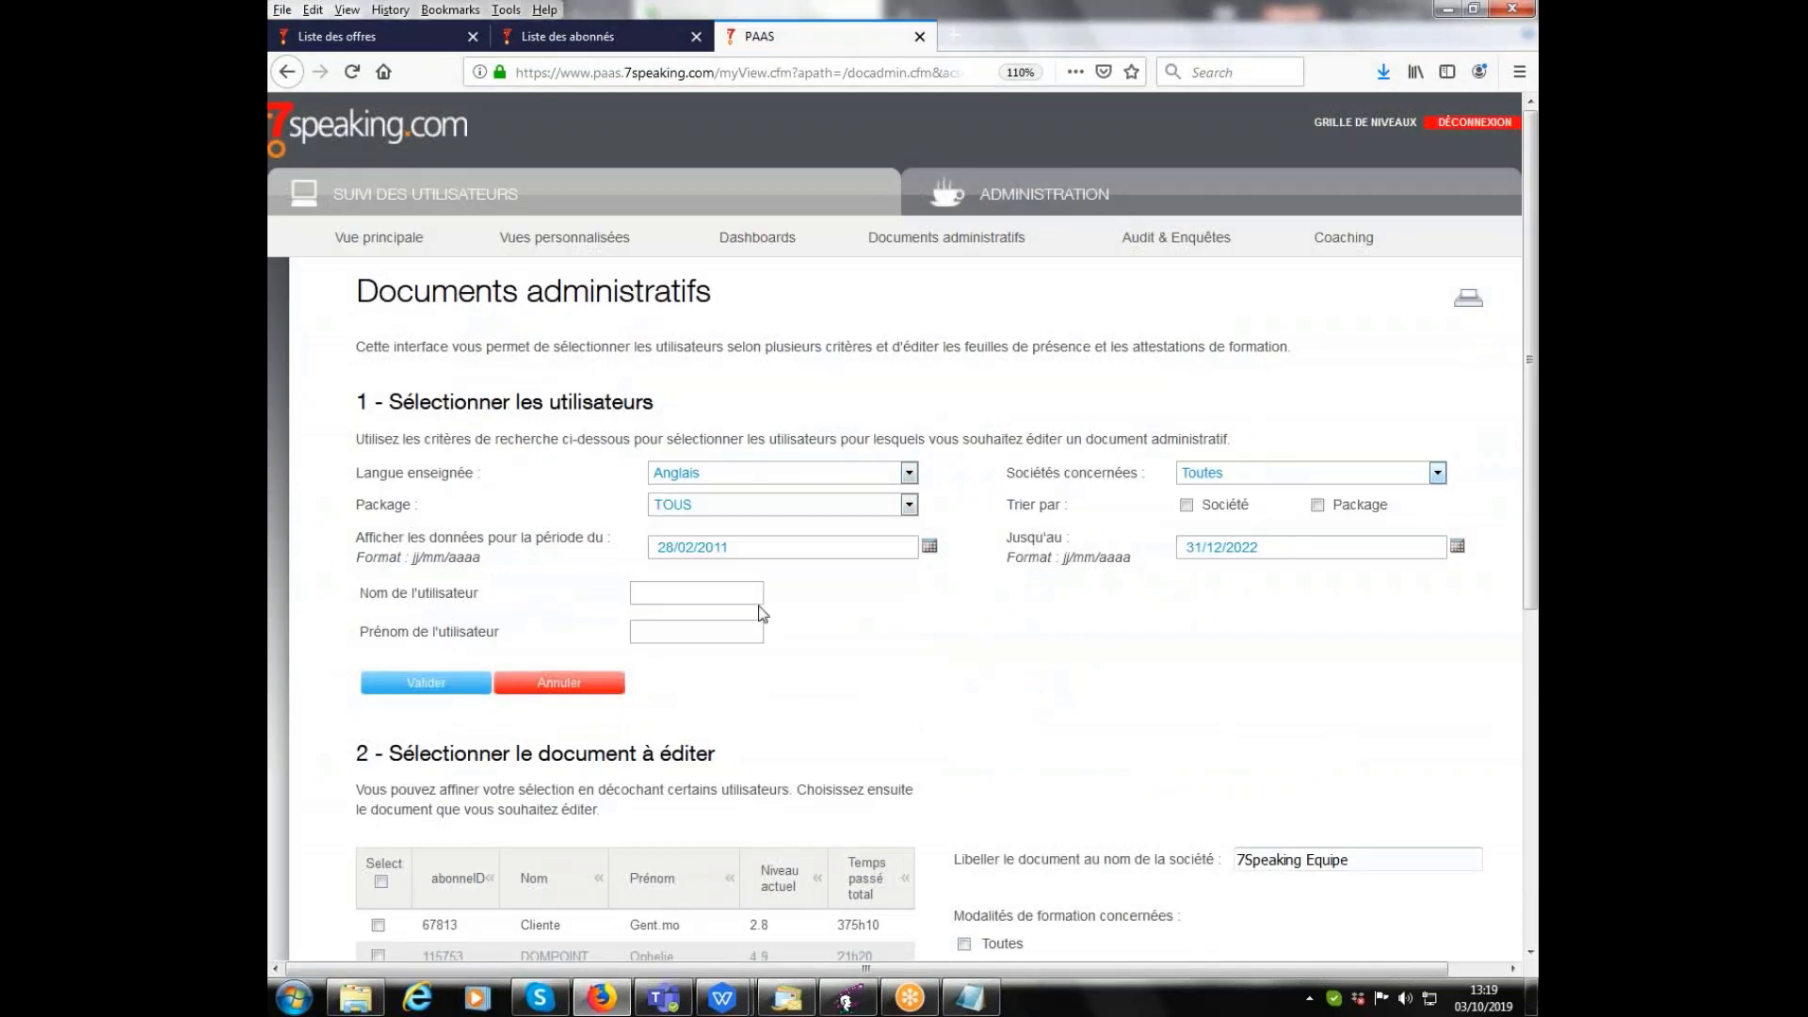
pyautogui.click(733, 499)
pyautogui.click(923, 667)
# Select the first learner in the user table for the administrative document
pyautogui.scroll(-2, 898, 679)
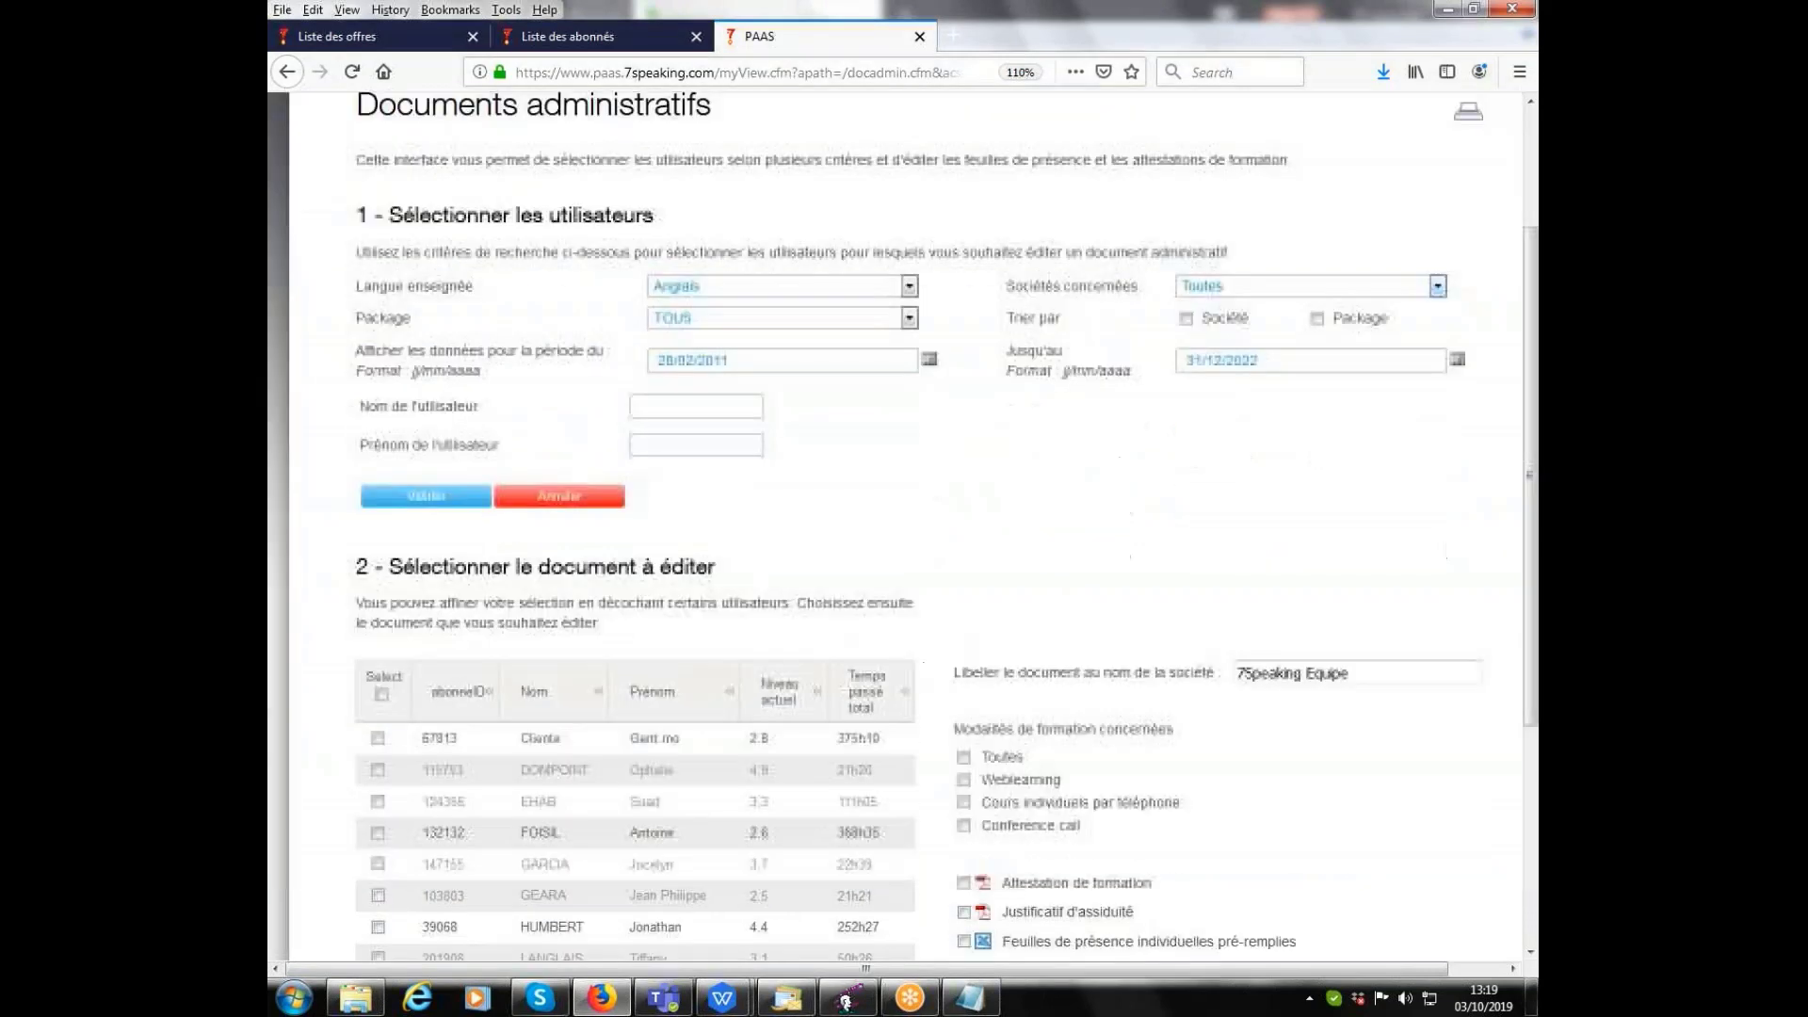
pyautogui.scroll(-4, 1188, 301)
pyautogui.scroll(4, 1188, 301)
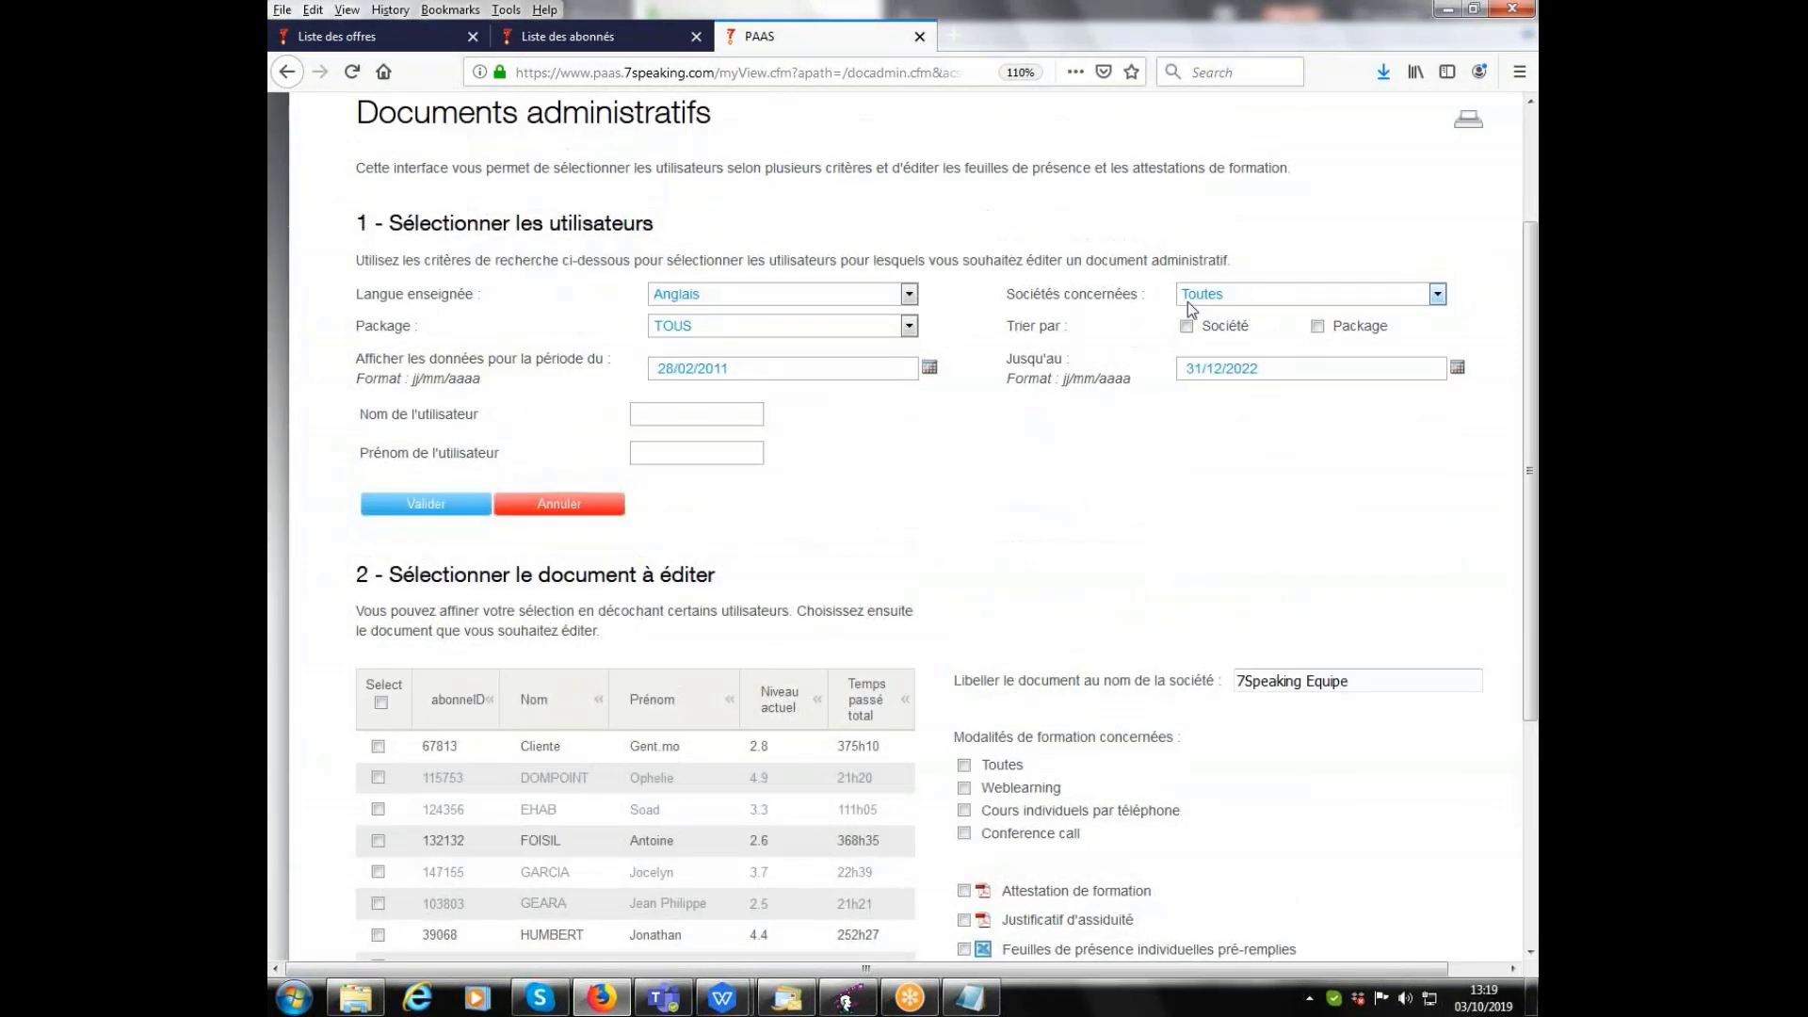
pyautogui.scroll(-4, 669, 829)
pyautogui.click(378, 388)
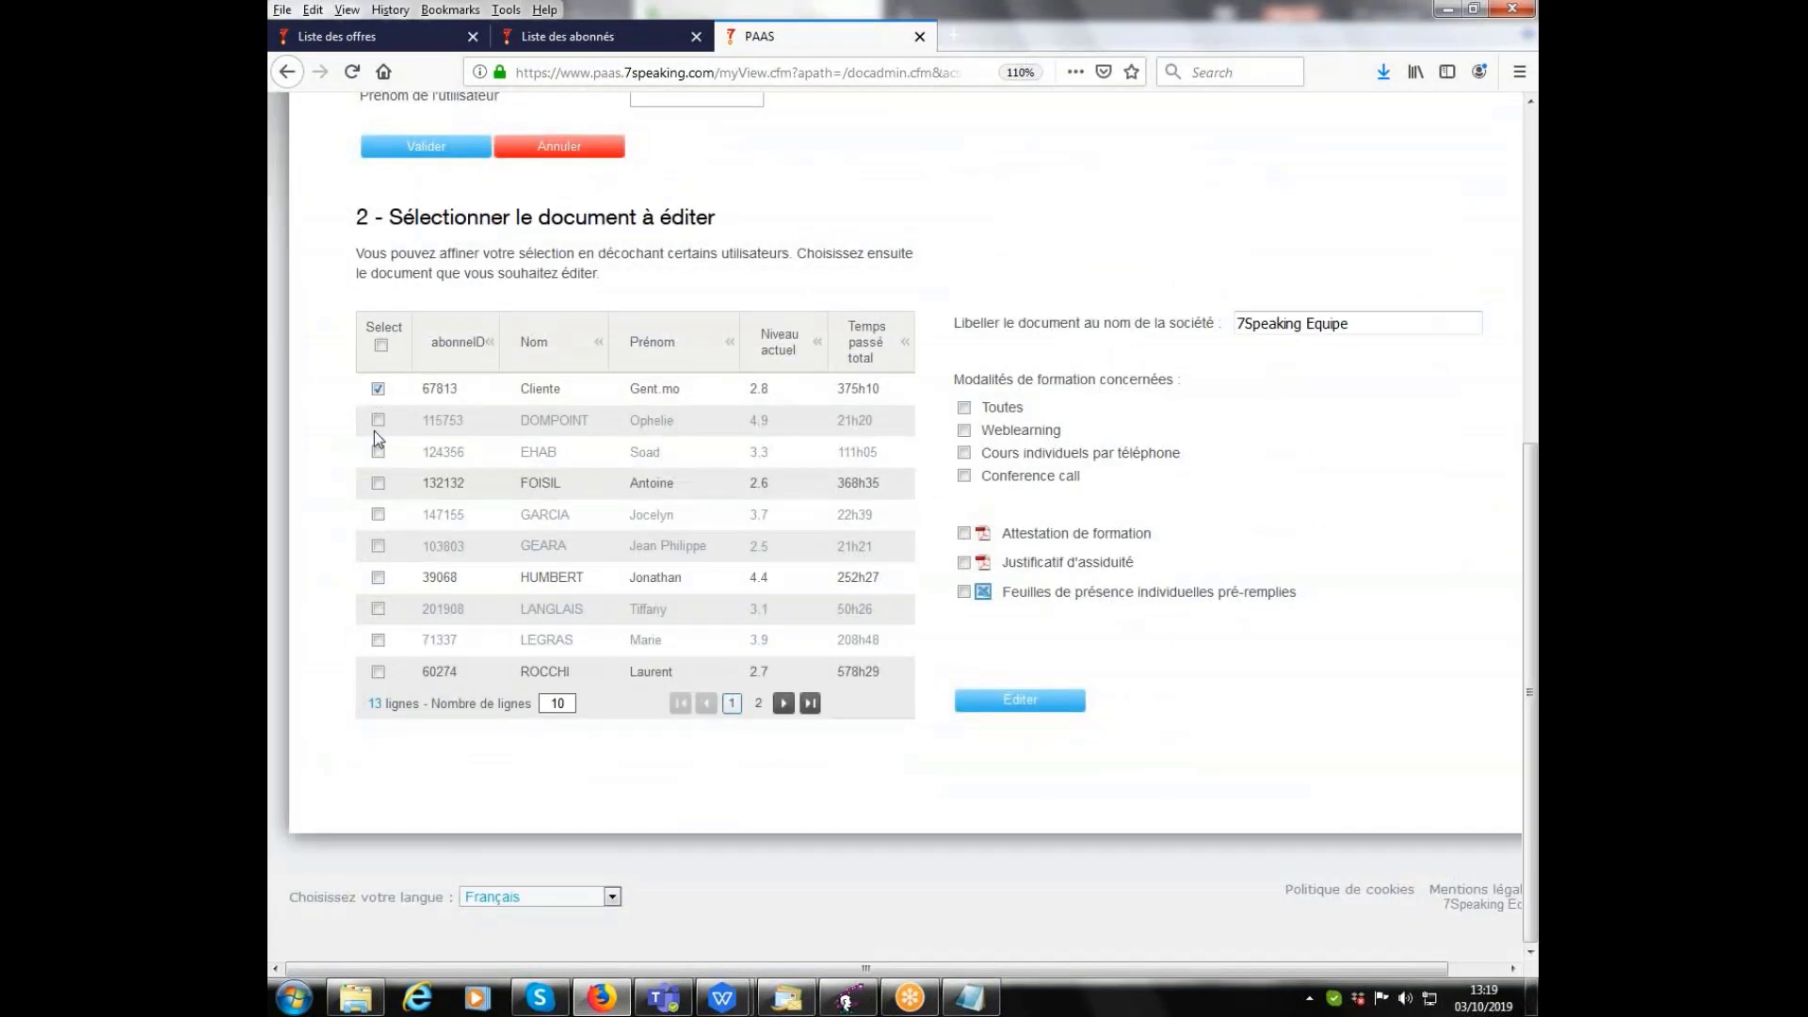
pyautogui.click(378, 451)
pyautogui.click(377, 451)
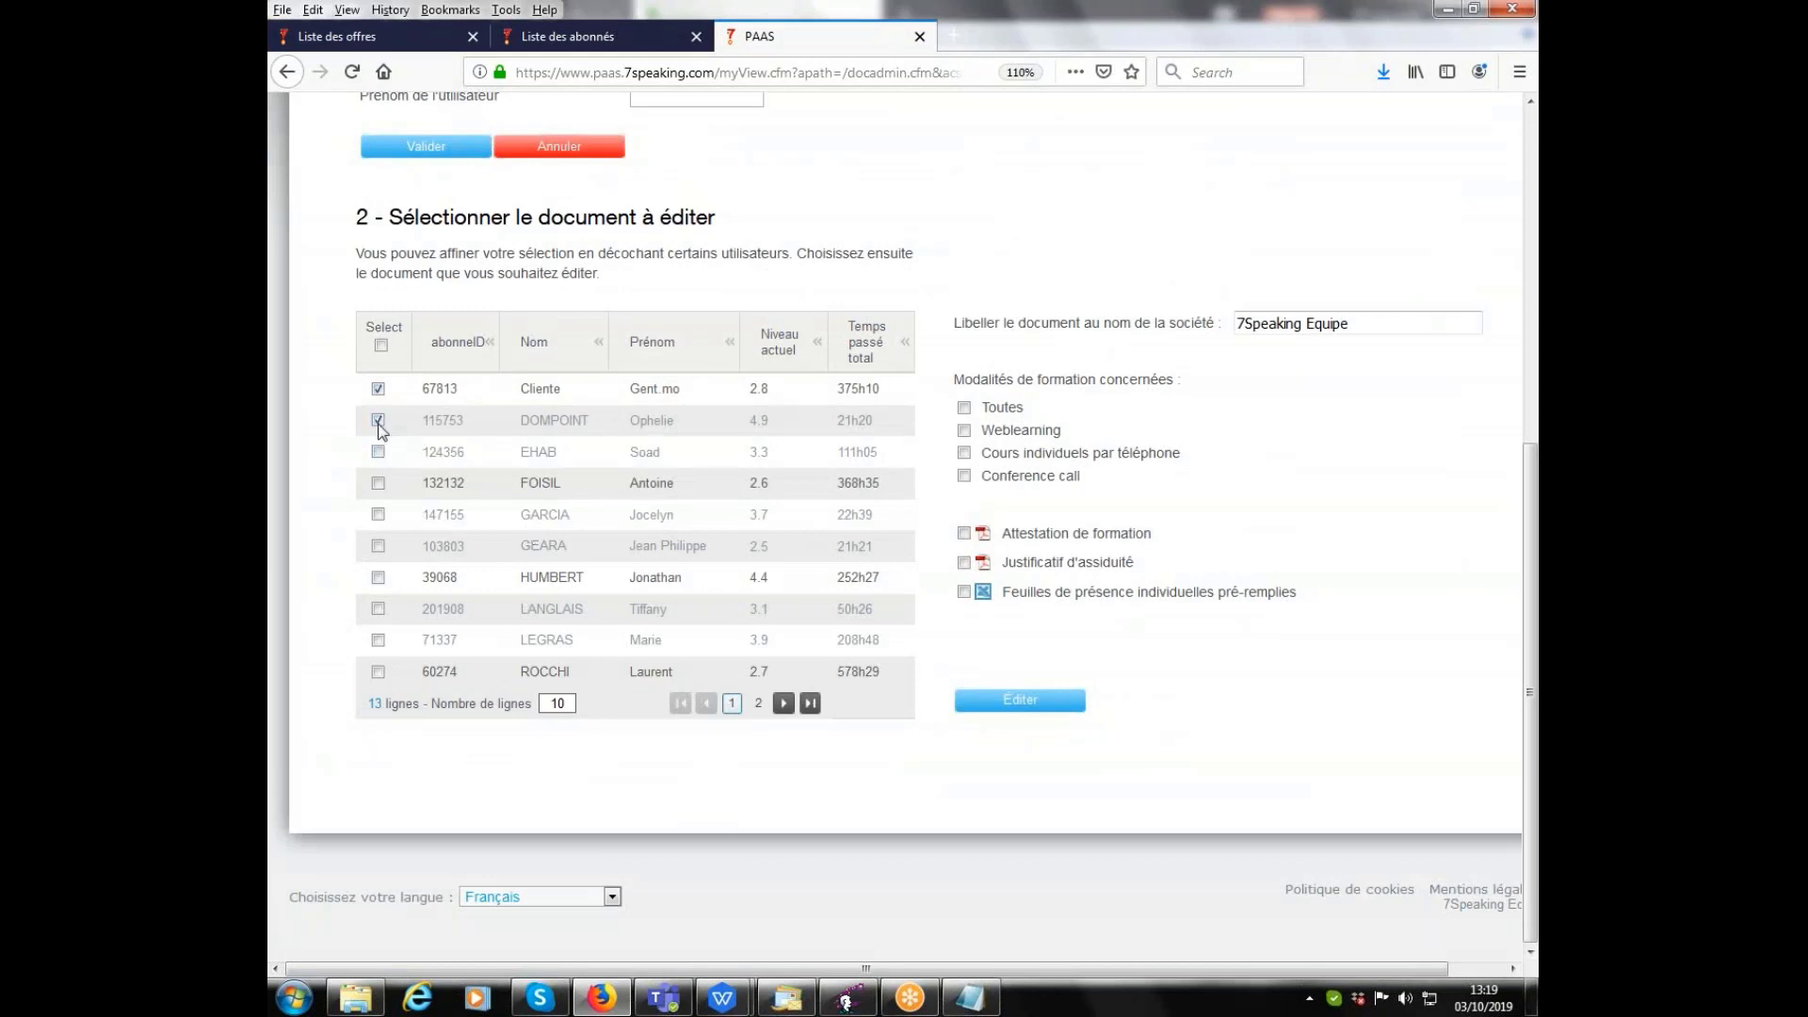
# Choose the Attestation de formation document with the Weblearning modality and generate it
pyautogui.click(964, 533)
pyautogui.click(964, 407)
pyautogui.click(964, 408)
pyautogui.click(964, 431)
pyautogui.click(965, 452)
pyautogui.click(965, 476)
pyautogui.click(964, 431)
pyautogui.click(1021, 708)
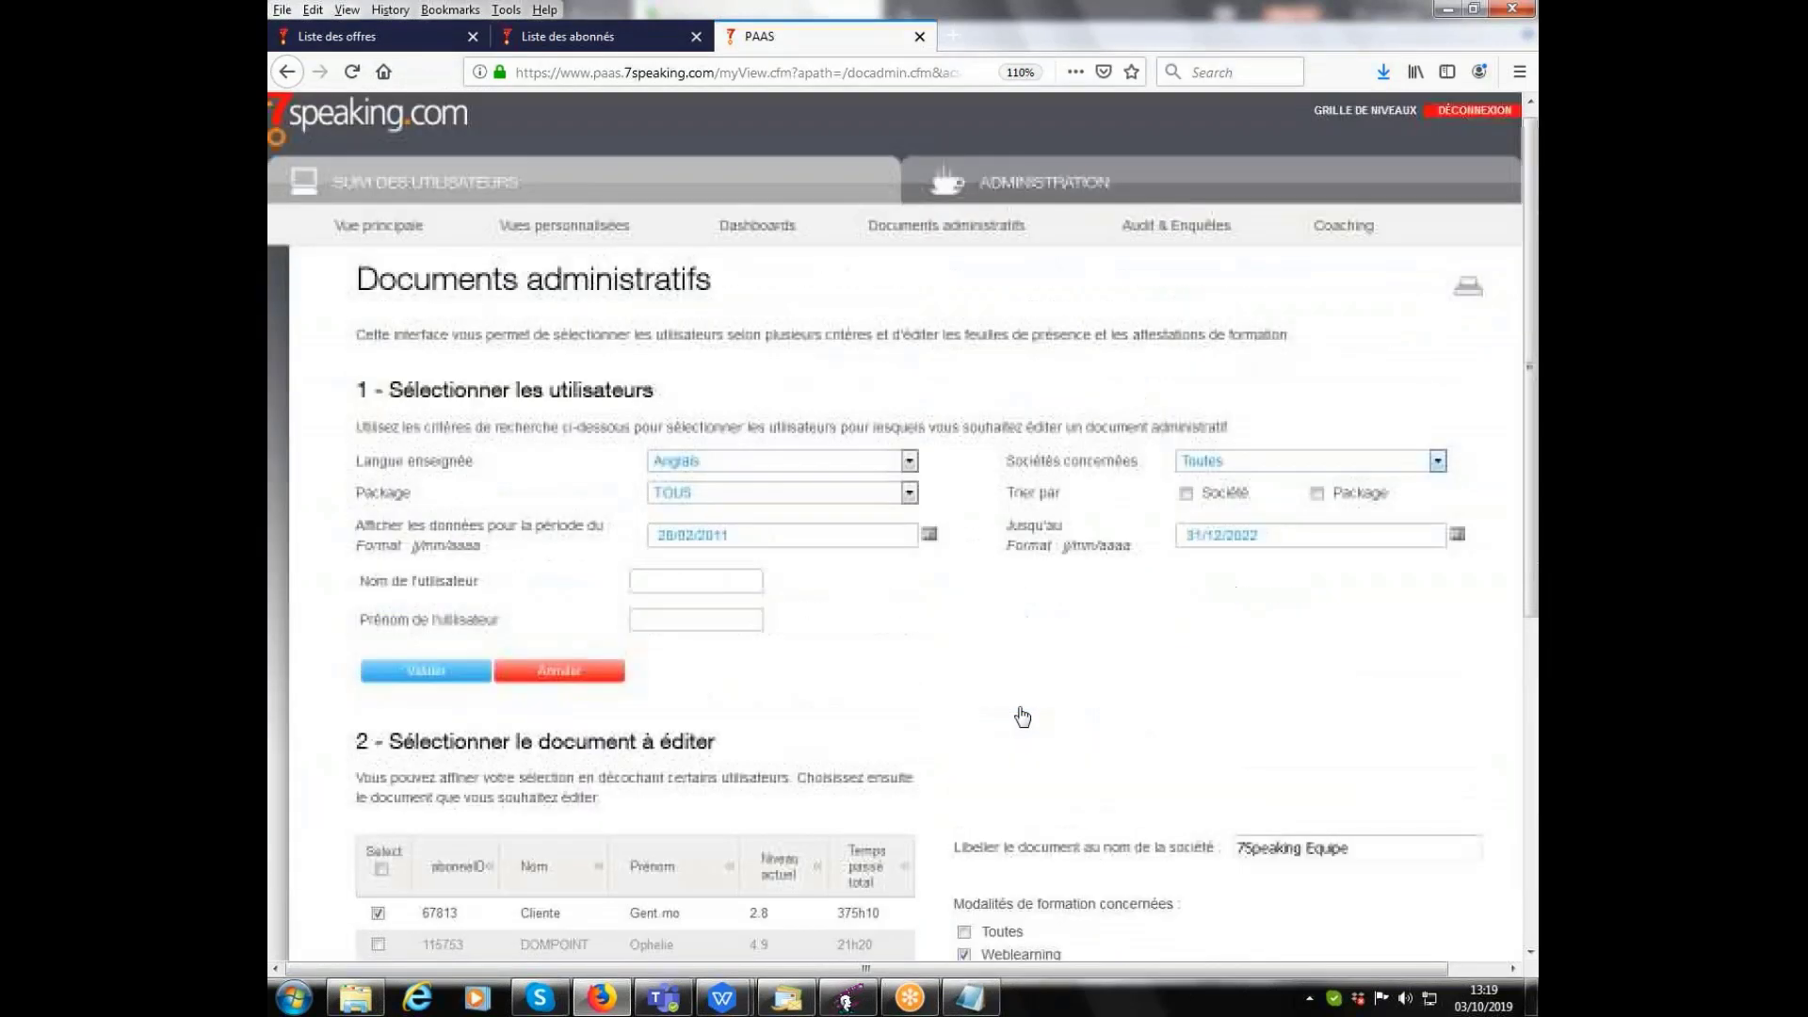
# Review the satisfaction survey summary and its PDF export under Audit & Enquêtes, and return to the training follow-up page
pyautogui.click(1156, 243)
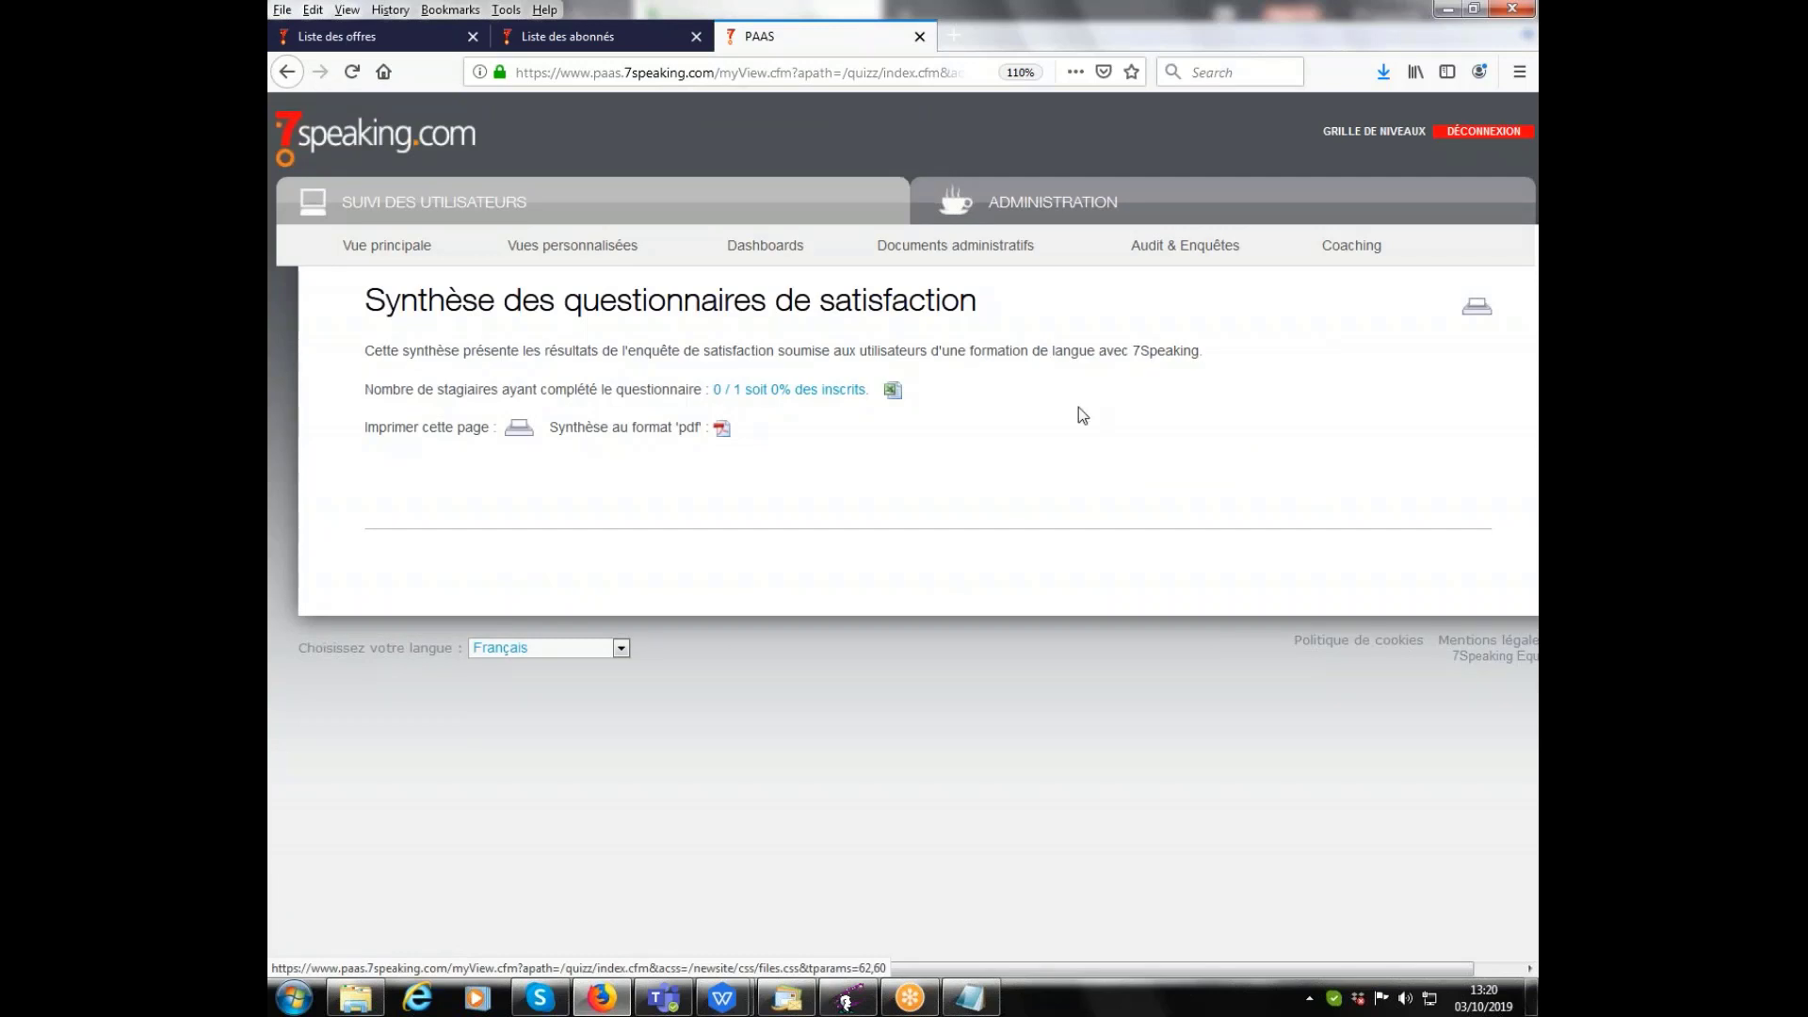
pyautogui.click(727, 429)
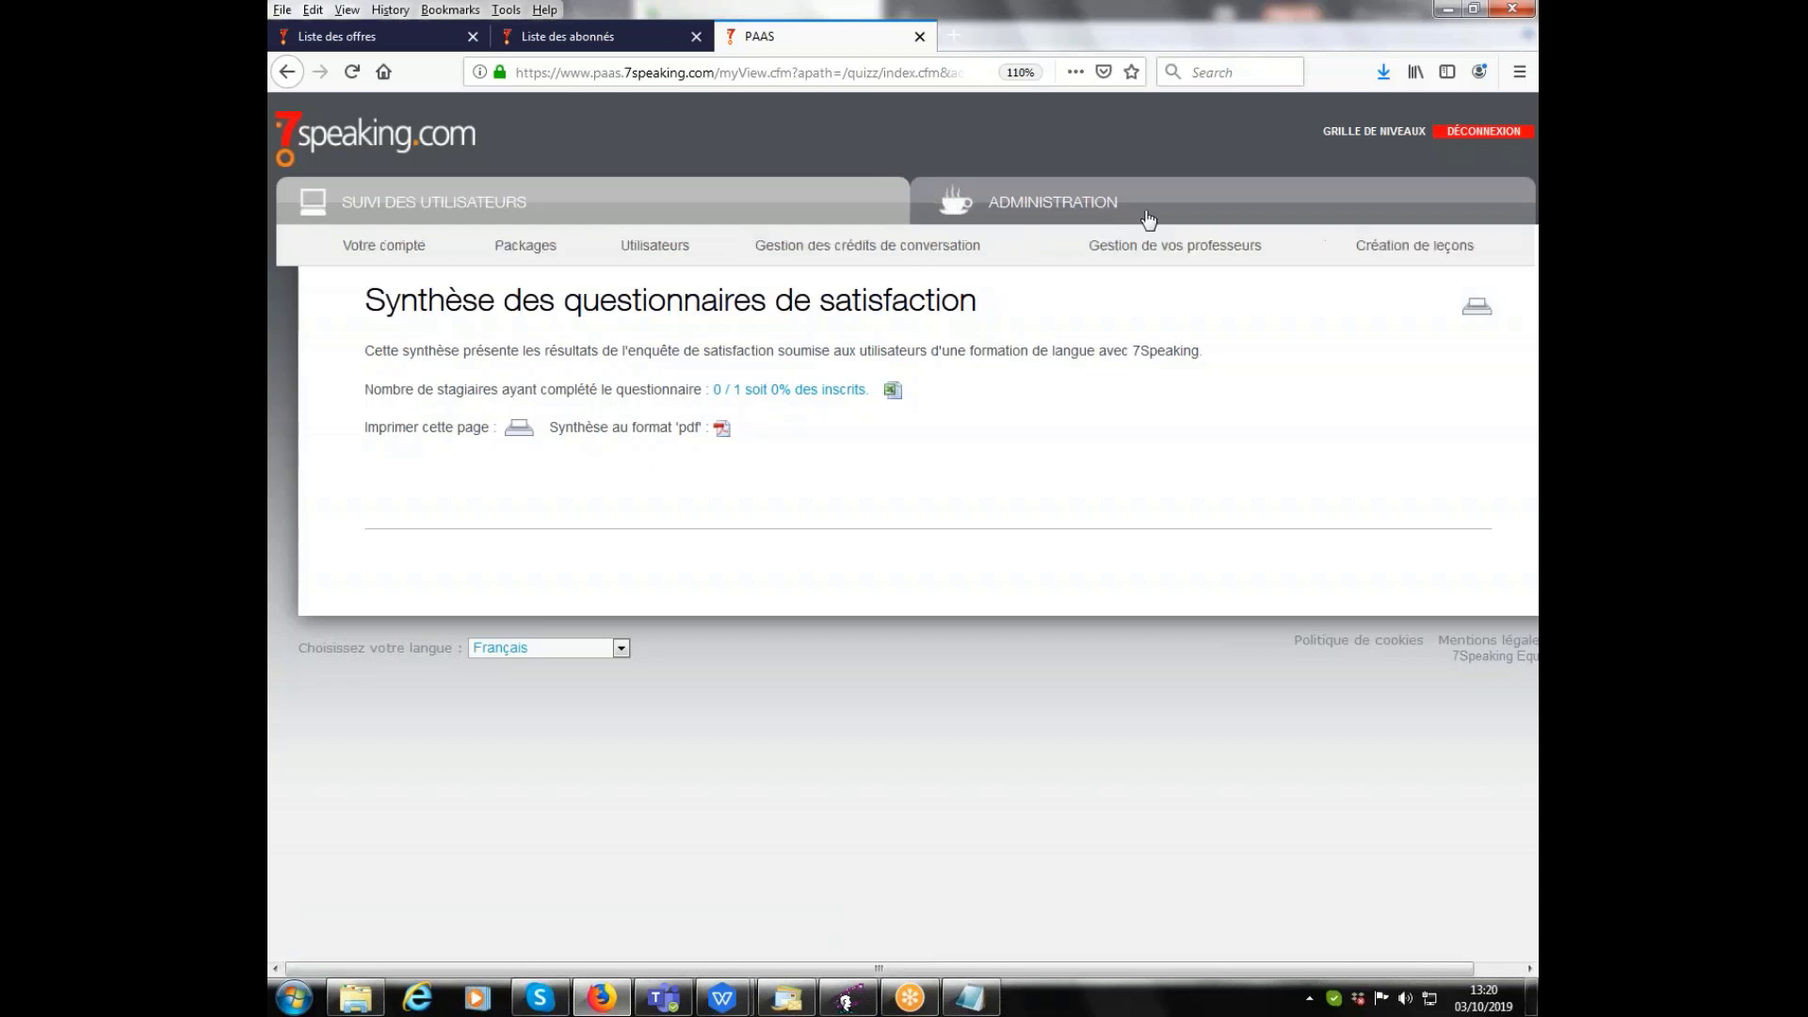
pyautogui.click(459, 203)
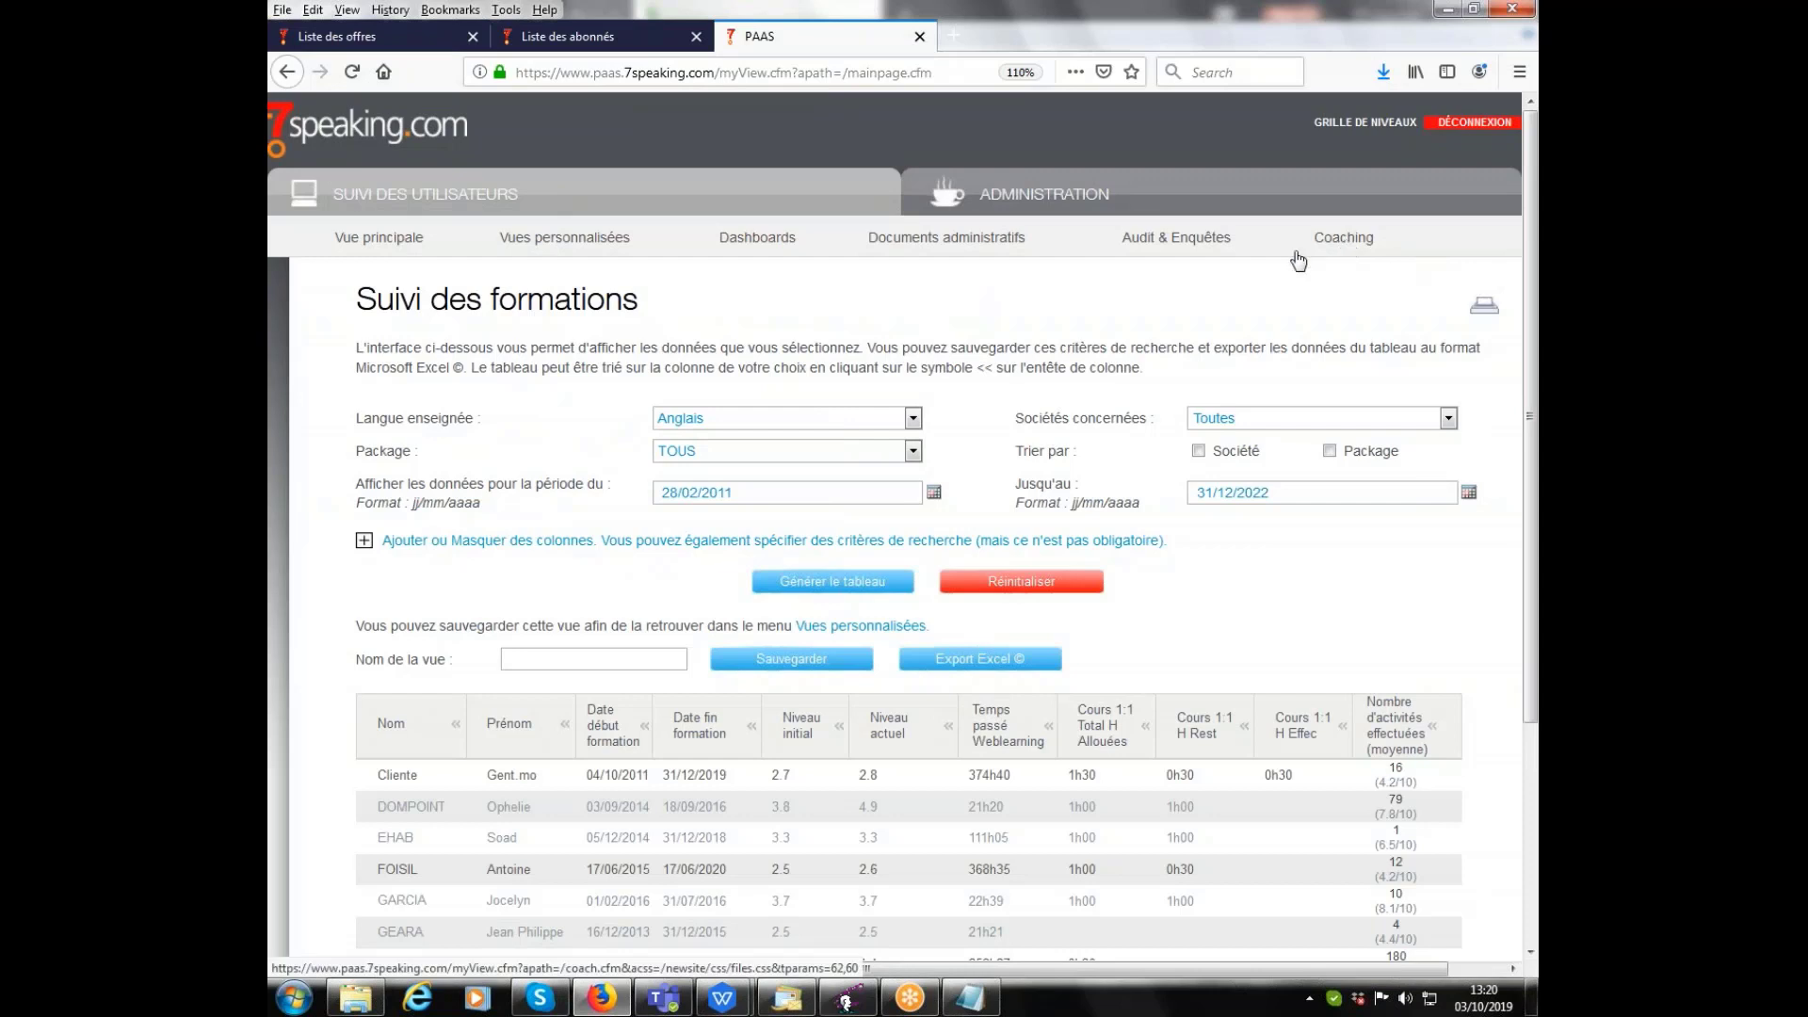
pyautogui.click(953, 35)
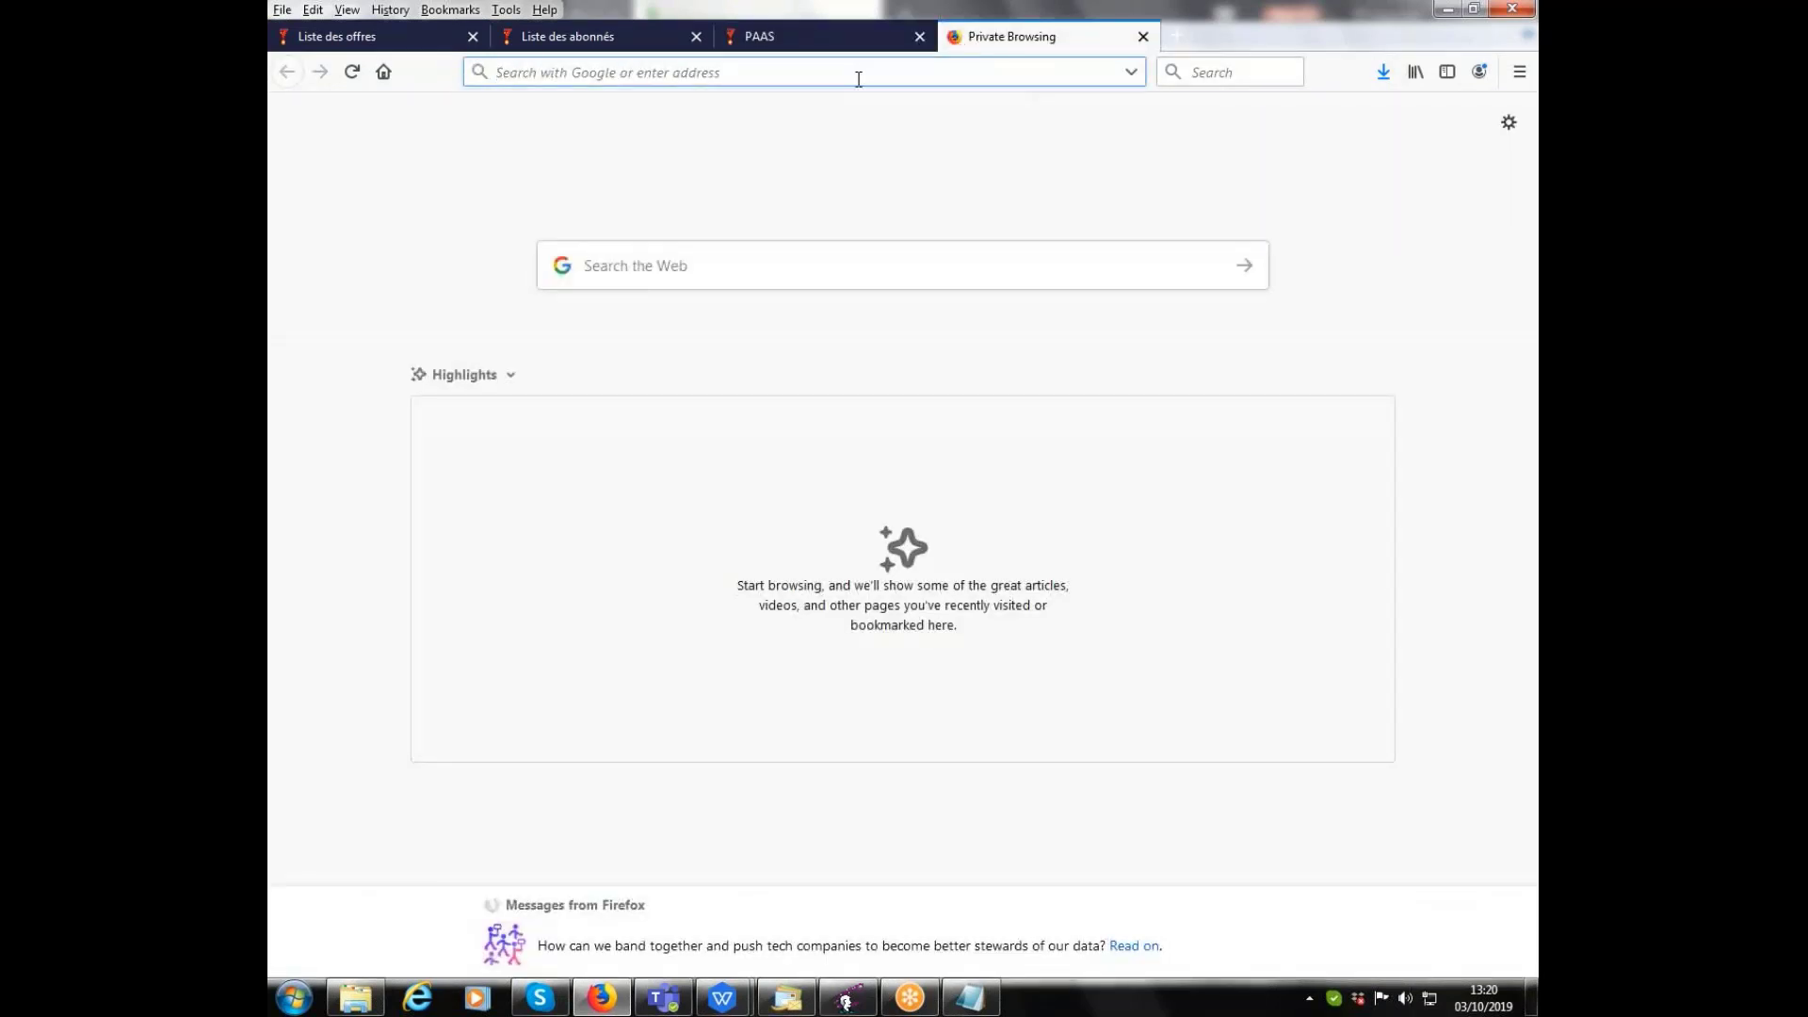
pyautogui.write('www.7speaking.com/')
pyautogui.press('Return')
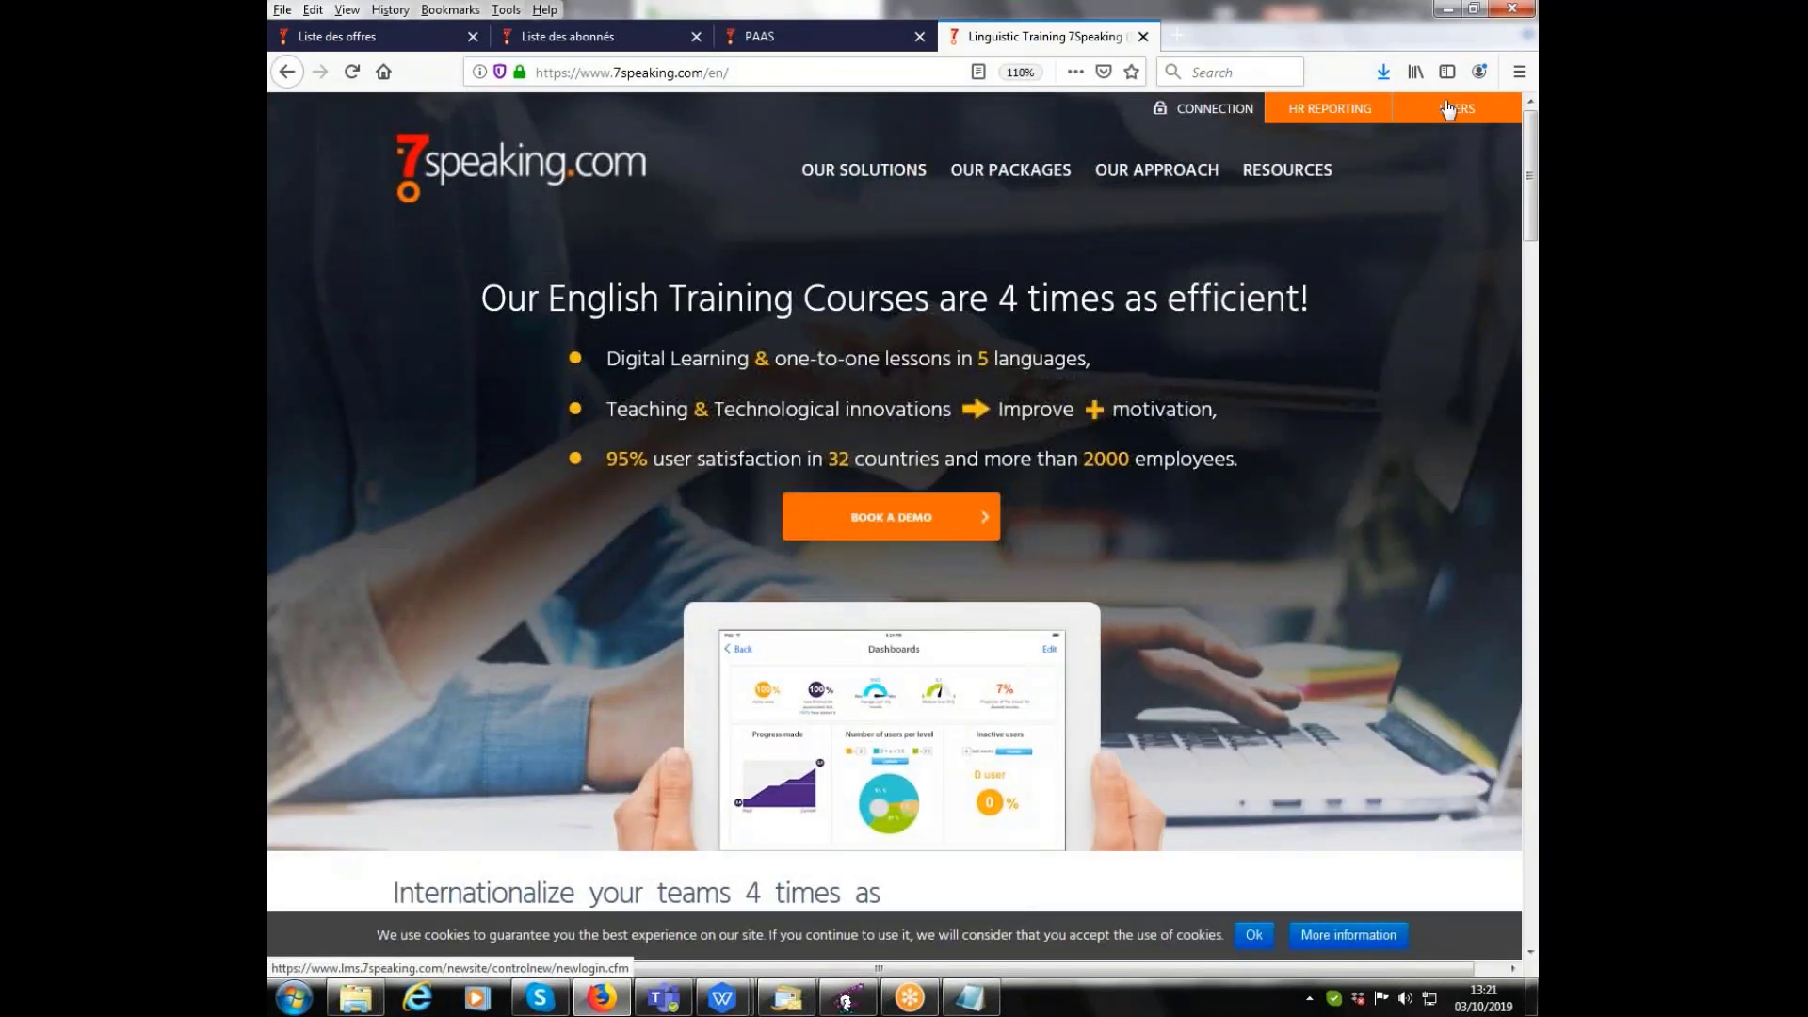
pyautogui.click(1453, 110)
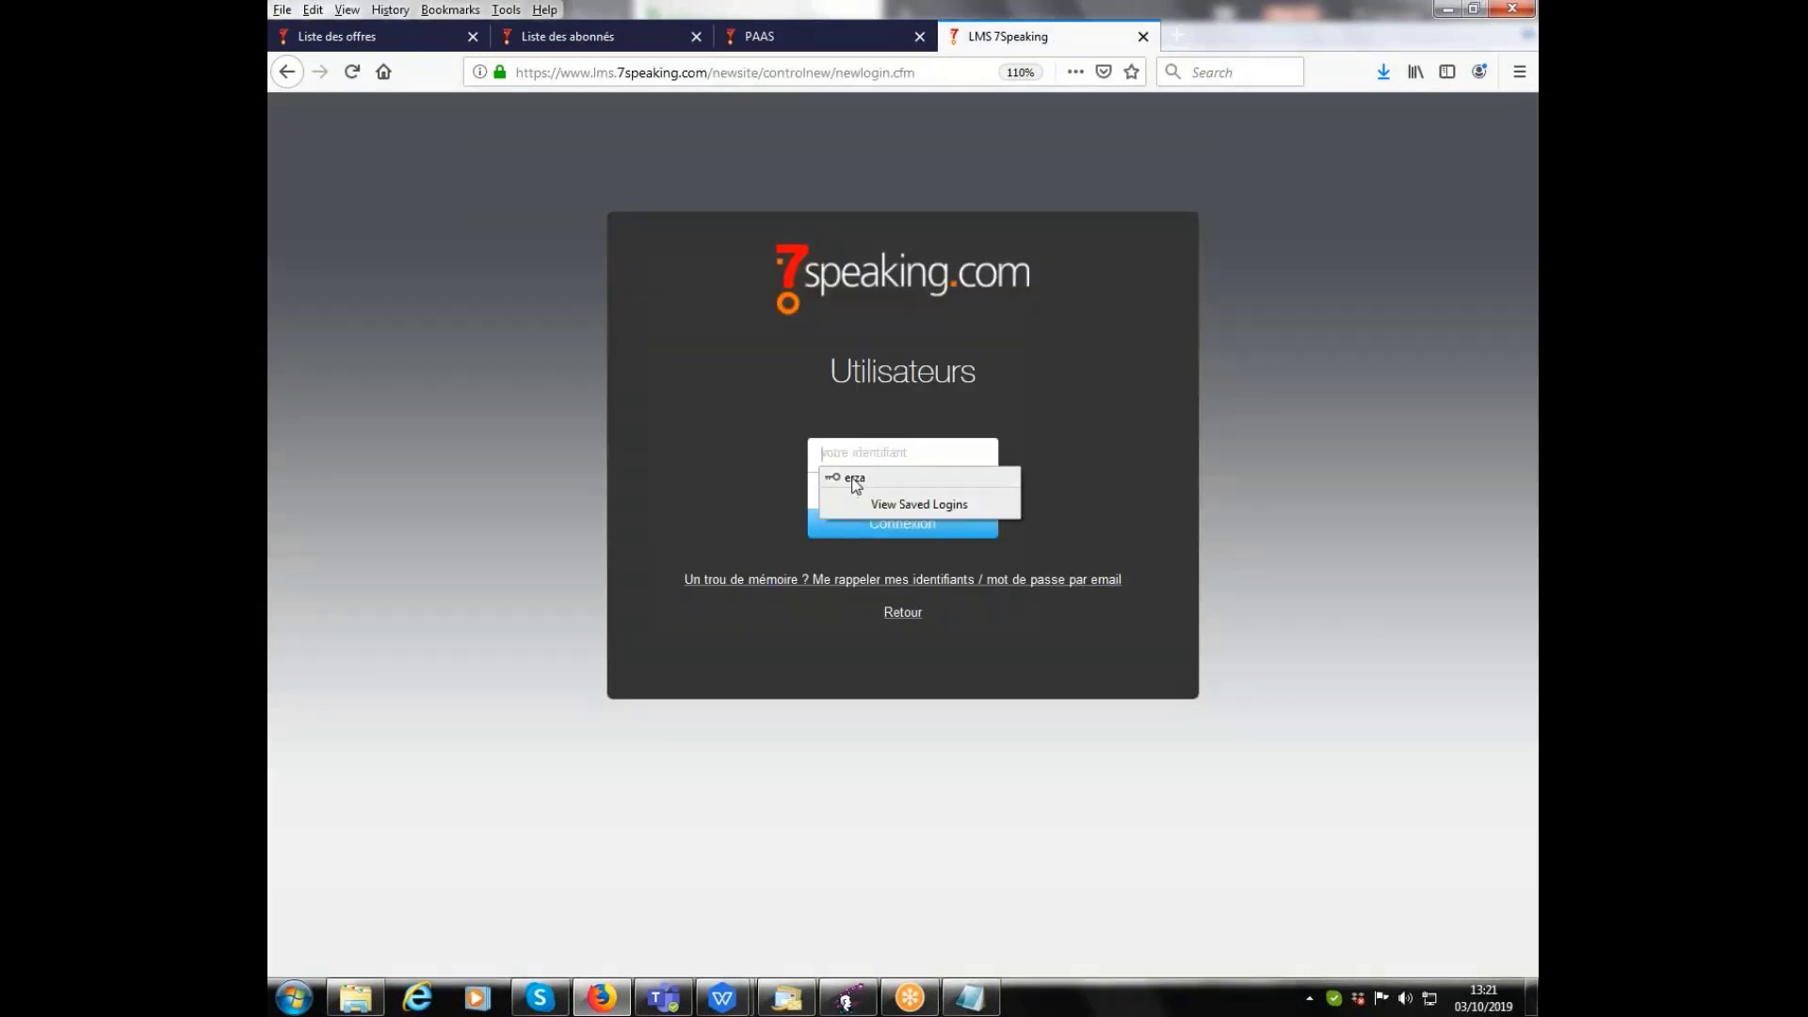
pyautogui.click(855, 480)
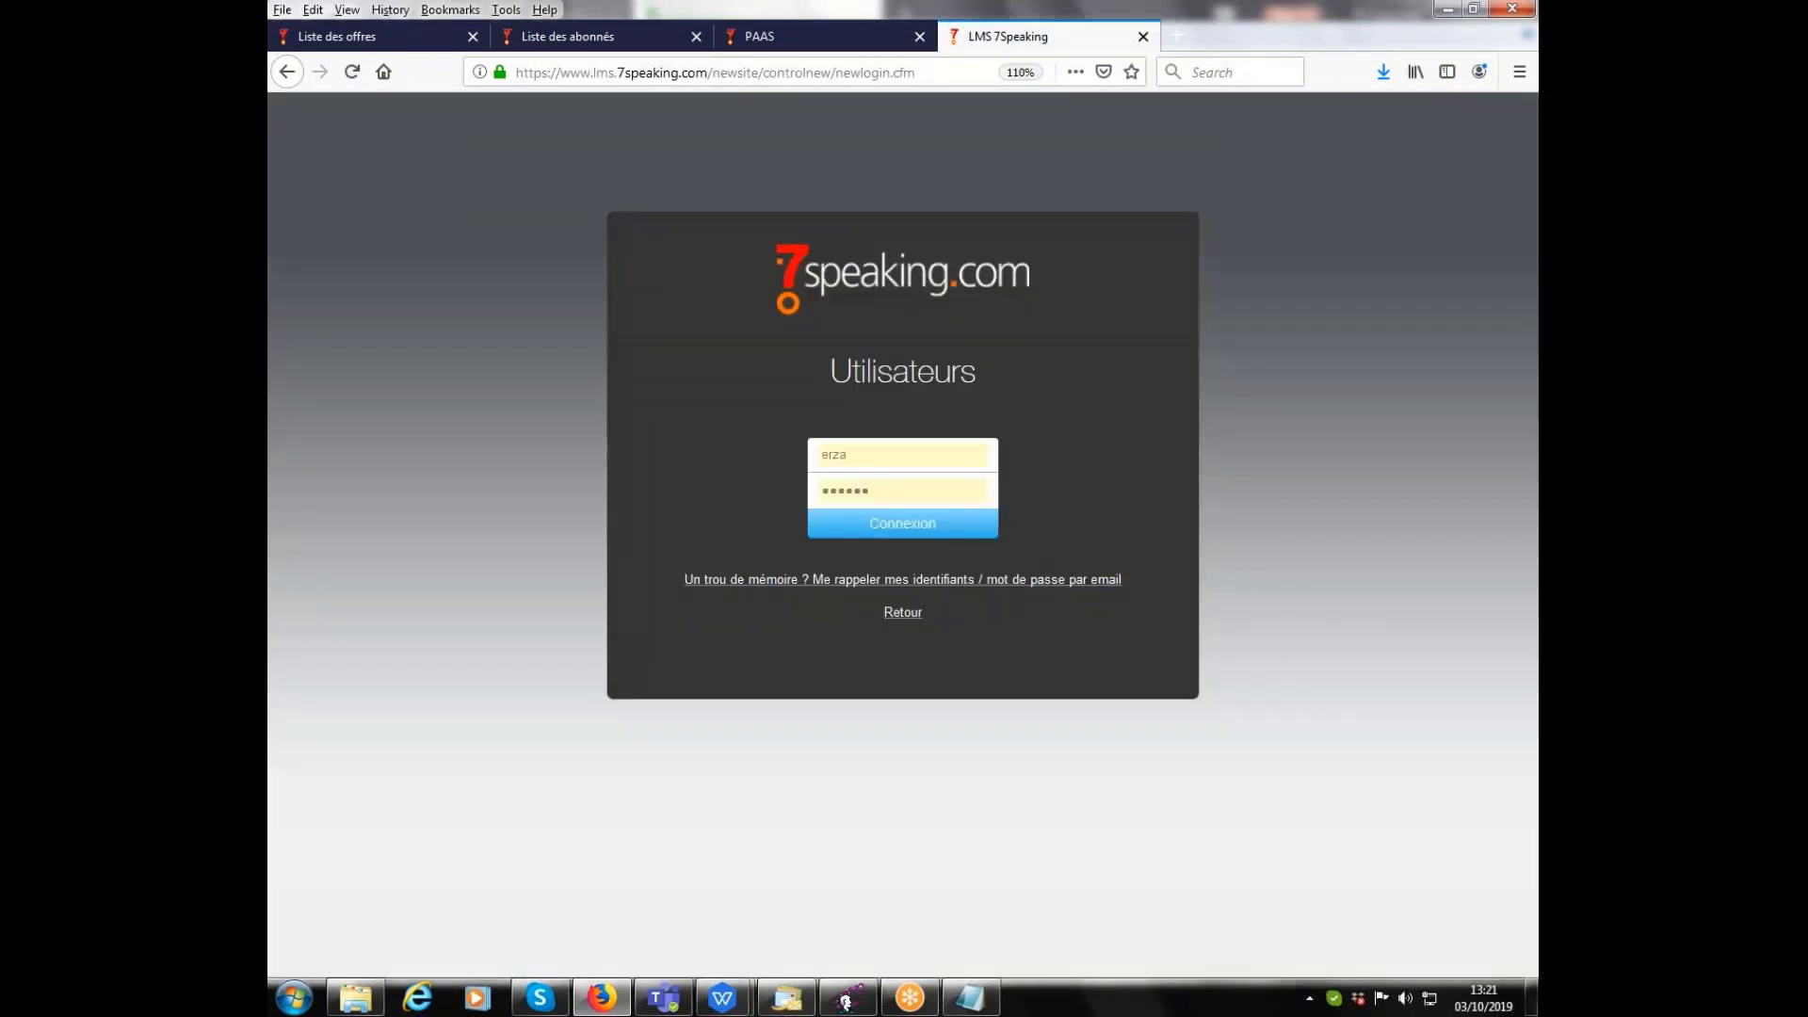
pyautogui.click(896, 532)
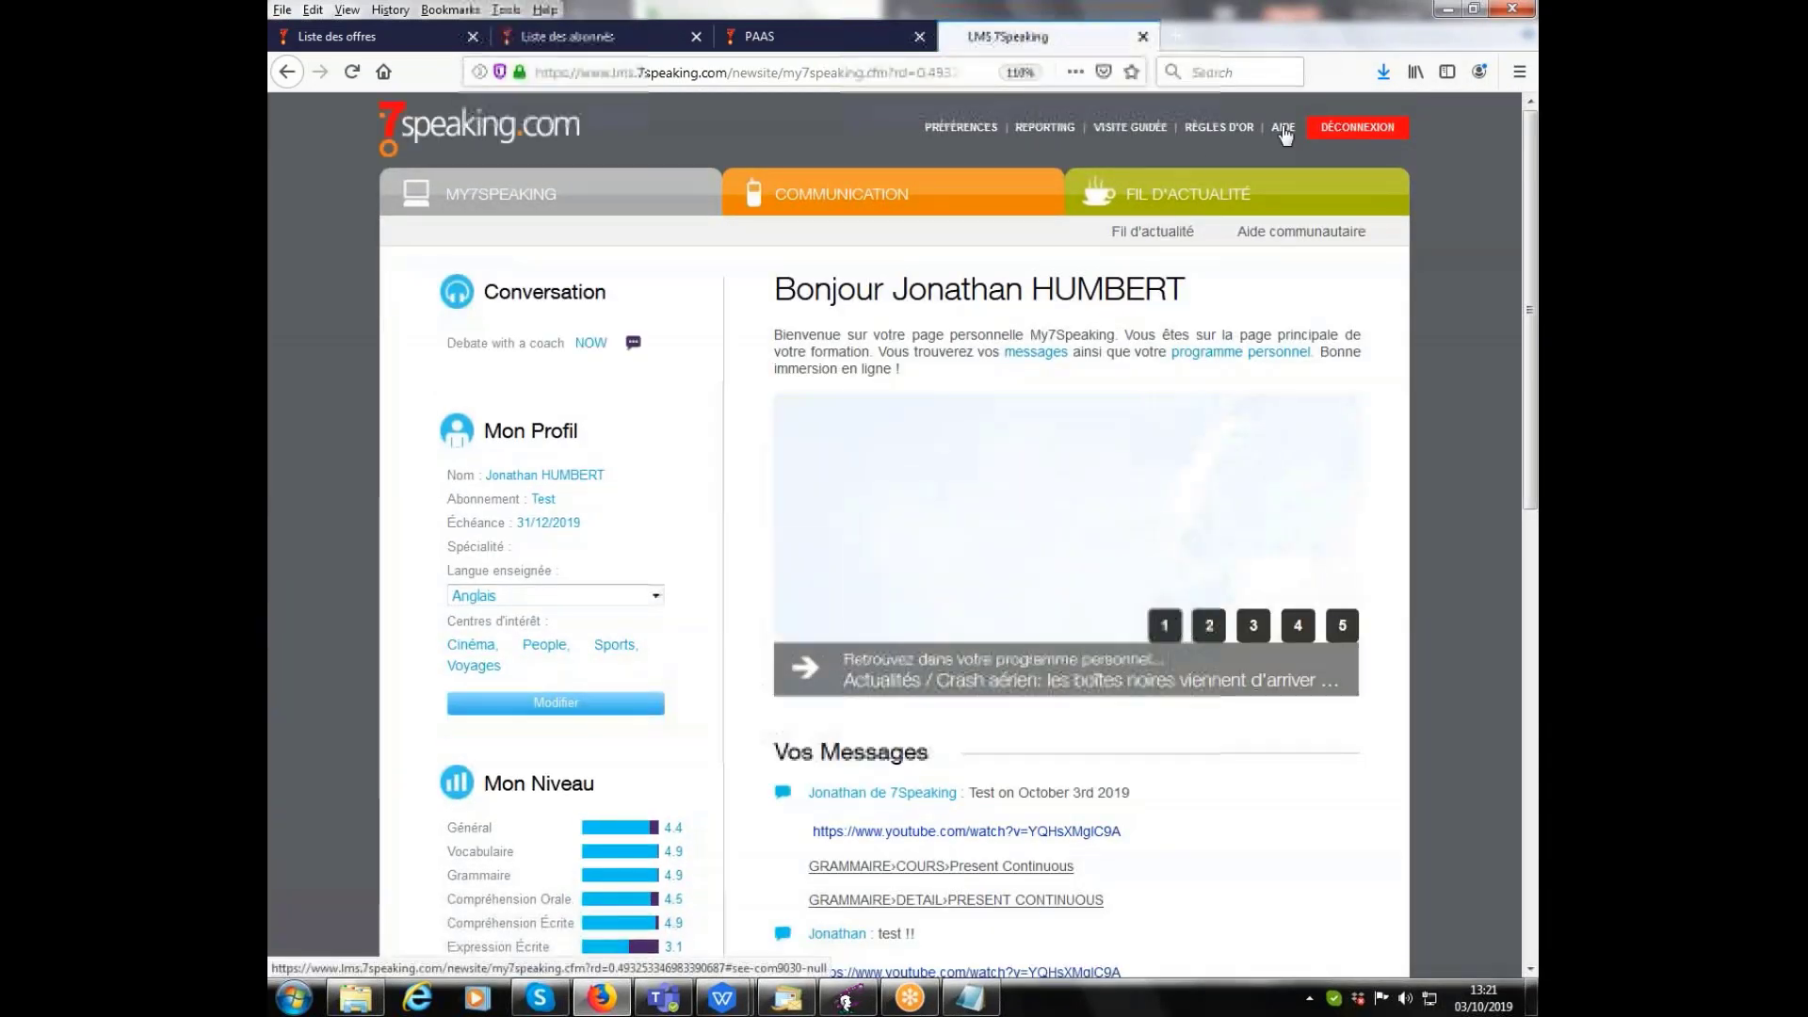
# Open the learner's Aide form, examine its question type, e-mail and question fields, and close it without sending
pyautogui.click(1283, 129)
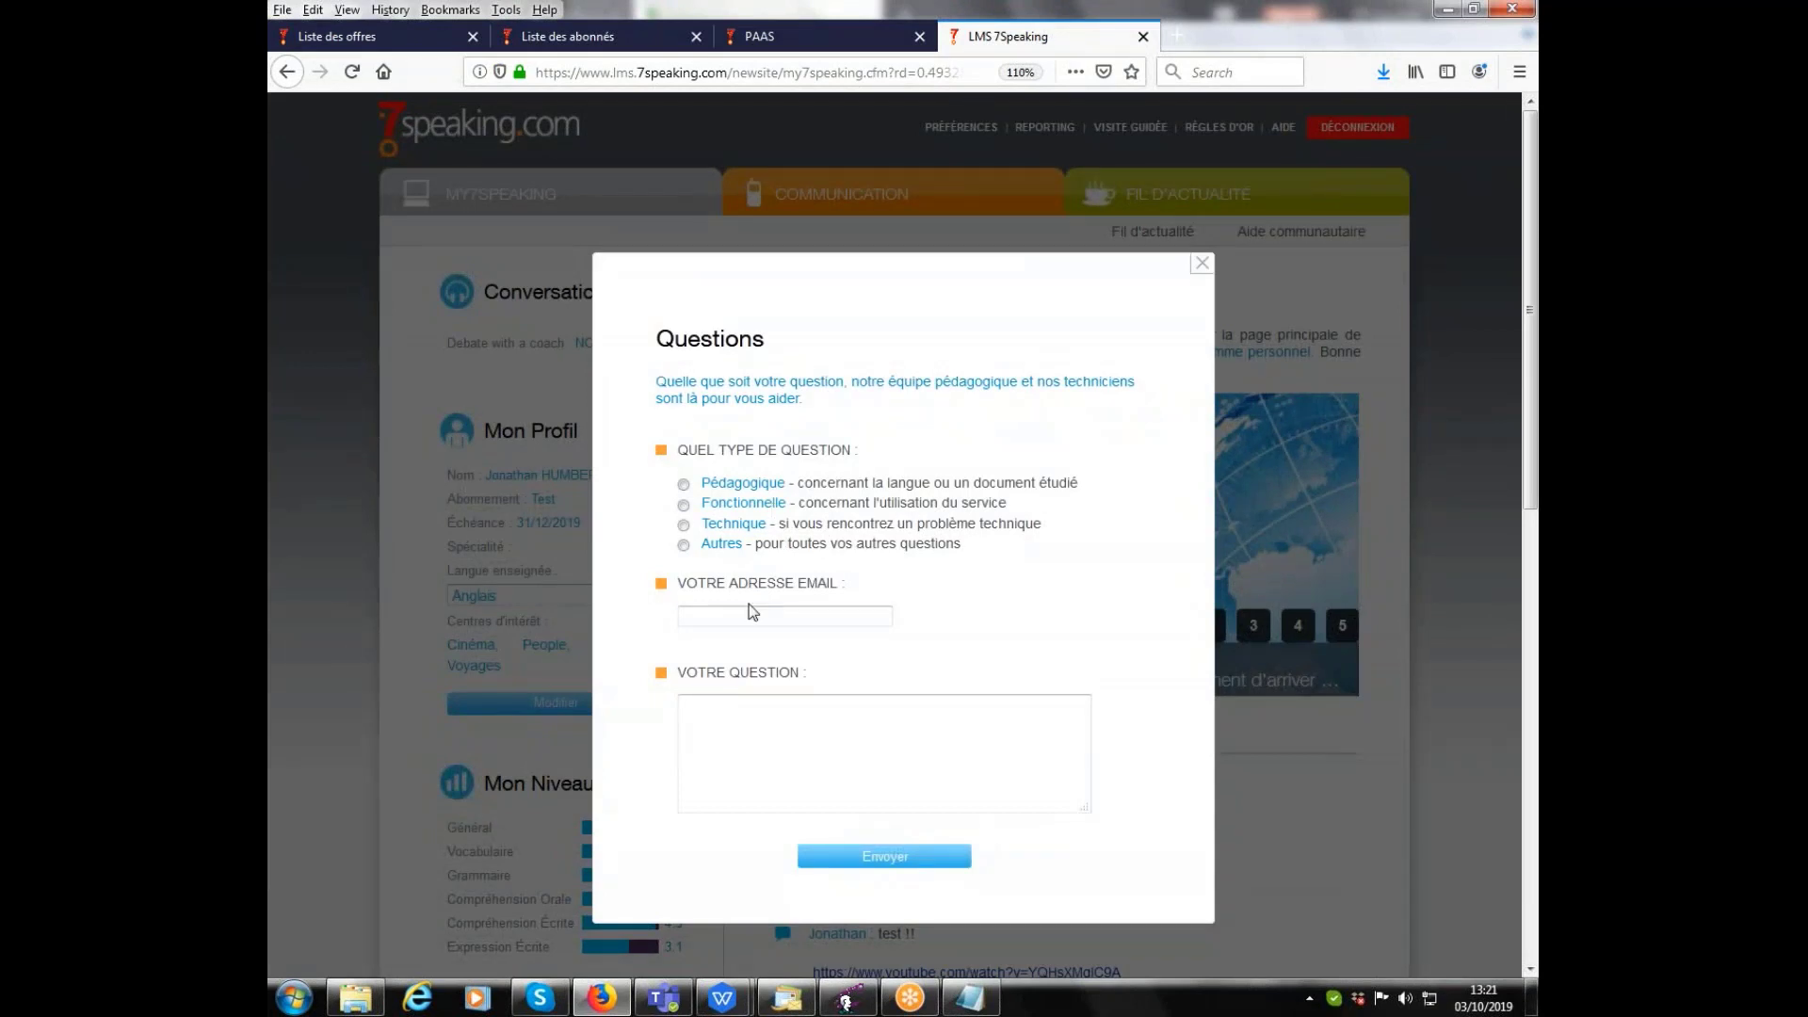
pyautogui.click(724, 619)
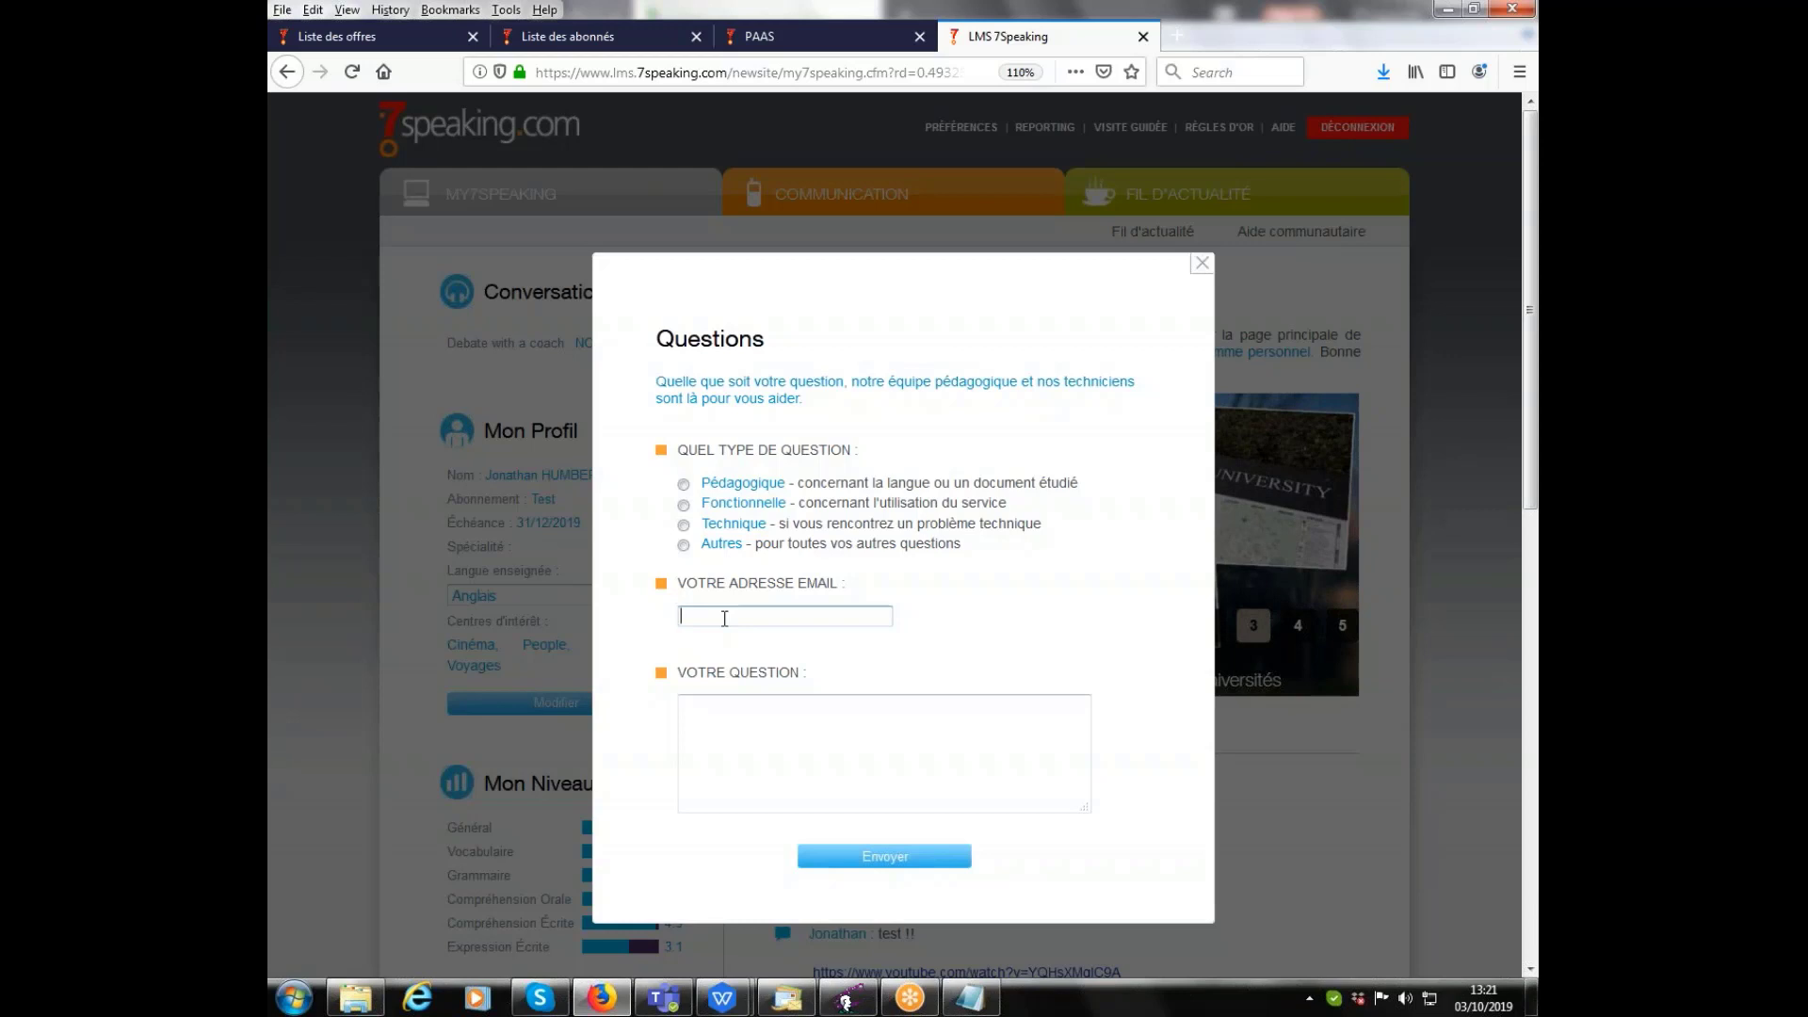
pyautogui.click(765, 744)
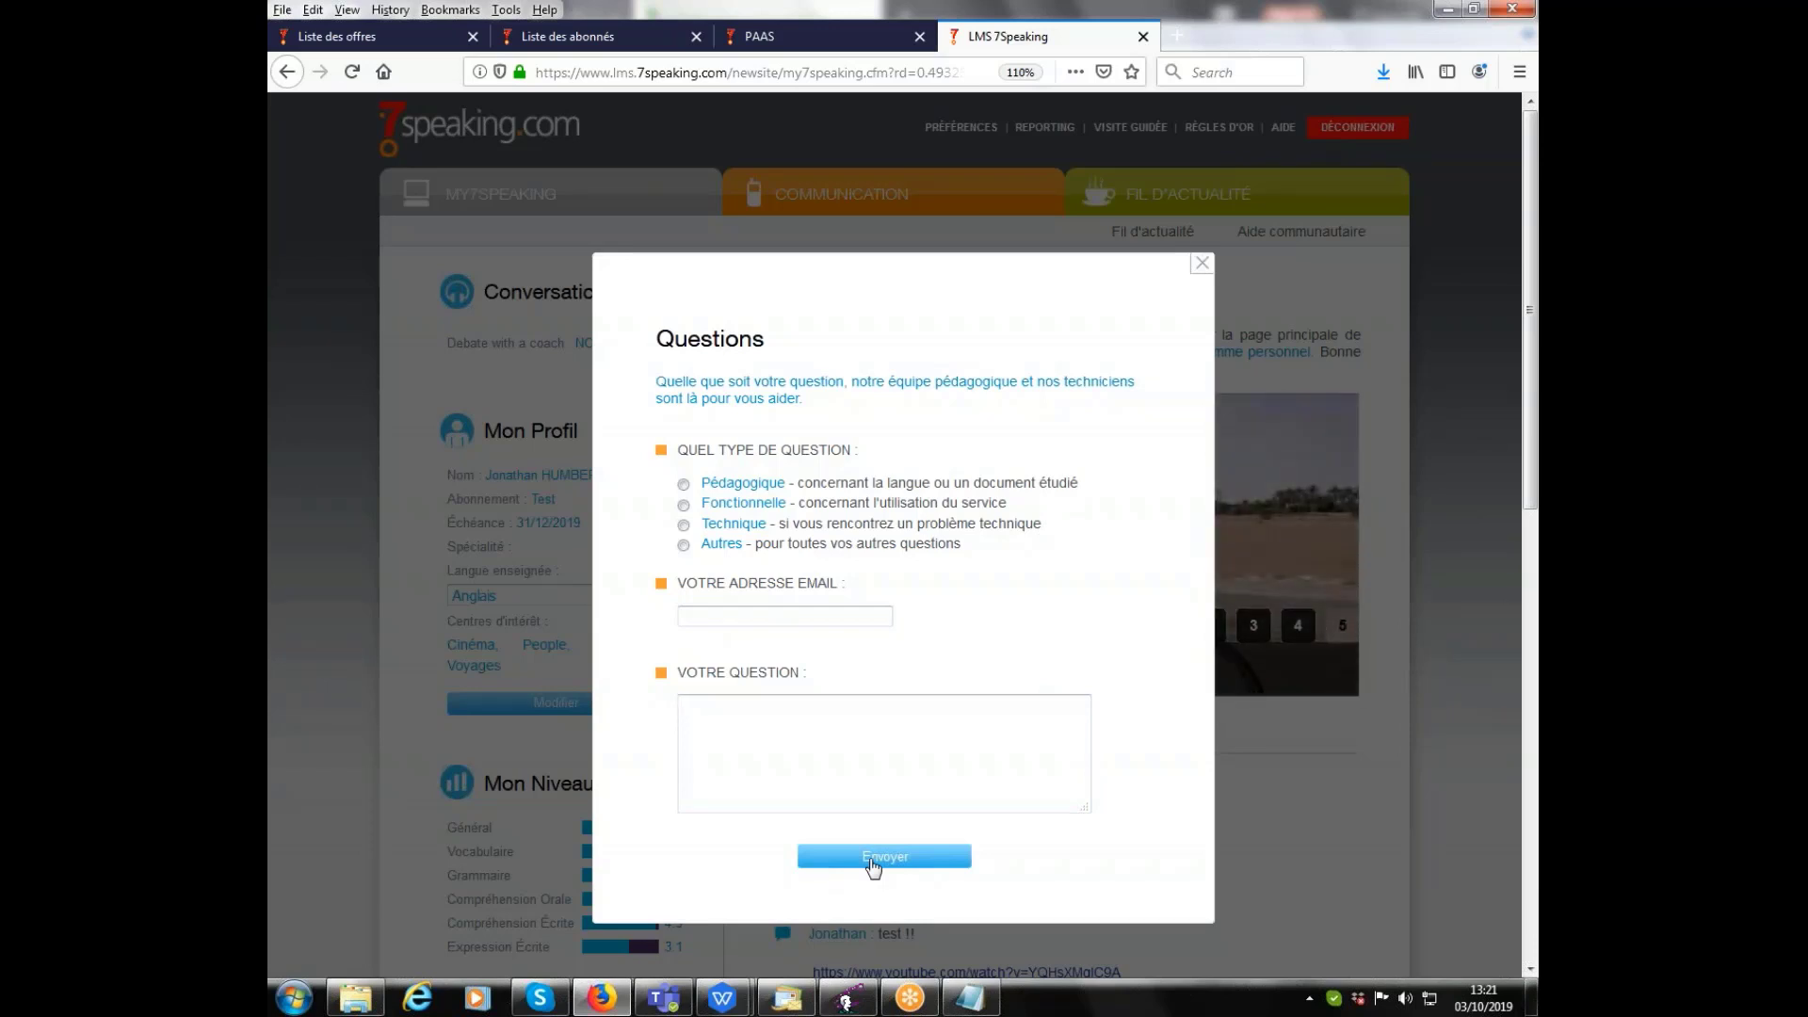
pyautogui.click(1201, 262)
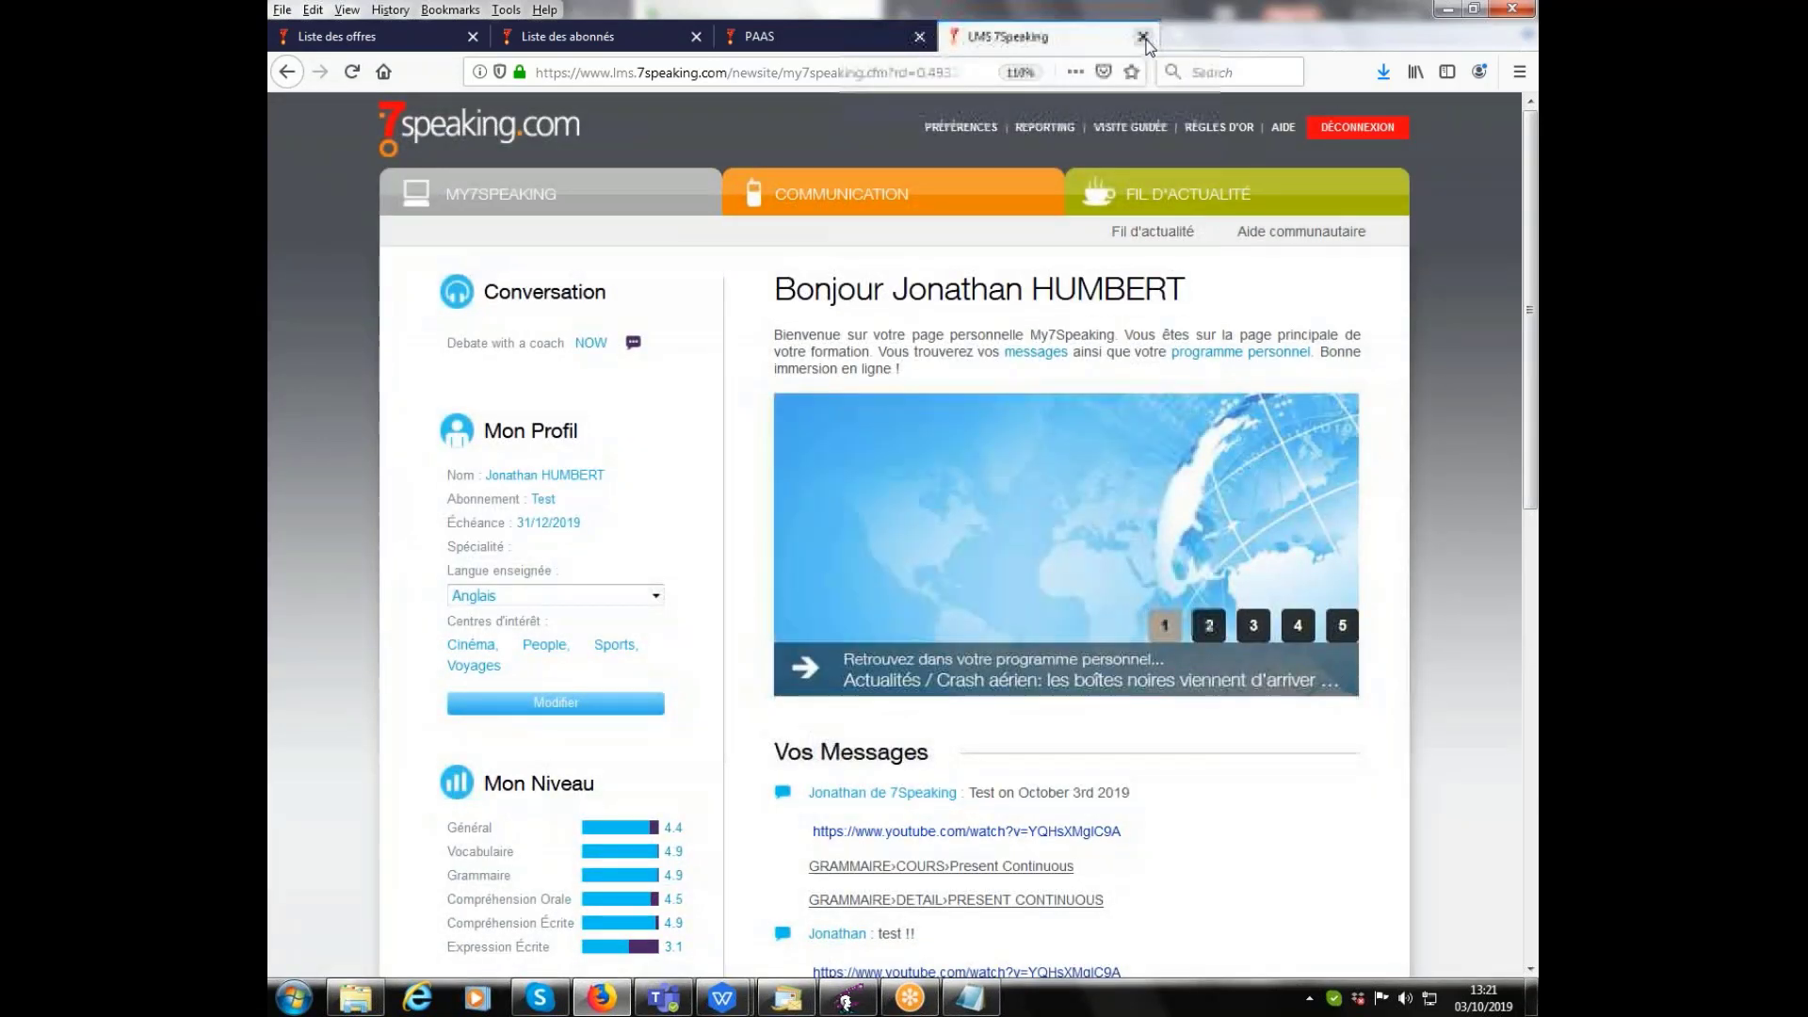